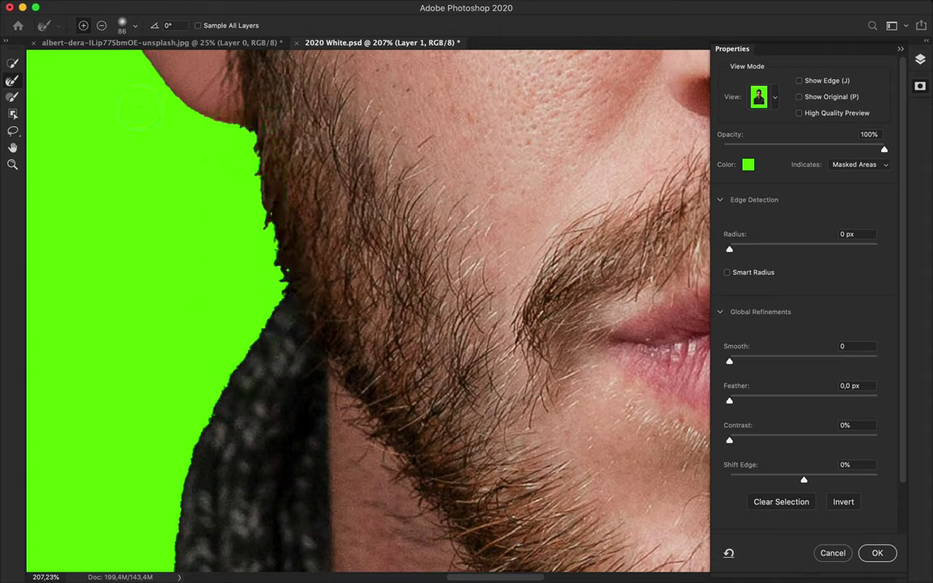
# - Try refining the beard edge below the ear with an 86 px Refine Edge Brush at different hardness settings
pyautogui.press('Return')
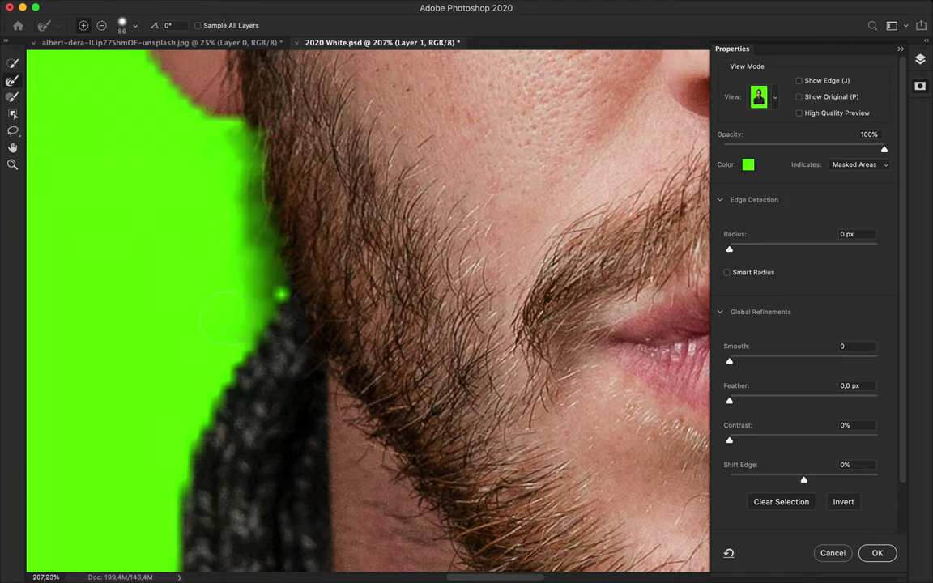
pyautogui.click(123, 25)
pyautogui.press('Return')
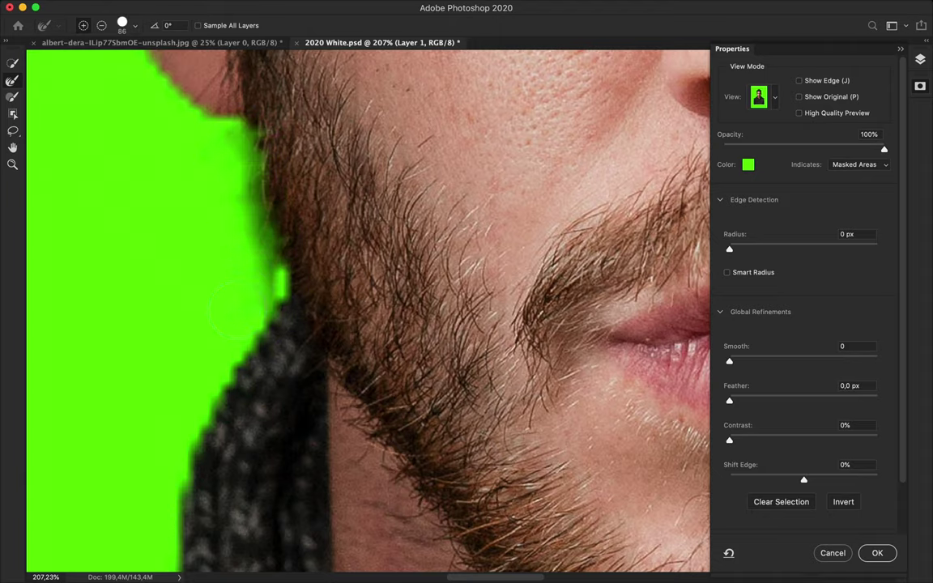
pyautogui.click(122, 26)
pyautogui.press('Return')
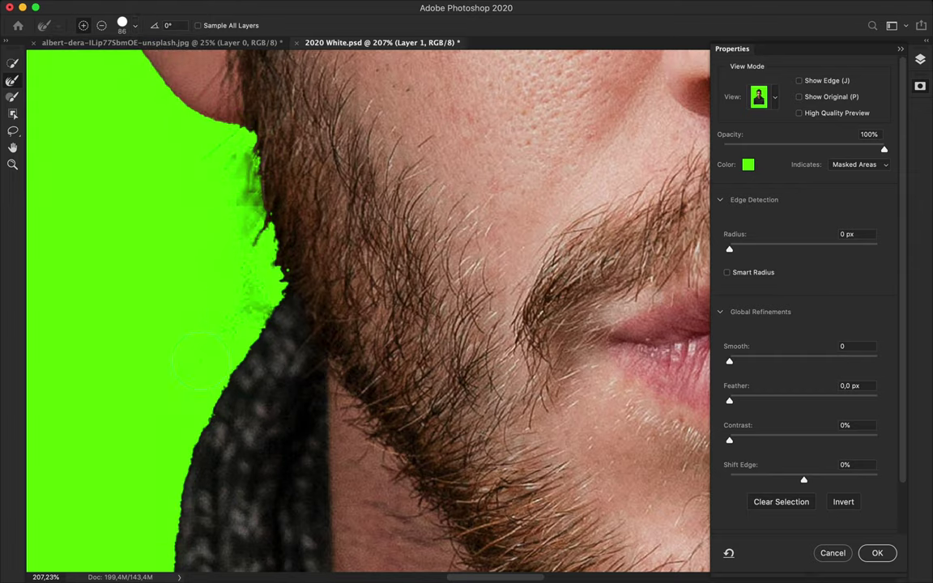
pyautogui.moveTo(209, 231); pyautogui.dragTo(238, 243)
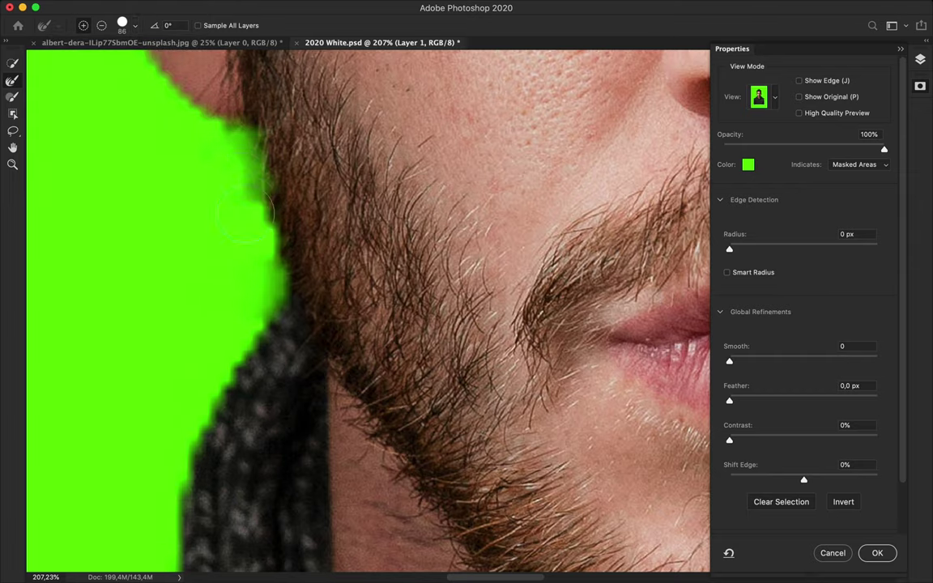
pyautogui.click(136, 27)
pyautogui.press('Return')
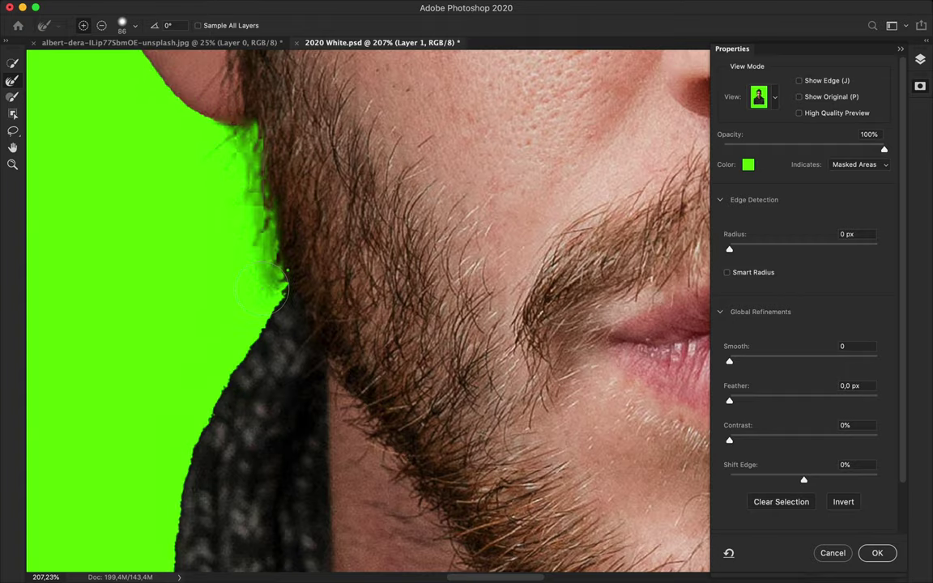
# - Try a 55 px Refine Edge Brush with 36% hardness on the hair edge above the ear, checking Marching Ants and Black & White views
pyautogui.press('k')
pyautogui.click(128, 23)
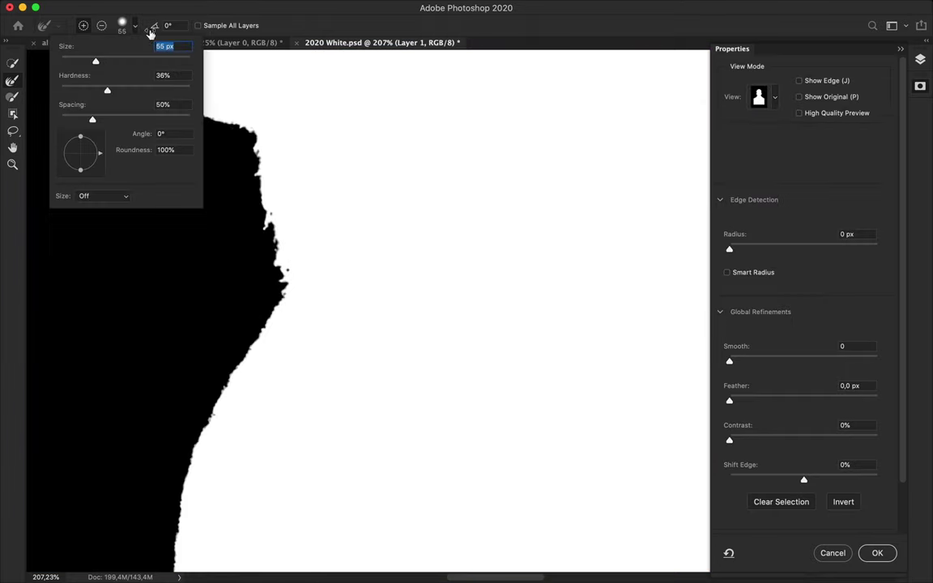
pyautogui.press('Return')
pyautogui.scroll(-5, 266, 294)
pyautogui.moveTo(527, 220); pyautogui.dragTo(537, 274)
pyautogui.click(758, 96)
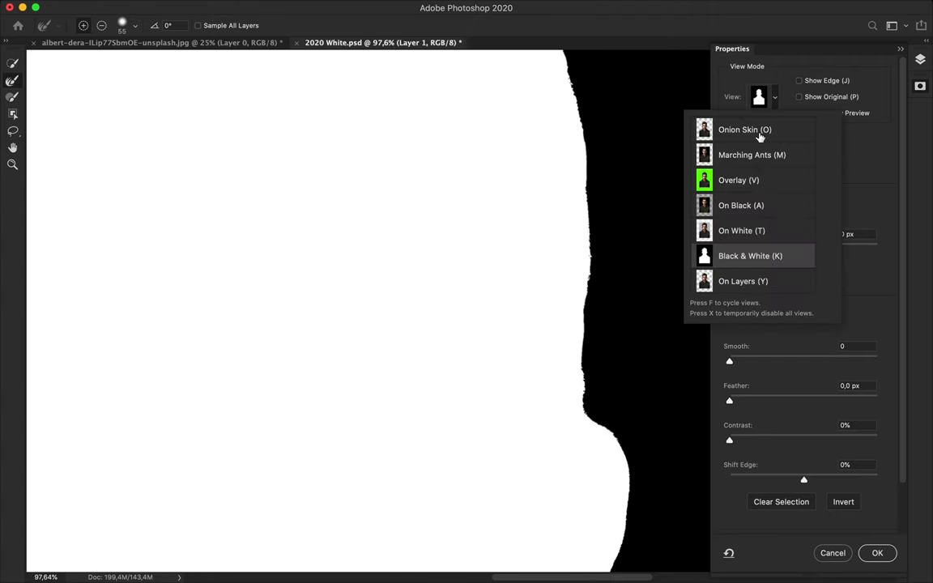
pyautogui.click(742, 156)
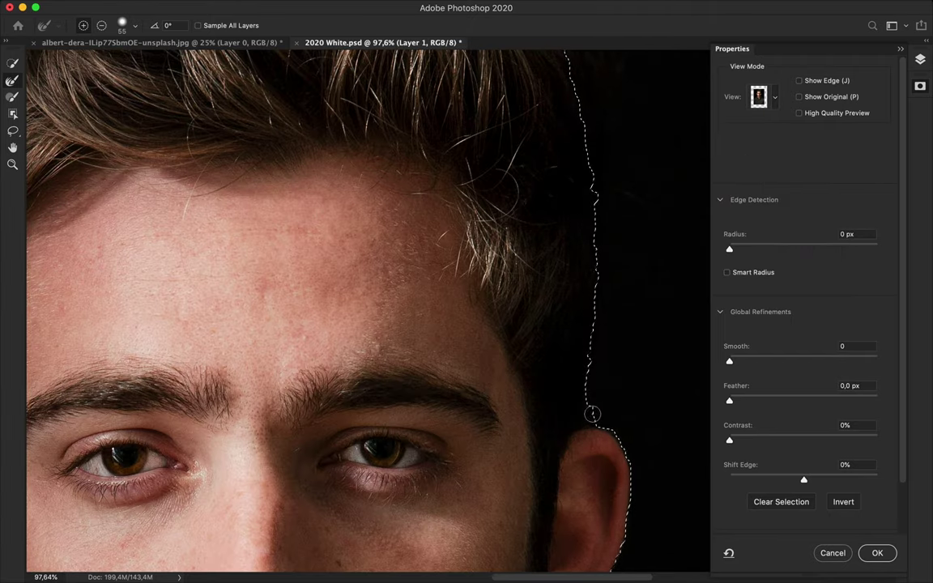
pyautogui.press('k')
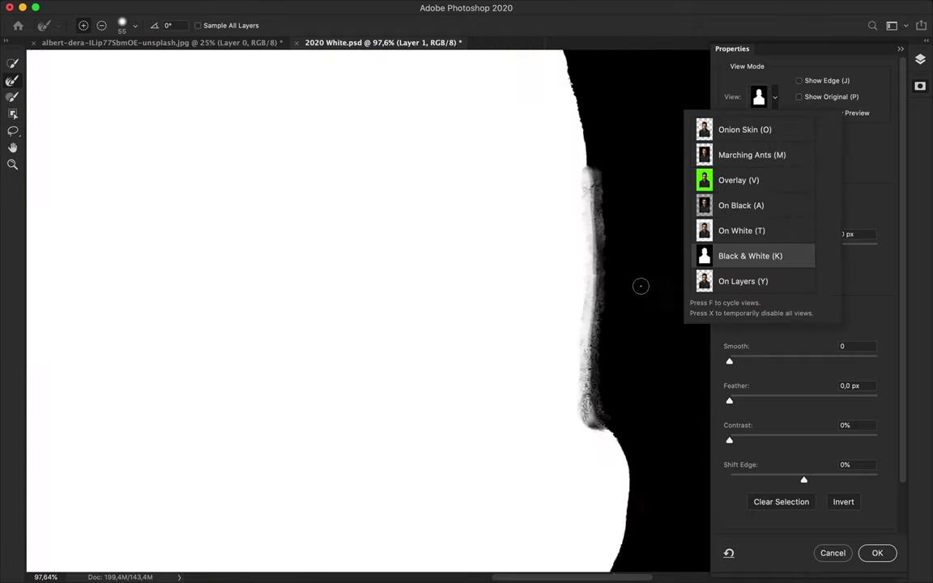
# - Enlarge the Refine Edge Brush to 108 px and refine the hair edge along the top of the head
pyautogui.scroll(3, 318, 126)
pyautogui.moveTo(491, 179); pyautogui.dragTo(485, 162)
pyautogui.click(134, 25)
pyautogui.press('Escape')
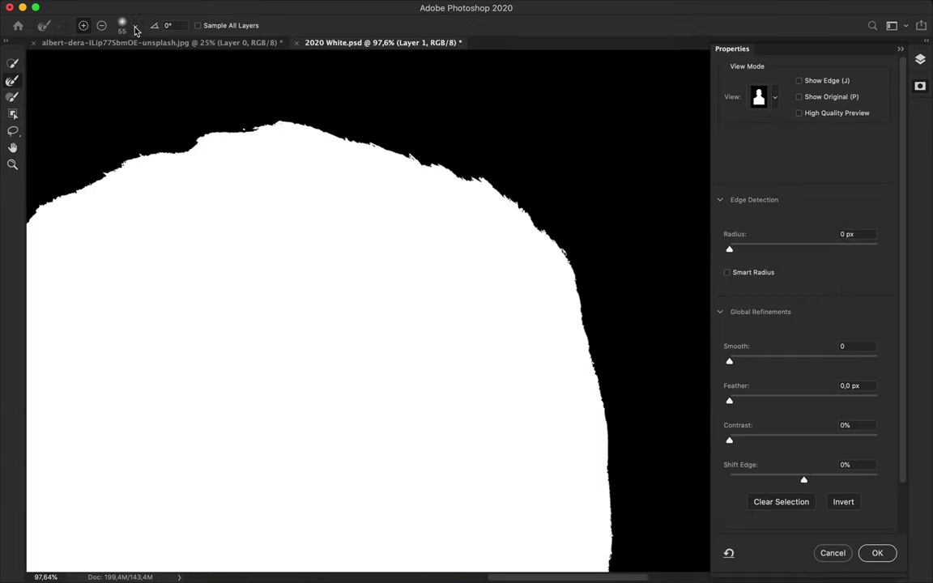
pyautogui.click(135, 25)
pyautogui.moveTo(293, 113); pyautogui.dragTo(484, 156)
pyautogui.click(122, 25)
pyautogui.press('Escape')
pyautogui.moveTo(235, 114); pyautogui.dragTo(462, 162)
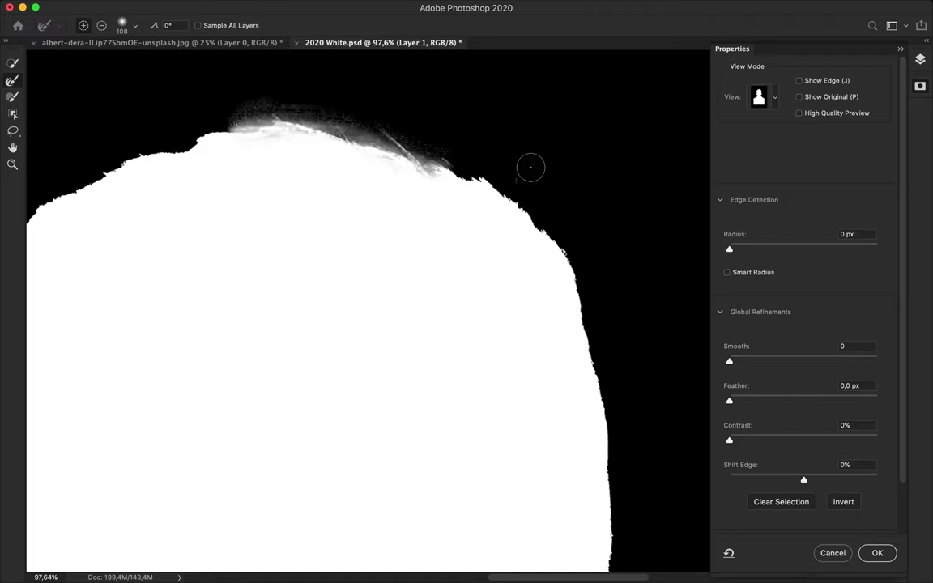
# - Extend the edge refinement around the left side of the hair down to the ear
pyautogui.moveTo(105, 156)
pyautogui.mouseDown()
pyautogui.moveTo(187, 193)
pyautogui.moveTo(113, 446)
pyautogui.mouseUp()
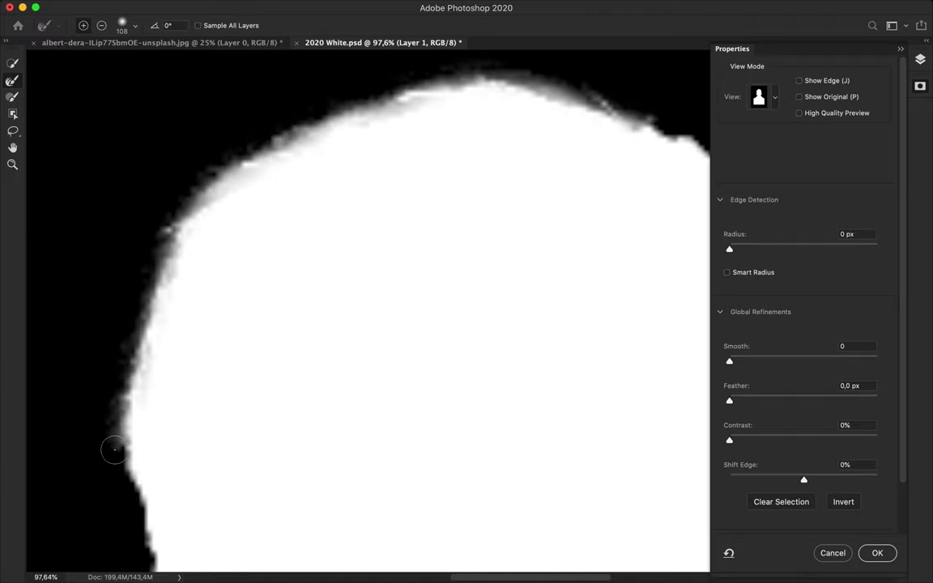
pyautogui.scroll(-5, 73, 399)
pyautogui.scroll(5, 639, 244)
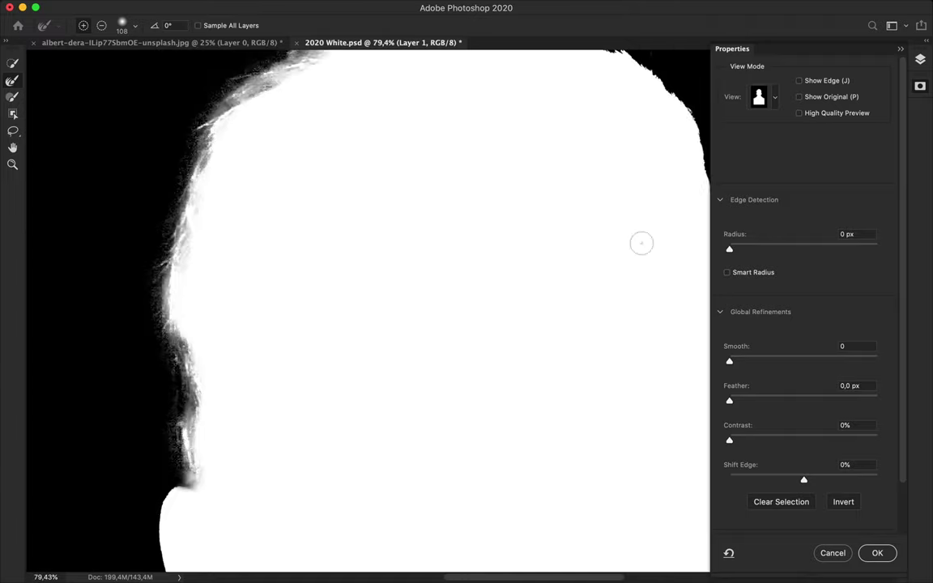
# - Inspect the hair and beard cutout in Overlay view and return to the document with the selection
pyautogui.click(759, 97)
pyautogui.click(725, 179)
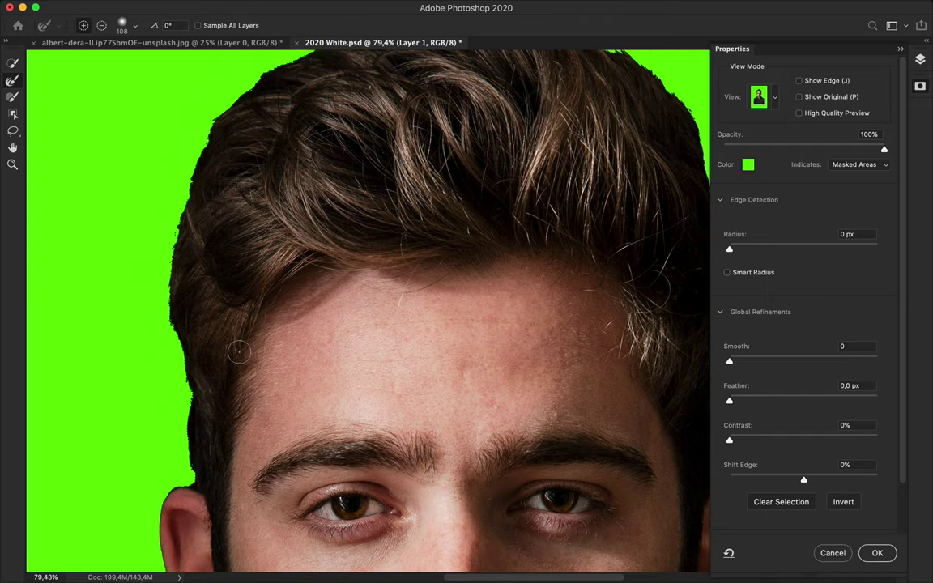
pyautogui.scroll(3, 235, 340)
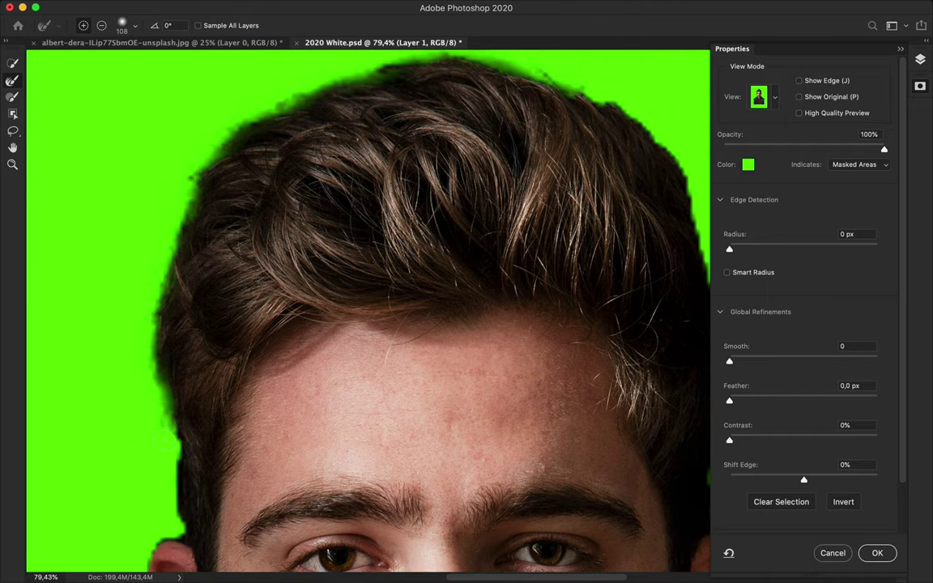
pyautogui.scroll(-10, 502, 390)
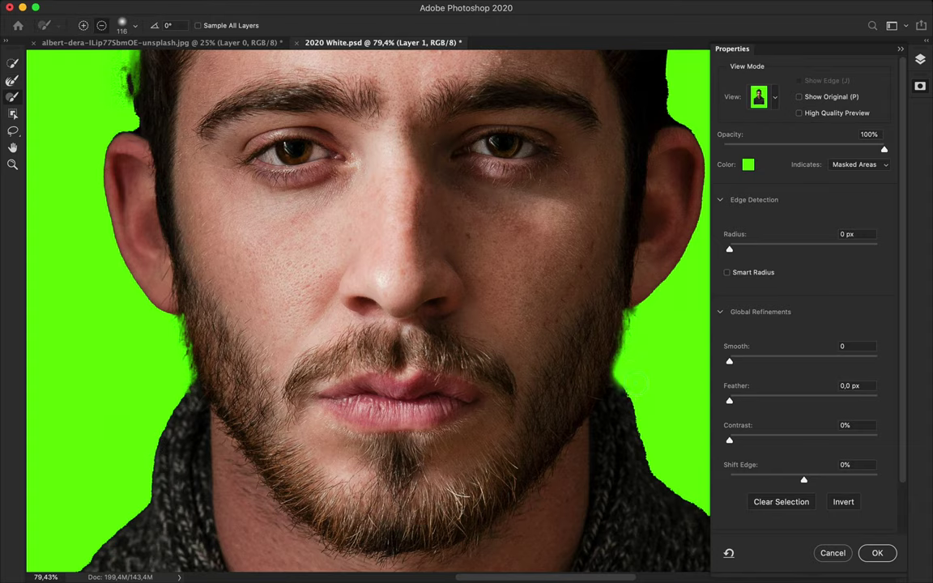
pyautogui.hotkey('shift', 'Tab')
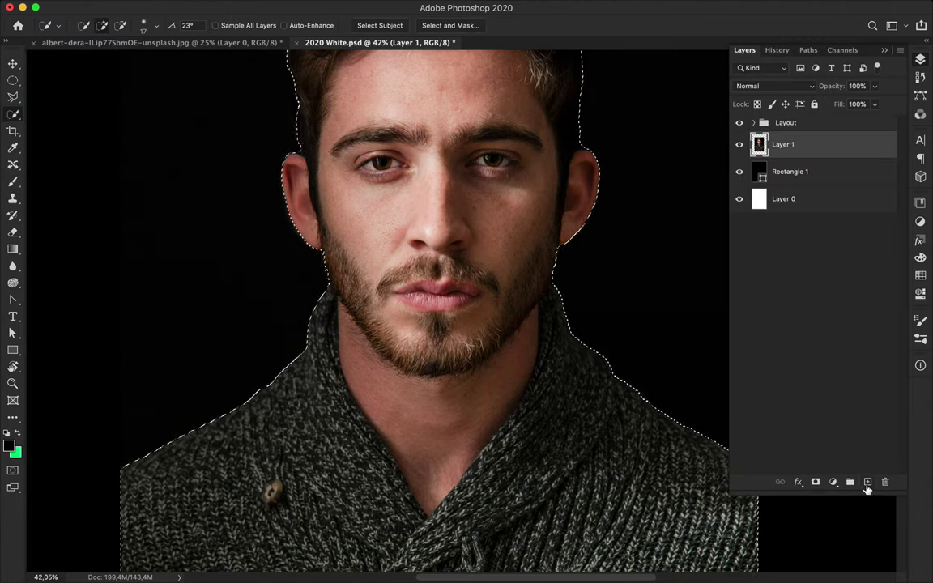
# - Convert the portrait's selection into a work path
pyautogui.click(814, 481)
pyautogui.hotkey('ctrl', 'z')
pyautogui.click(807, 50)
pyautogui.click(830, 482)
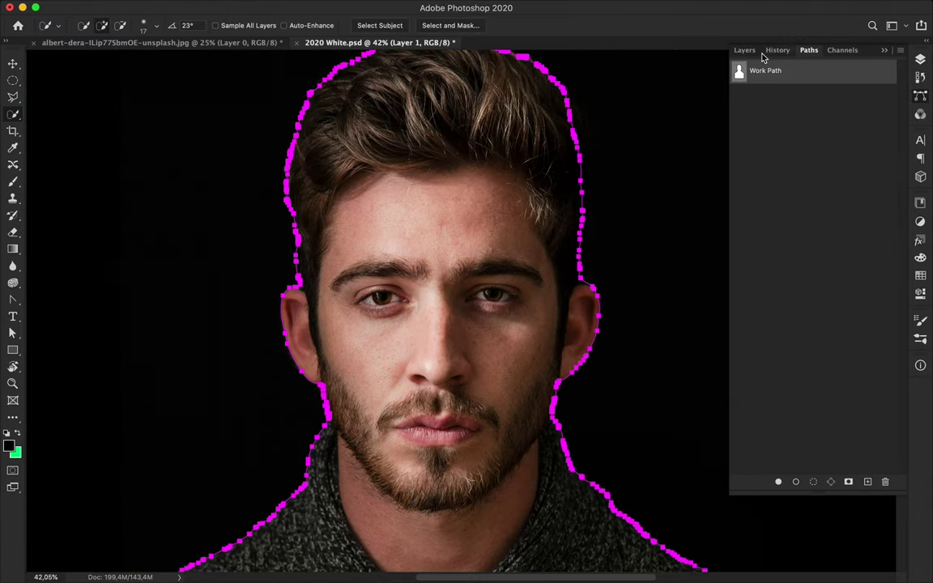
# - Add a layer mask and a vector mask made from the work path to Layer 1
pyautogui.click(745, 50)
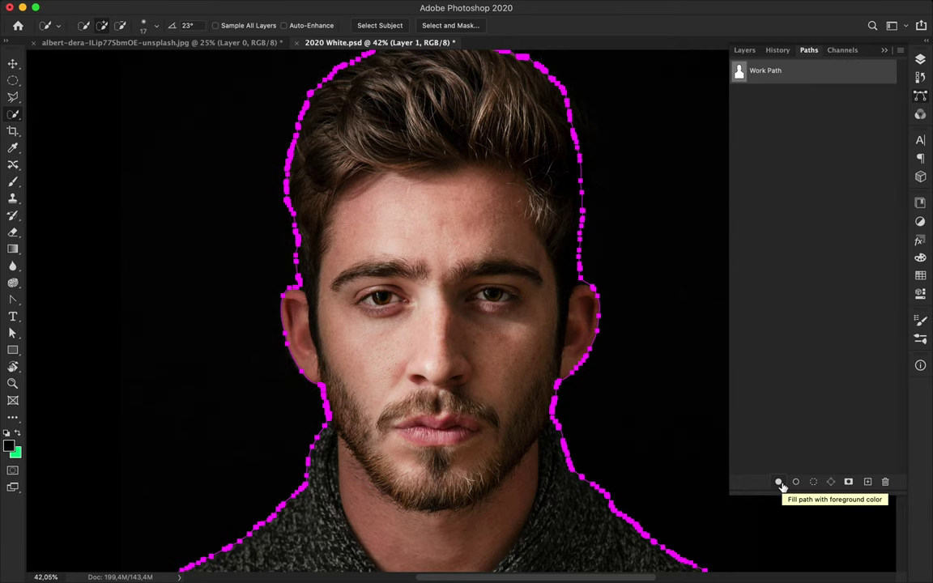
pyautogui.click(745, 50)
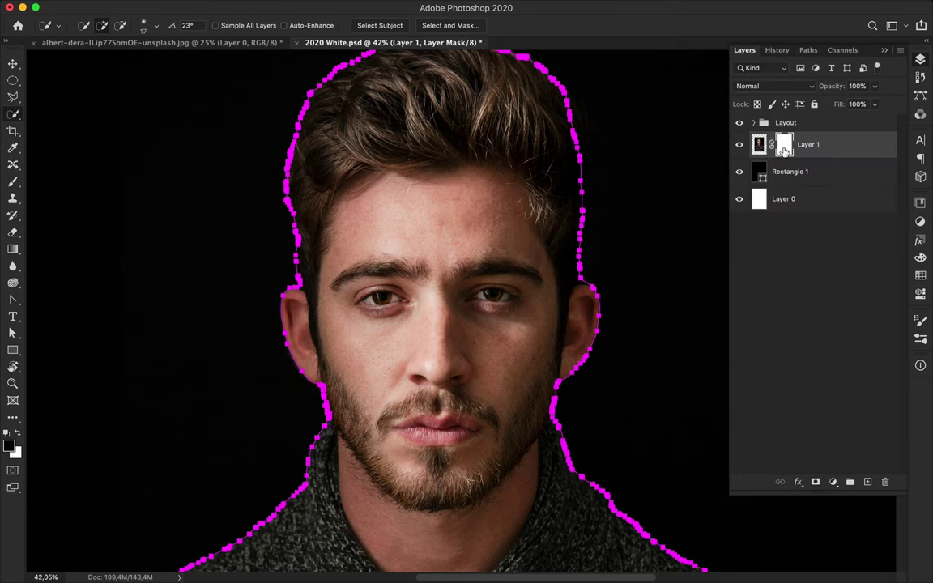
pyautogui.press('p')
# - Draw a polygonal lasso selection around the hair and both beard edges, leaving out the ears
pyautogui.scroll(-5, 315, 409)
pyautogui.press('l')
pyautogui.click(209, 192)
pyautogui.click(208, 156)
pyautogui.click(484, 119)
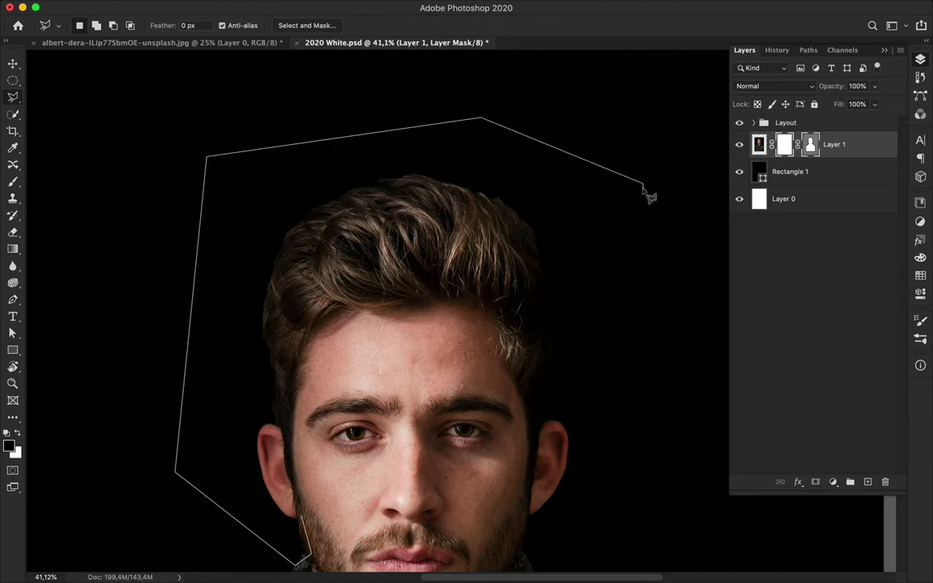
pyautogui.click(652, 197)
pyautogui.click(647, 217)
pyautogui.click(615, 397)
pyautogui.click(544, 223)
pyautogui.scroll(3, 533, 115)
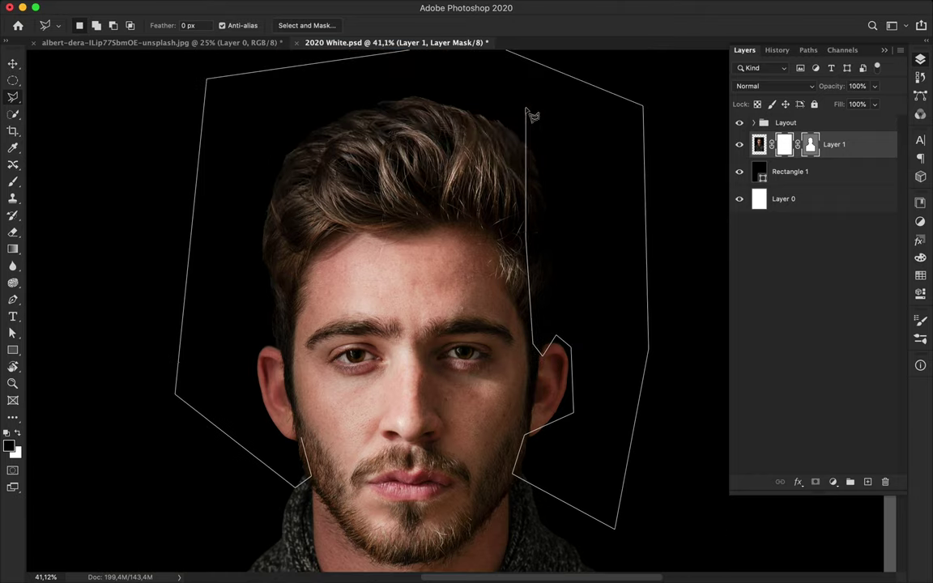
pyautogui.click(309, 441)
# - Copy the lassoed area of Layer 1's image onto a new layer
pyautogui.click(758, 144)
pyautogui.hotkey('ctrl', 'j')
pyautogui.press('v')
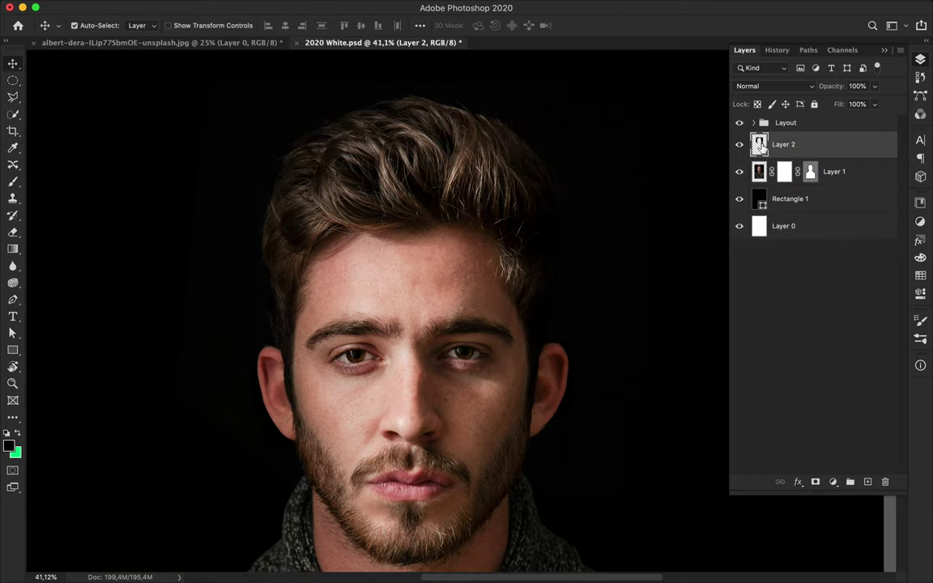
# - Duplicate the Rectangle 1 shape behind the portrait and fill the copy with grey
pyautogui.click(797, 201)
pyautogui.press('a')
pyautogui.hotkey('ctrl', '0')
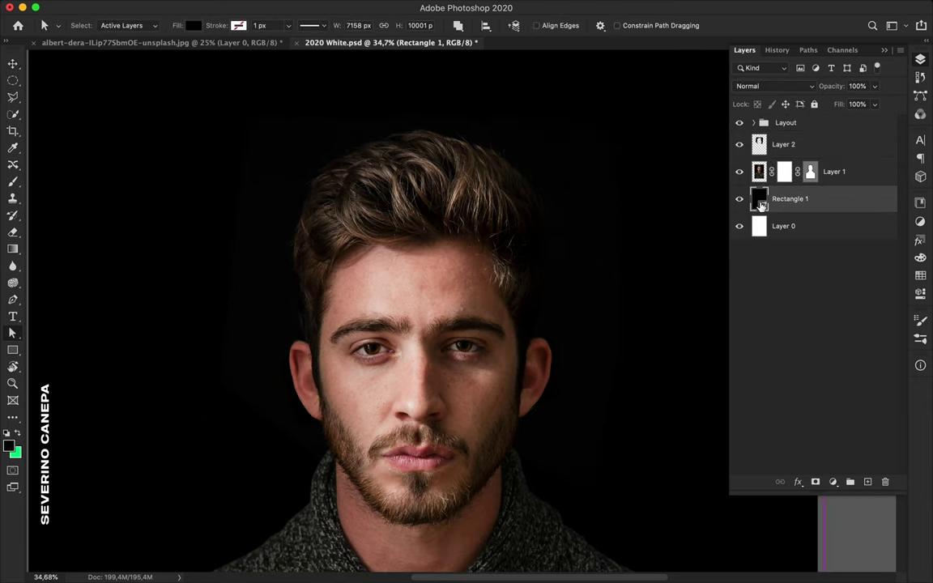
pyautogui.hotkey('ctrl', 'j')
pyautogui.click(193, 25)
pyautogui.click(161, 94)
pyautogui.press('v')
# - Delete the layer mask from Layer 2
pyautogui.click(893, 154)
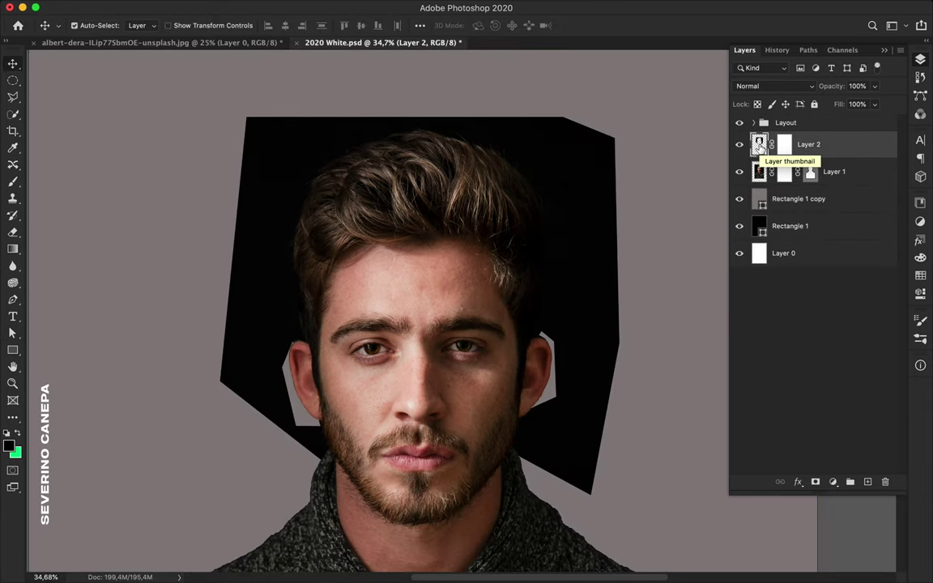
pyautogui.moveTo(784, 146); pyautogui.dragTo(885, 481)
pyautogui.click(567, 202)
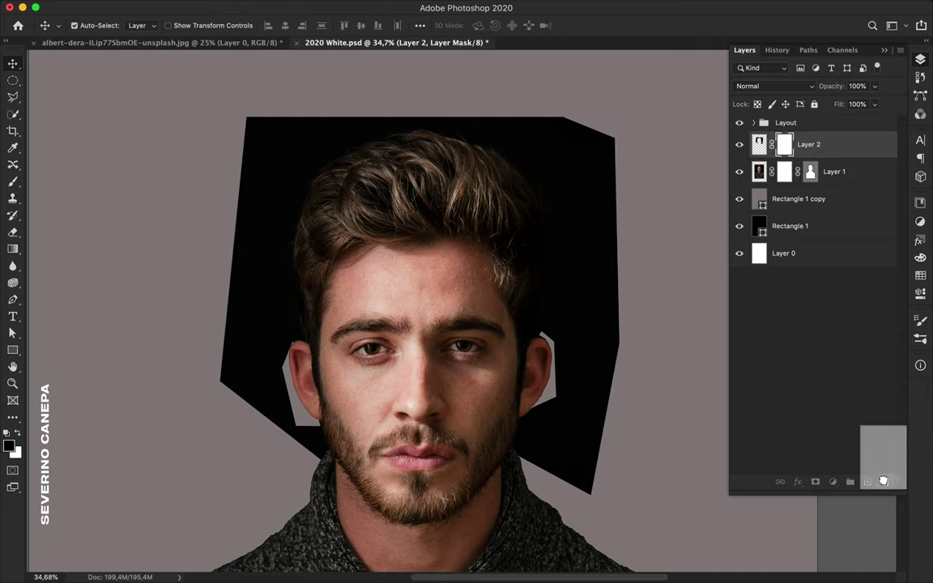
# - Compare the Red, Green and Blue channels for contrast between the hair and the background
pyautogui.click(841, 49)
pyautogui.click(738, 95)
pyautogui.click(738, 120)
pyautogui.click(736, 121)
pyautogui.click(736, 120)
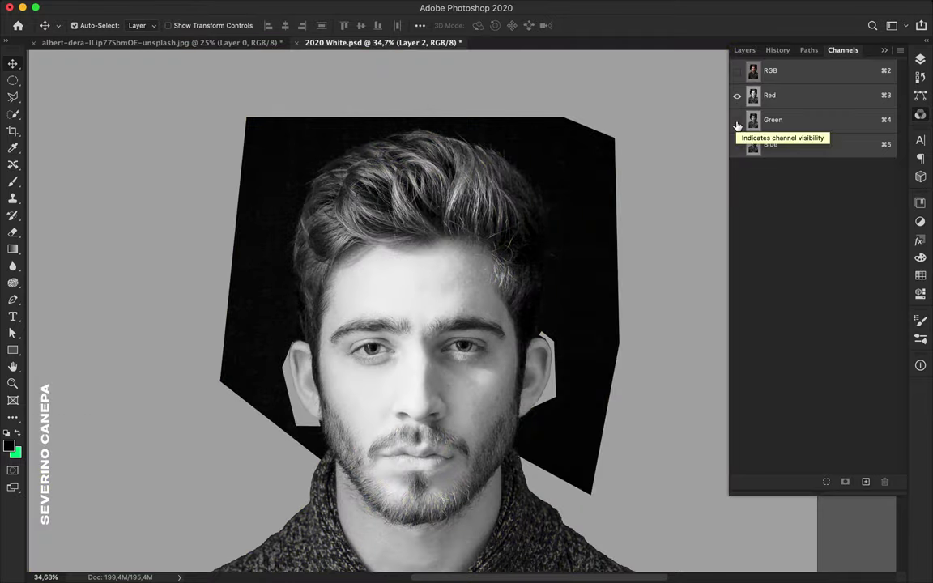
pyautogui.click(737, 121)
pyautogui.click(737, 120)
pyautogui.click(736, 120)
pyautogui.click(753, 120)
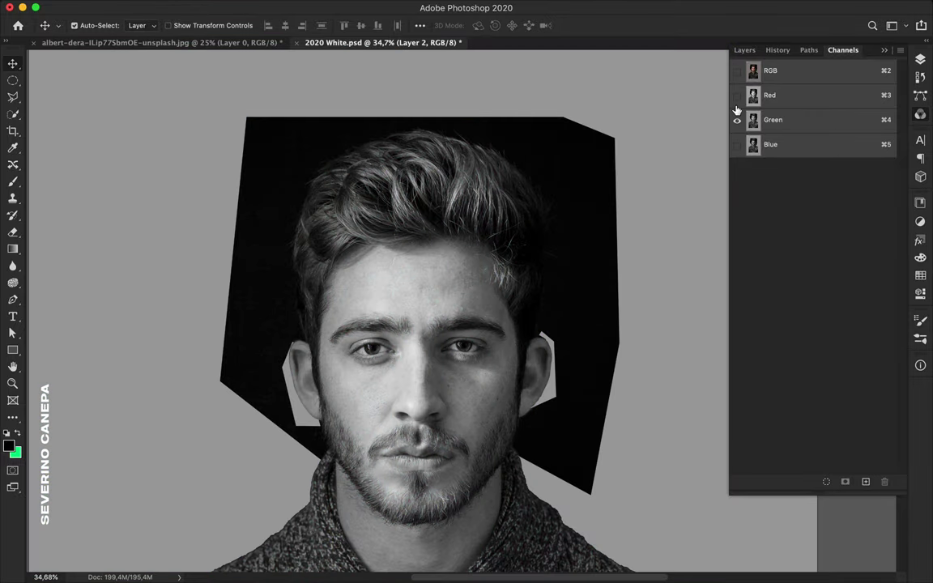
pyautogui.scroll(5, 442, 320)
pyautogui.scroll(5, 166, 375)
pyautogui.click(737, 121)
pyautogui.click(737, 122)
# - Duplicate the Blue channel
pyautogui.click(802, 144)
pyautogui.rightClick(797, 146)
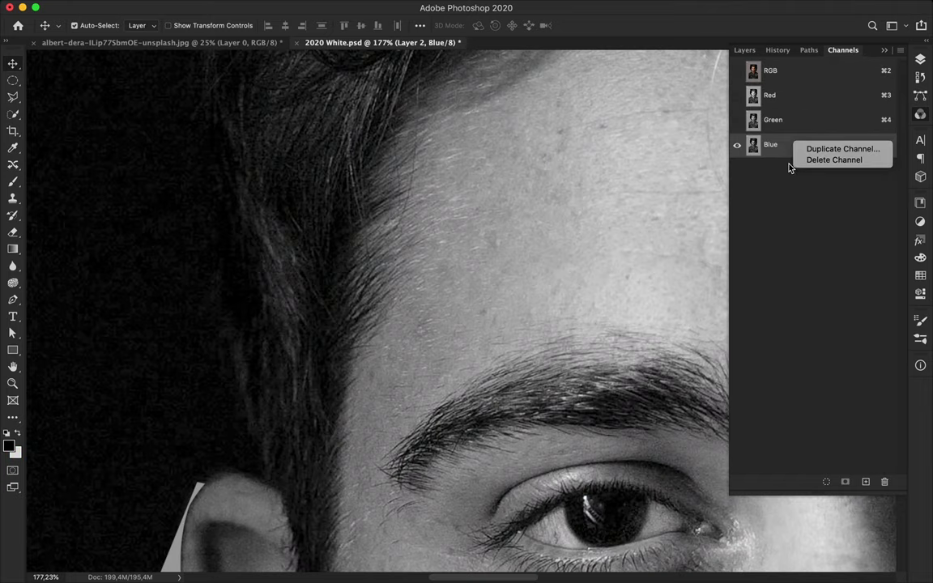
pyautogui.click(842, 145)
pyautogui.click(599, 247)
pyautogui.scroll(-6, 459, 203)
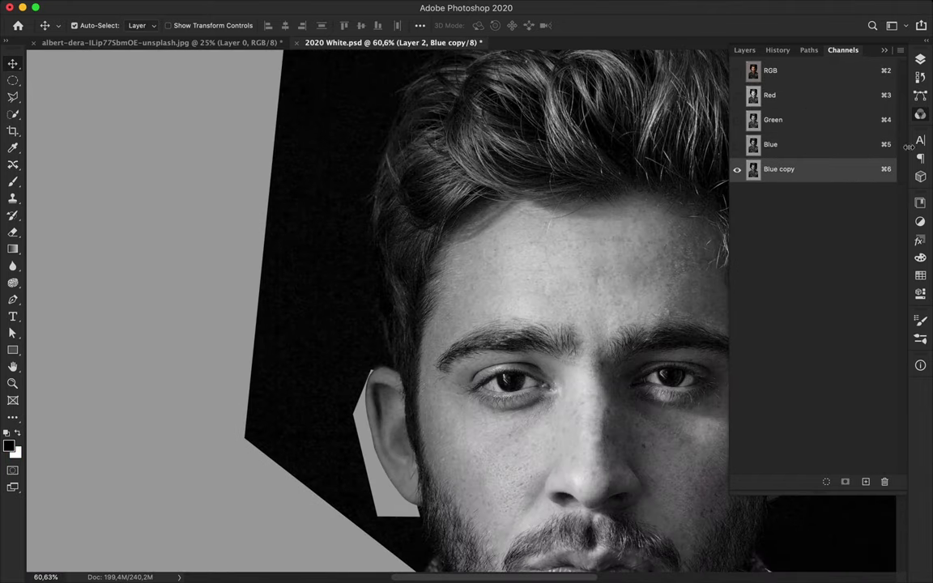
pyautogui.click(162, 6)
pyautogui.moveTo(194, 41)
pyautogui.click(421, 60)
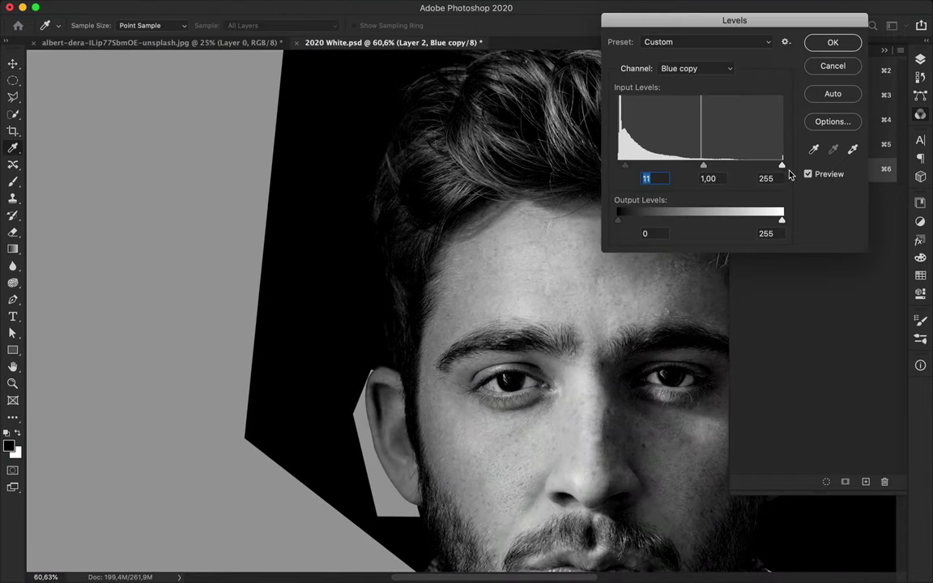
pyautogui.moveTo(773, 166); pyautogui.dragTo(677, 166)
pyautogui.scroll(-5, 543, 272)
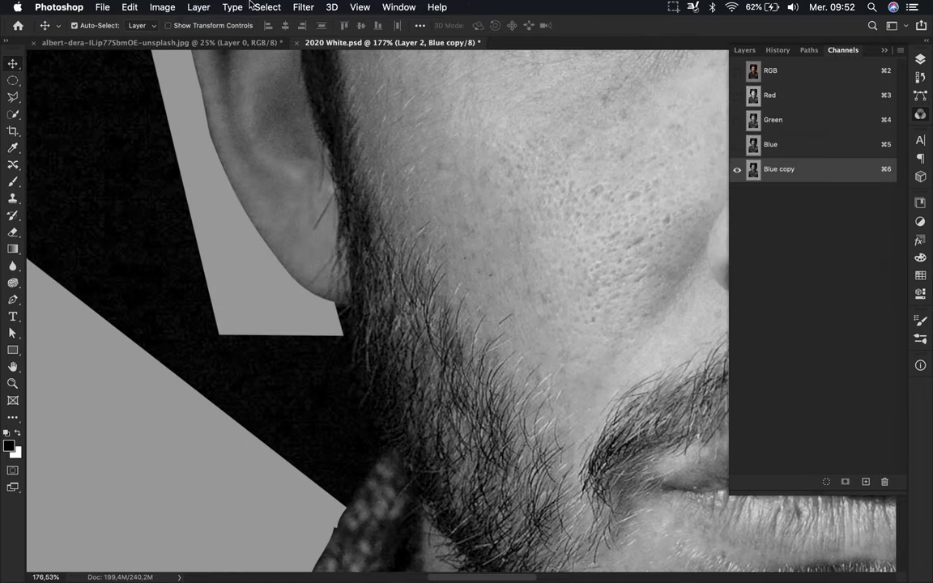
# - Apply Levels to the Blue copy channel, strongly brightening the highlights and adjusting the midtones to bring out the hair strands
pyautogui.click(161, 6)
pyautogui.moveTo(194, 44)
pyautogui.click(343, 54)
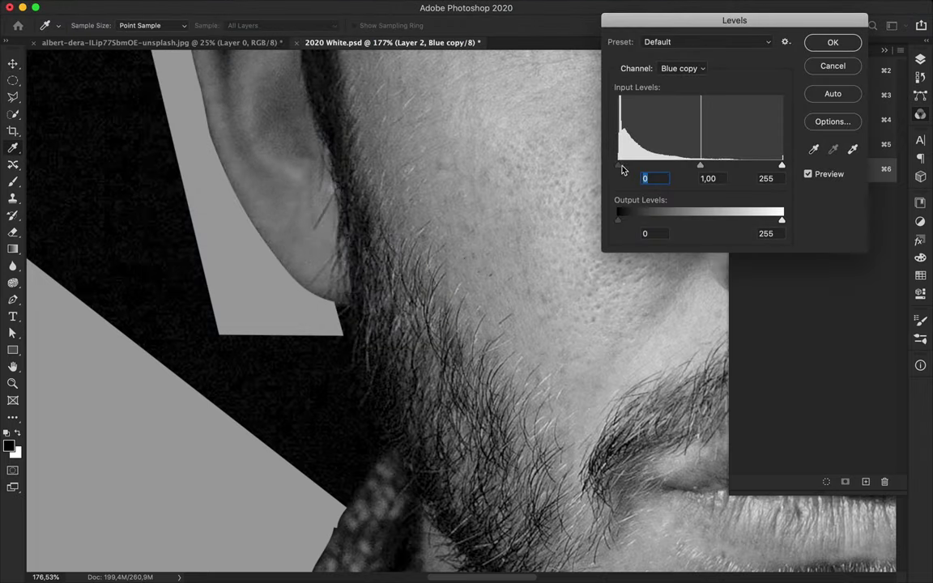
pyautogui.moveTo(781, 165); pyautogui.dragTo(684, 166)
pyautogui.moveTo(651, 166)
pyautogui.mouseDown()
pyautogui.moveTo(664, 166)
pyautogui.moveTo(654, 168)
pyautogui.mouseUp()
pyautogui.scroll(15, 486, 243)
pyautogui.press('Return')
pyautogui.scroll(-5, 623, 124)
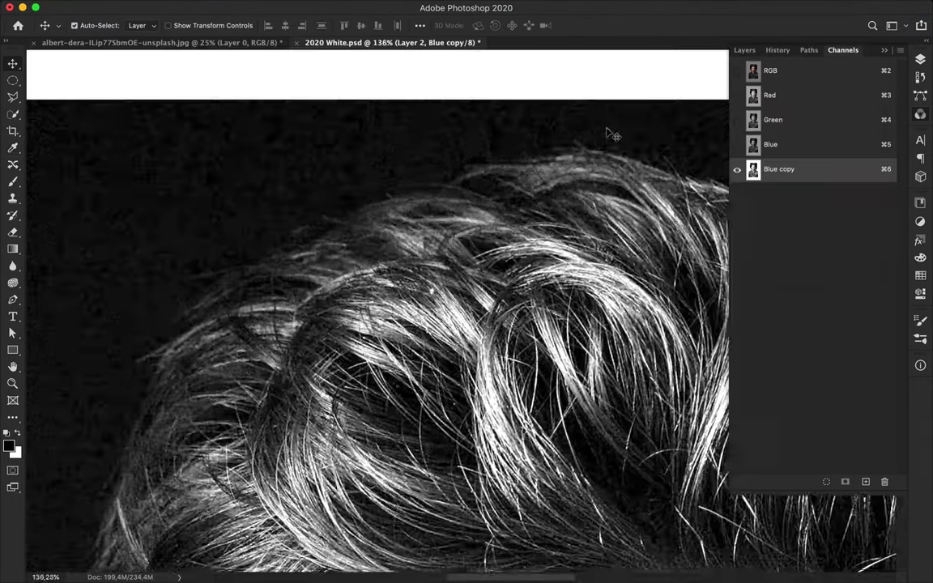
# - Quick-select the hair and the black background around it on the Blue copy channel, using a size 79 brush
pyautogui.click(745, 50)
pyautogui.press('w')
pyautogui.click(380, 25)
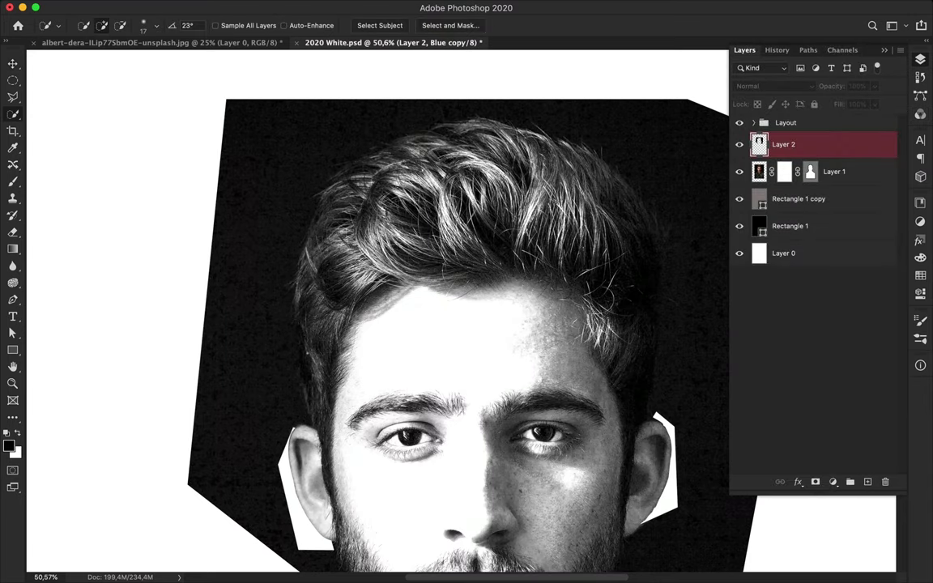
pyautogui.click(143, 25)
pyautogui.moveTo(97, 38); pyautogui.dragTo(140, 37)
pyautogui.scroll(-3, 454, 323)
pyautogui.press('Return')
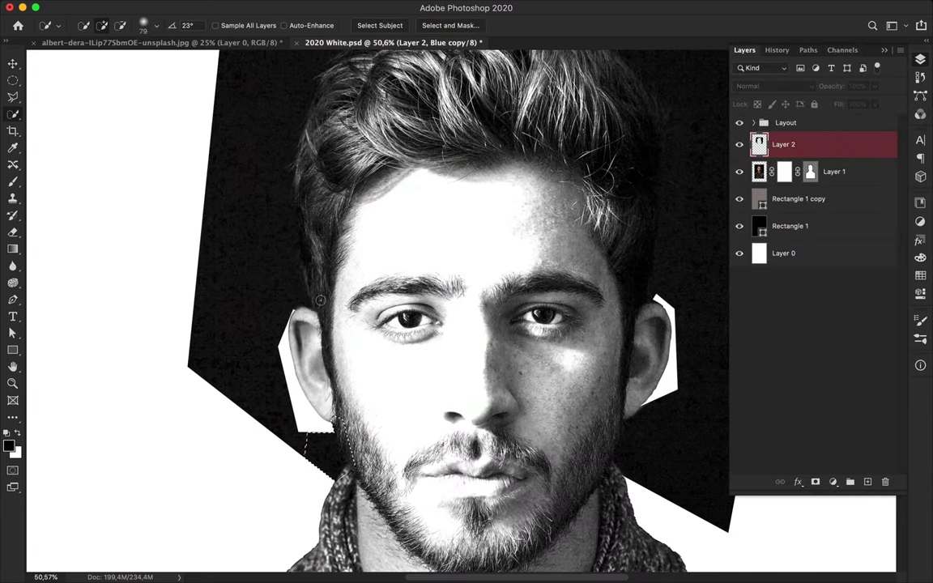
pyautogui.scroll(5, 305, 249)
pyautogui.hscroll(-2, 305, 249)
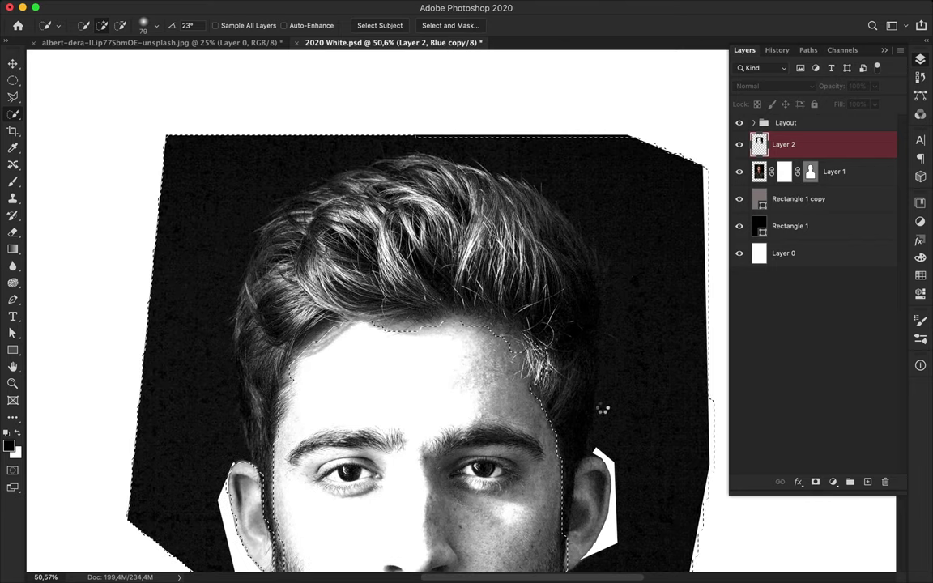
# - Subtract the black background around the hair, ears and beard from the selection with a size 55 Quick Selection brush
pyautogui.click(144, 25)
pyautogui.moveTo(140, 37); pyautogui.dragTo(125, 37)
pyautogui.press('Return')
pyautogui.click(169, 451)
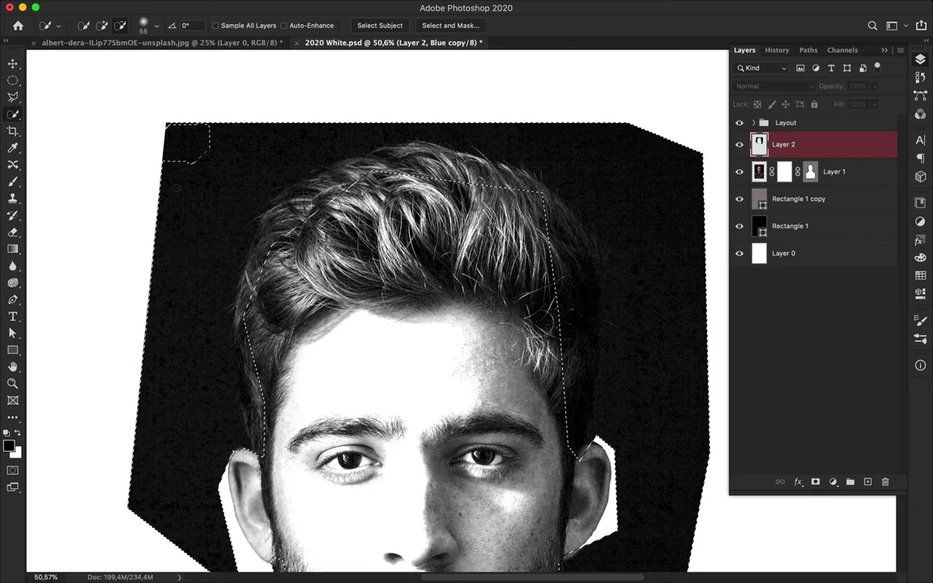
pyautogui.moveTo(168, 450)
pyautogui.mouseDown()
pyautogui.moveTo(343, 131)
pyautogui.moveTo(696, 234)
pyautogui.moveTo(682, 228)
pyautogui.moveTo(657, 387)
pyautogui.moveTo(621, 399)
pyautogui.mouseUp()
pyautogui.scroll(-5, 622, 399)
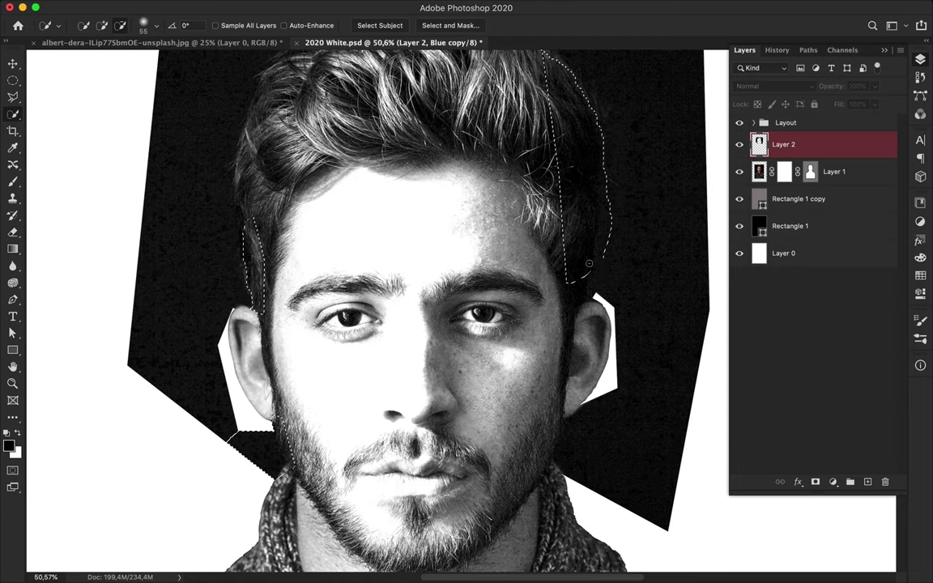
pyautogui.moveTo(589, 264); pyautogui.dragTo(558, 429)
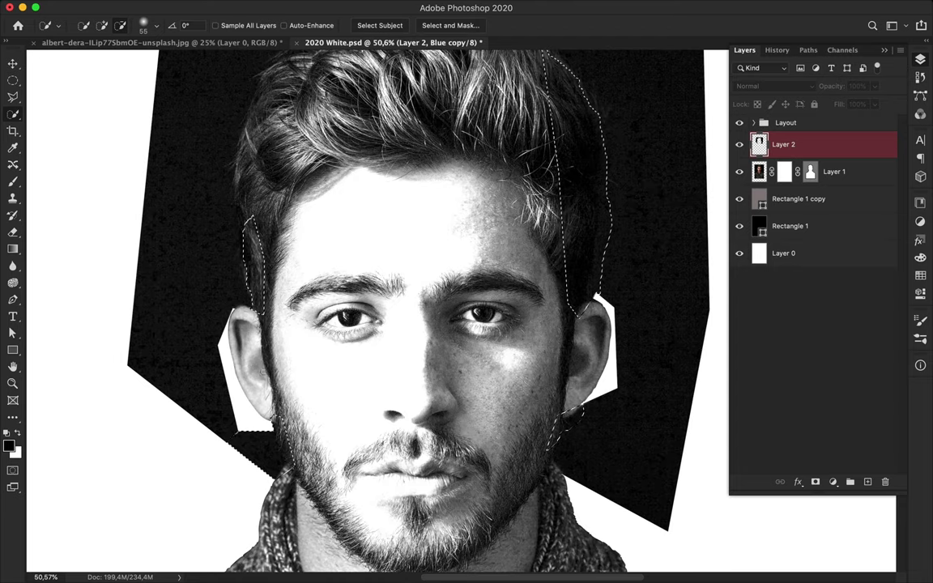
pyautogui.moveTo(249, 188)
pyautogui.mouseDown()
pyautogui.moveTo(236, 324)
pyautogui.moveTo(225, 146)
pyautogui.moveTo(299, 120)
pyautogui.mouseUp()
# - Open the selection in Select and Mask and refine the hair edge on the head's left side with a size 150 brush
pyautogui.scroll(4, 225, 146)
pyautogui.click(441, 25)
pyautogui.click(121, 25)
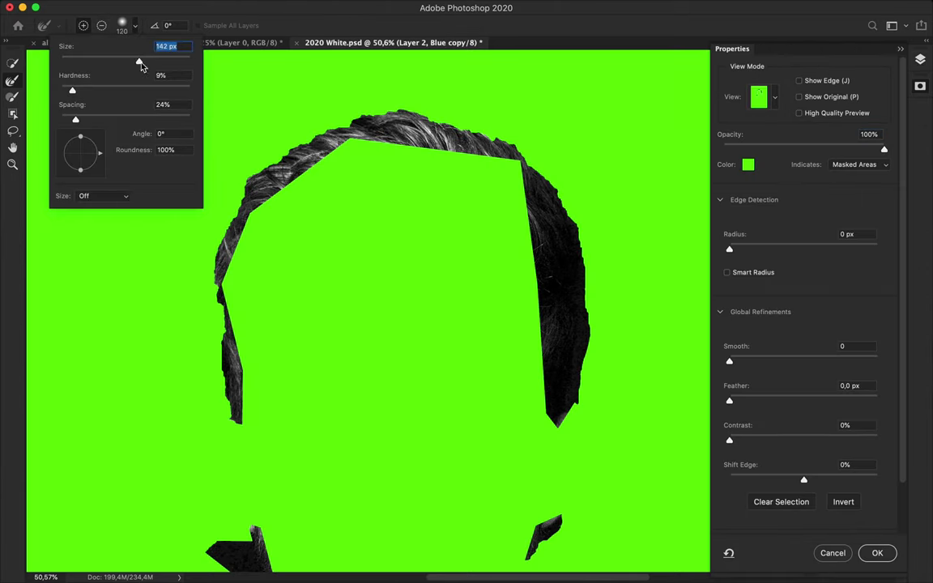
pyautogui.moveTo(141, 65); pyautogui.dragTo(130, 63)
pyautogui.click(204, 296)
pyautogui.moveTo(257, 149)
pyautogui.mouseDown()
pyautogui.moveTo(213, 234)
pyautogui.moveTo(218, 408)
pyautogui.mouseUp()
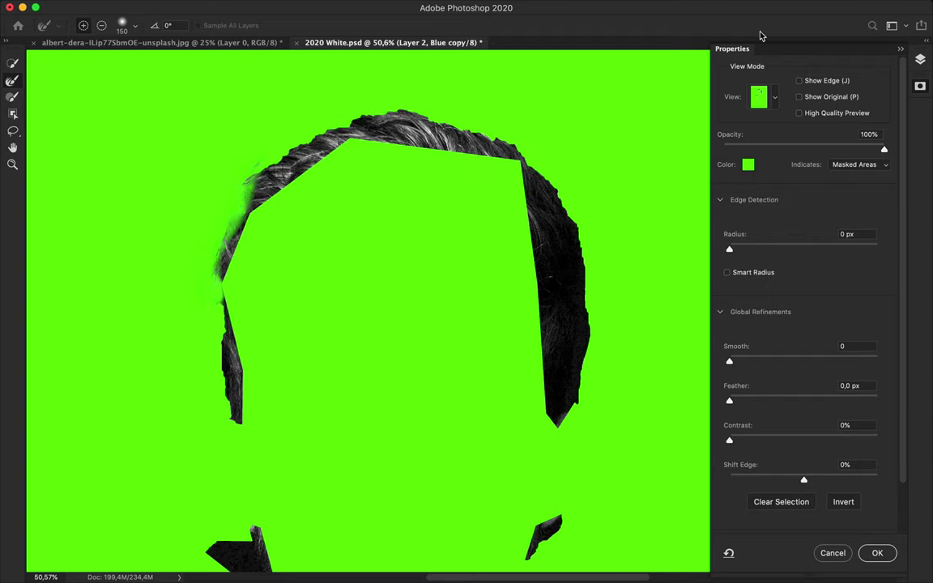
# - Preview the selection as Marching Ants and touch up its edges along the hair and beard
pyautogui.click(765, 97)
pyautogui.click(761, 154)
pyautogui.press('b')
pyautogui.moveTo(233, 342)
pyautogui.mouseDown()
pyautogui.moveTo(227, 178)
pyautogui.moveTo(316, 144)
pyautogui.mouseUp()
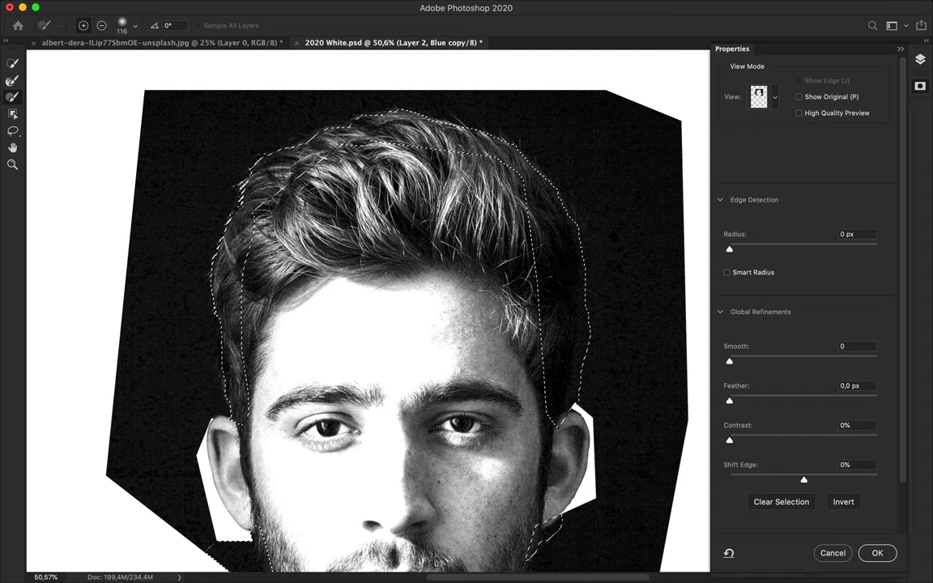
pyautogui.click(13, 80)
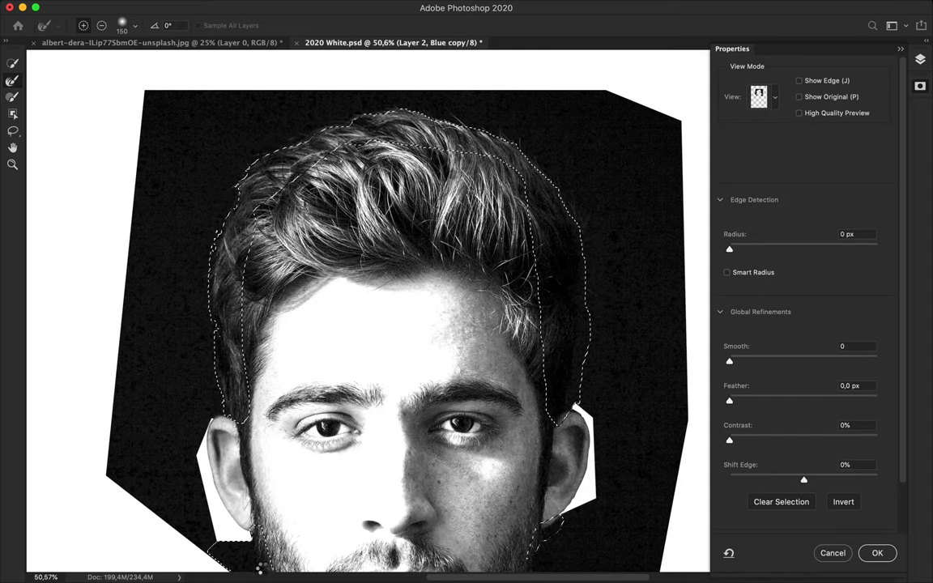
pyautogui.scroll(-5, 213, 431)
pyautogui.click(13, 63)
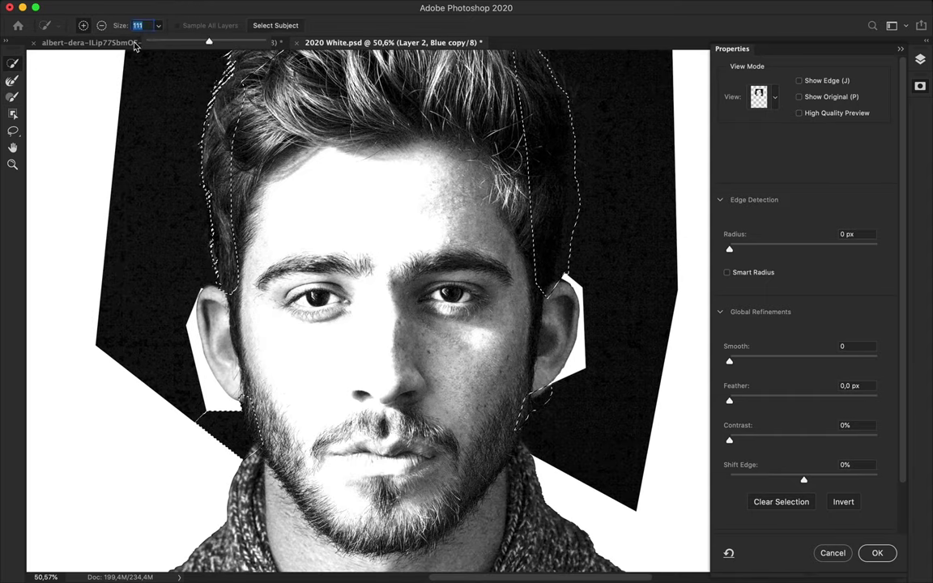
pyautogui.click(13, 97)
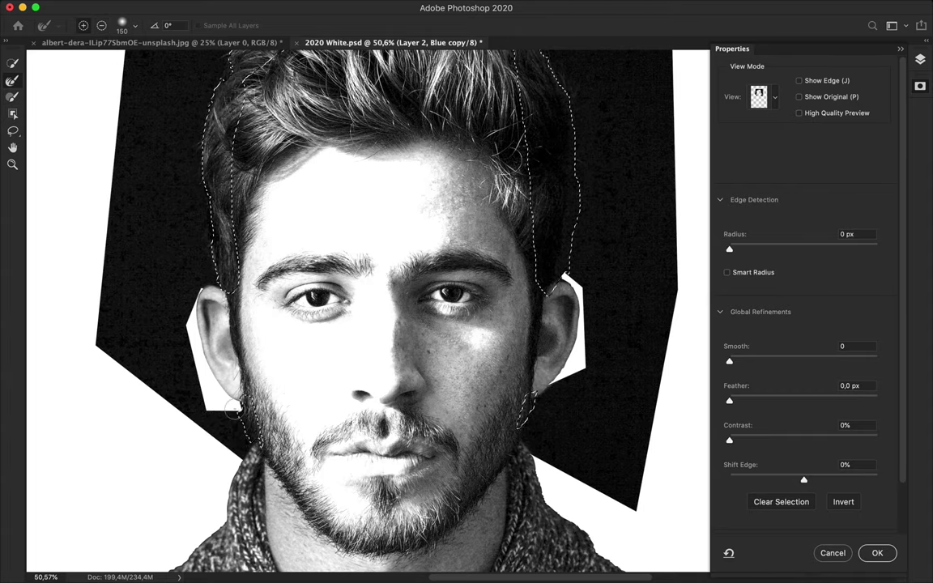
pyautogui.scroll(4, 266, 91)
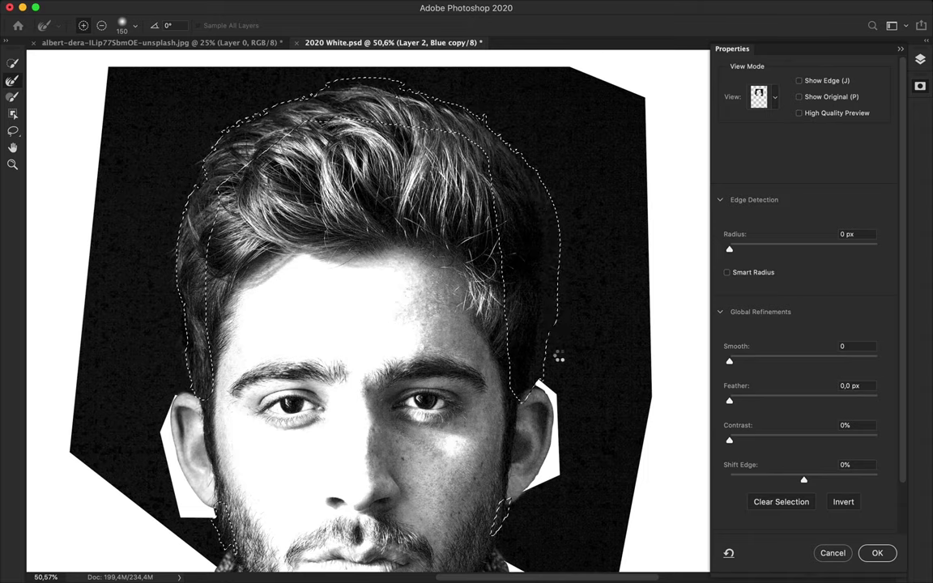
# - Preview the selection in Black & White, refine the outer hair outline with the size 150 brush and leave Select and Mask
pyautogui.click(774, 96)
pyautogui.click(750, 255)
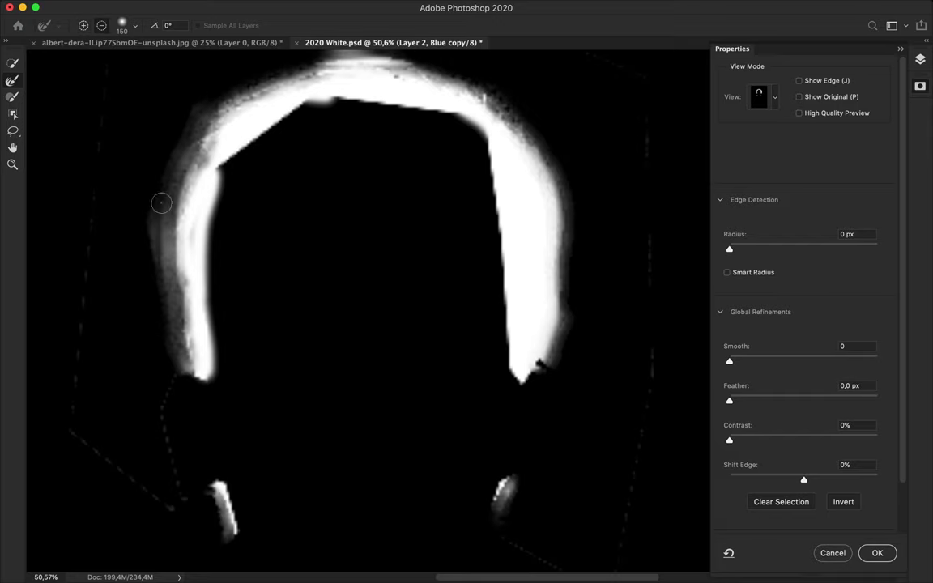
pyautogui.scroll(5, 536, 142)
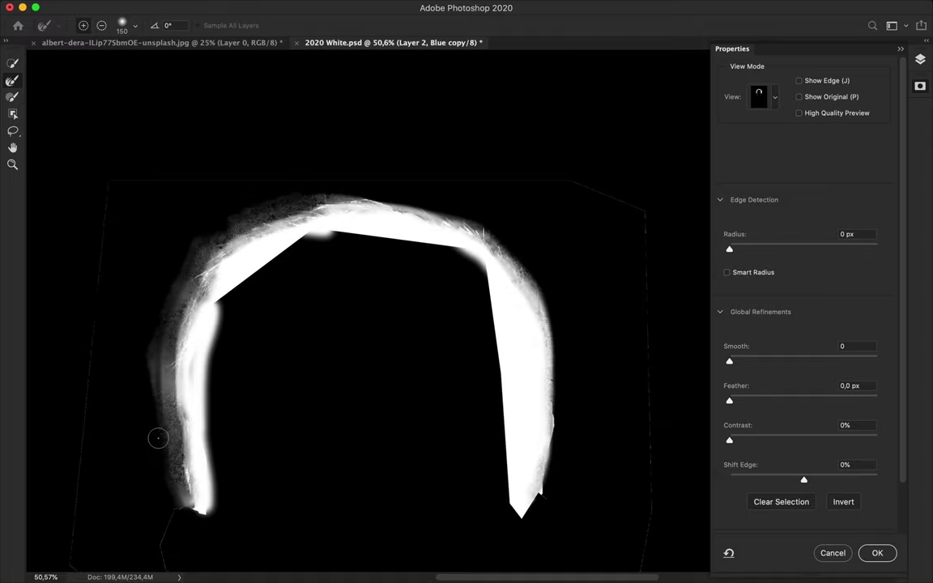
pyautogui.click(820, 552)
# - Return to the RGB composite, delete Layer 2 and clear the selection
pyautogui.press('v')
pyautogui.moveTo(477, 235); pyautogui.dragTo(343, 170)
pyautogui.press('super+2')
pyautogui.press('Delete')
pyautogui.scroll(-1, 624, 337)
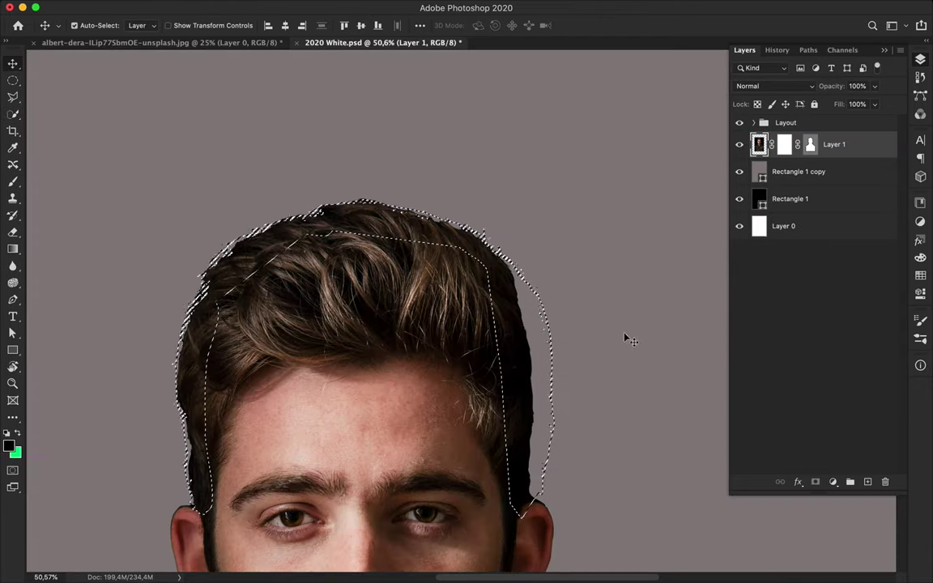
pyautogui.press('super+d')
# - Open Layer 1 in Select and Mask and refine the side hair and beard edges with a size 150 Refine Edge brush
pyautogui.scroll(2, 562, 322)
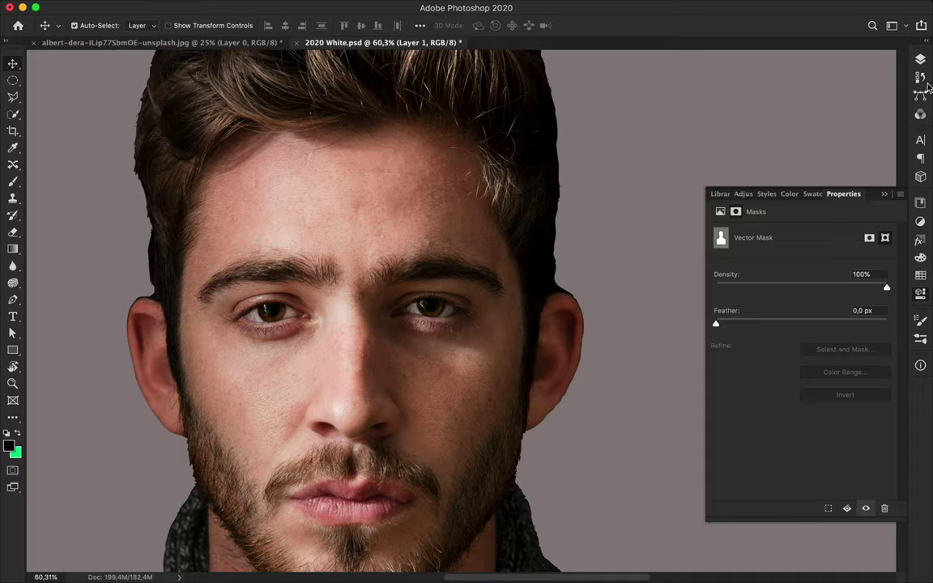
pyautogui.click(919, 59)
pyautogui.press('alt+super+r')
pyautogui.moveTo(137, 130)
pyautogui.mouseDown()
pyautogui.moveTo(135, 225)
pyautogui.moveTo(118, 264)
pyautogui.moveTo(183, 333)
pyautogui.mouseUp()
pyautogui.scroll(-3, 130, 269)
pyautogui.moveTo(531, 326); pyautogui.dragTo(532, 291)
pyautogui.scroll(3, 559, 308)
pyautogui.moveTo(579, 322)
pyautogui.mouseDown()
pyautogui.moveTo(542, 192)
pyautogui.moveTo(563, 159)
pyautogui.mouseUp()
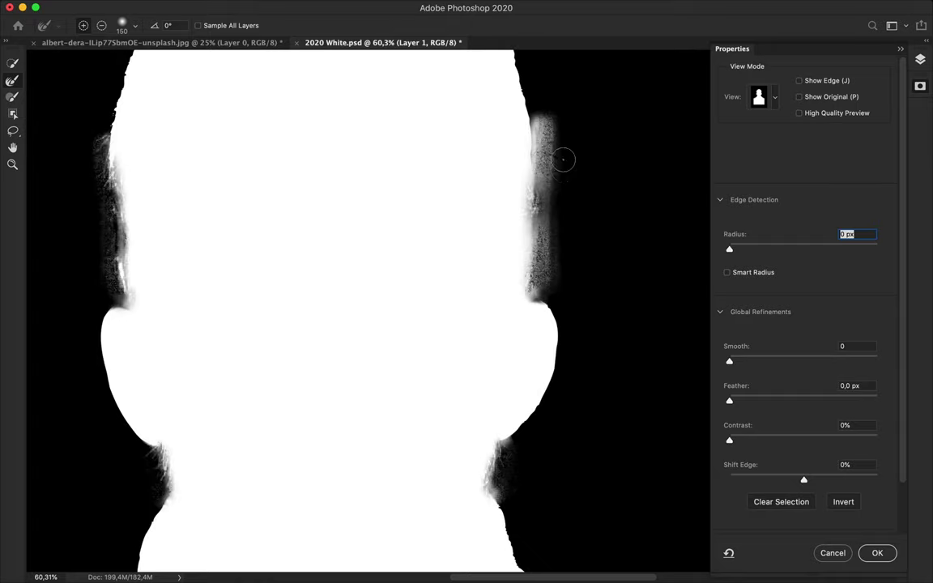
# - Refine the edge over the top of the hair, clean up the surrounding background and apply the selection
pyautogui.scroll(3, 433, 118)
pyautogui.moveTo(541, 251); pyautogui.dragTo(200, 136)
pyautogui.moveTo(108, 286)
pyautogui.mouseDown()
pyautogui.moveTo(135, 211)
pyautogui.moveTo(225, 127)
pyautogui.moveTo(324, 101)
pyautogui.moveTo(415, 106)
pyautogui.moveTo(303, 89)
pyautogui.moveTo(168, 137)
pyautogui.moveTo(225, 79)
pyautogui.mouseUp()
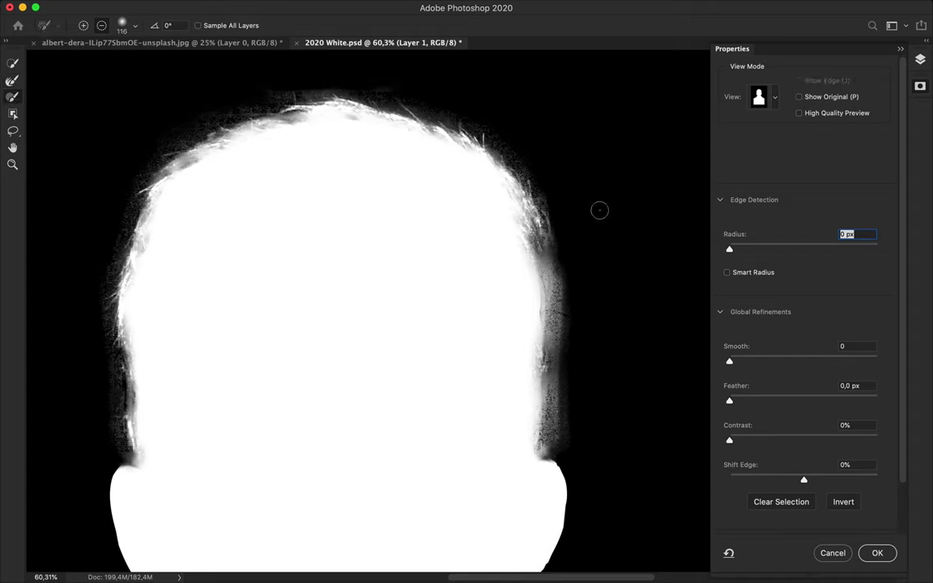
pyautogui.click(875, 553)
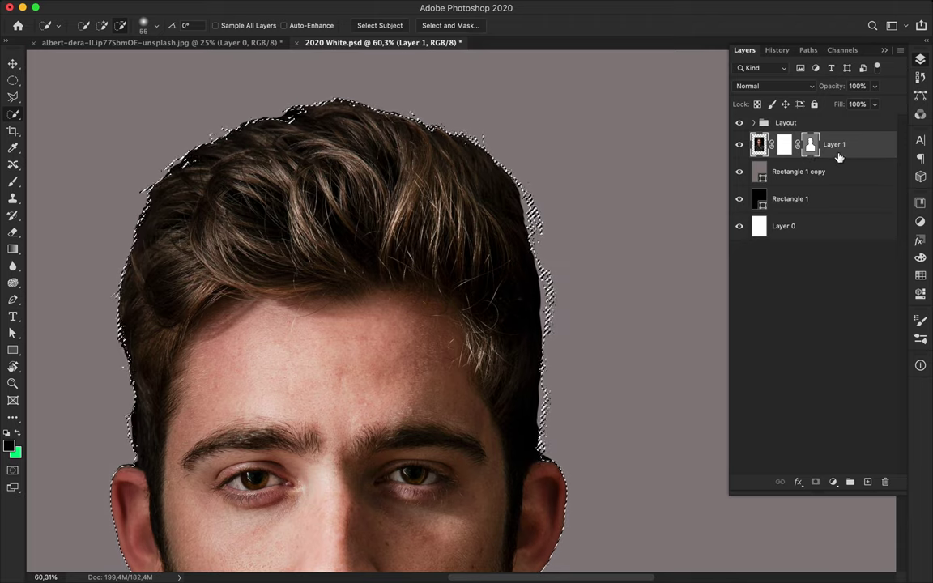
# - Delete the vector mask from Layer 1, keeping the refined selection active
pyautogui.scroll(-3, 462, 306)
pyautogui.press('b')
pyautogui.press('x')
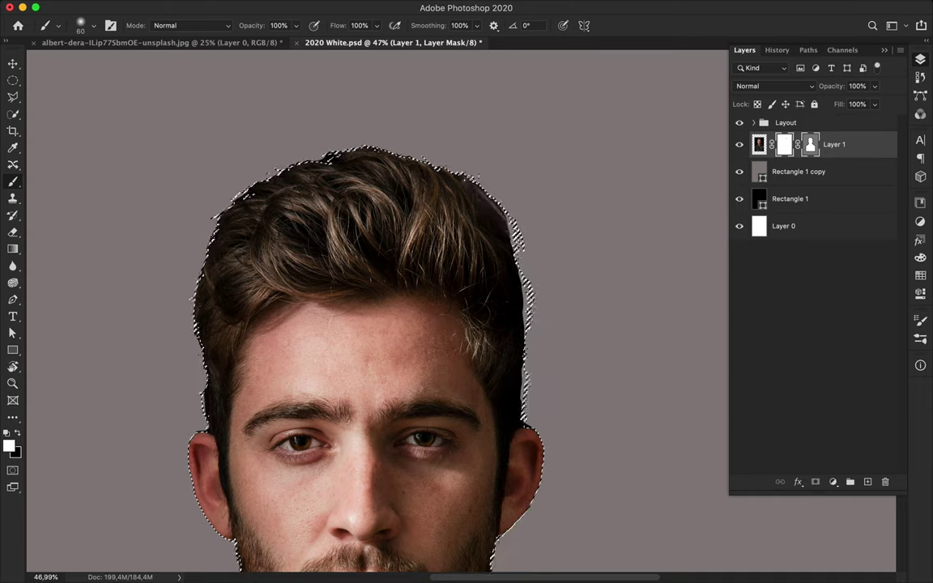
pyautogui.moveTo(809, 144); pyautogui.dragTo(885, 482)
pyautogui.click(534, 204)
# - Paint black inside the portrait selection on Layer 1's mask with a size 5000 brush, and paint the area back with white
pyautogui.scroll(-3, 572, 202)
pyautogui.rightClick(417, 270)
pyautogui.press('Escape')
pyautogui.press(']')
pyautogui.press(']')
pyautogui.press(']')
pyautogui.press(']')
pyautogui.press(']')
pyautogui.press(']')
pyautogui.press(']')
pyautogui.press(']')
pyautogui.press(']')
pyautogui.press(']')
pyautogui.press(']')
pyautogui.press(']')
pyautogui.press(']')
pyautogui.press(']')
pyautogui.press(']')
pyautogui.press(']')
pyautogui.press(']')
pyautogui.press(']')
pyautogui.press(']')
pyautogui.press(']')
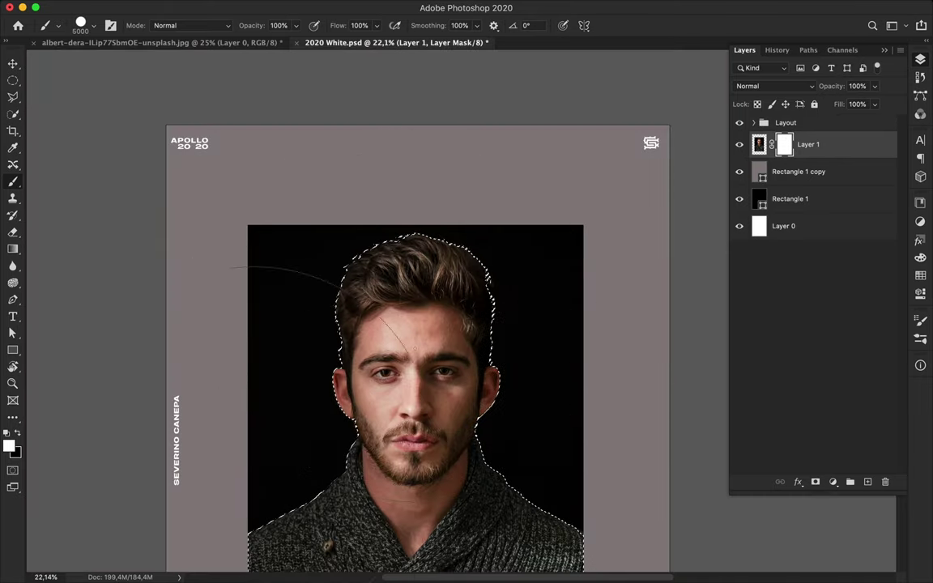
pyautogui.press('x')
pyautogui.moveTo(113, 429)
pyautogui.mouseDown()
pyautogui.moveTo(414, 412)
pyautogui.moveTo(379, 366)
pyautogui.moveTo(486, 396)
pyautogui.moveTo(388, 243)
pyautogui.mouseUp()
pyautogui.scroll(-3, 409, 380)
pyautogui.press('x')
pyautogui.scroll(3, 389, 243)
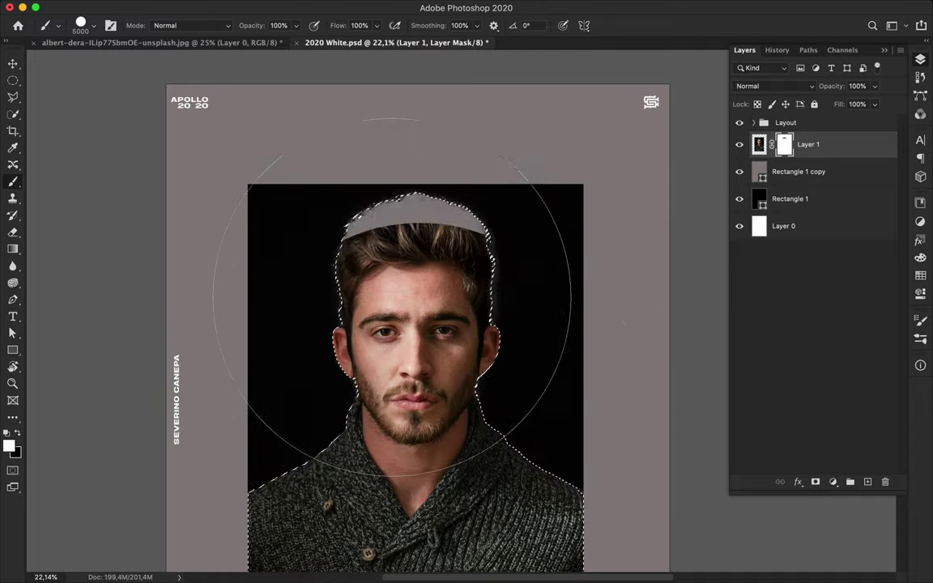
pyautogui.moveTo(333, 291); pyautogui.dragTo(397, 302)
# - Fill Layer 1's mask outside the portrait with black to hide the background, and deselect
pyautogui.scroll(-2, 292, 388)
pyautogui.press('x')
pyautogui.hotkey('alt', 'BackSpace')
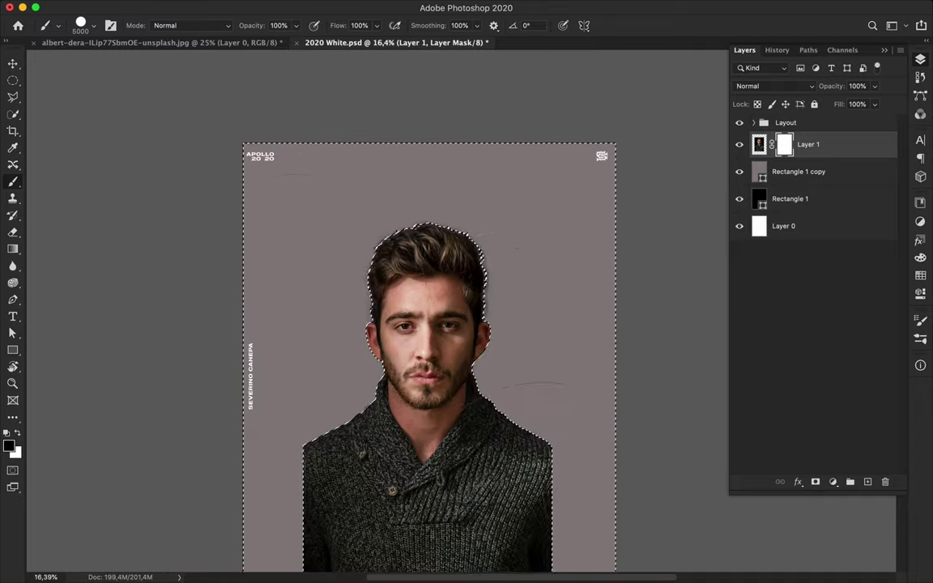
pyautogui.press('super+d')
pyautogui.scroll(-2, 252, 197)
# - Load Layer 1's mask as a selection and refine the hair edge on the head's right side in Select and Mask
pyautogui.scroll(5, 459, 201)
pyautogui.keyDown('super'); pyautogui.click(784, 144); pyautogui.keyUp('super')
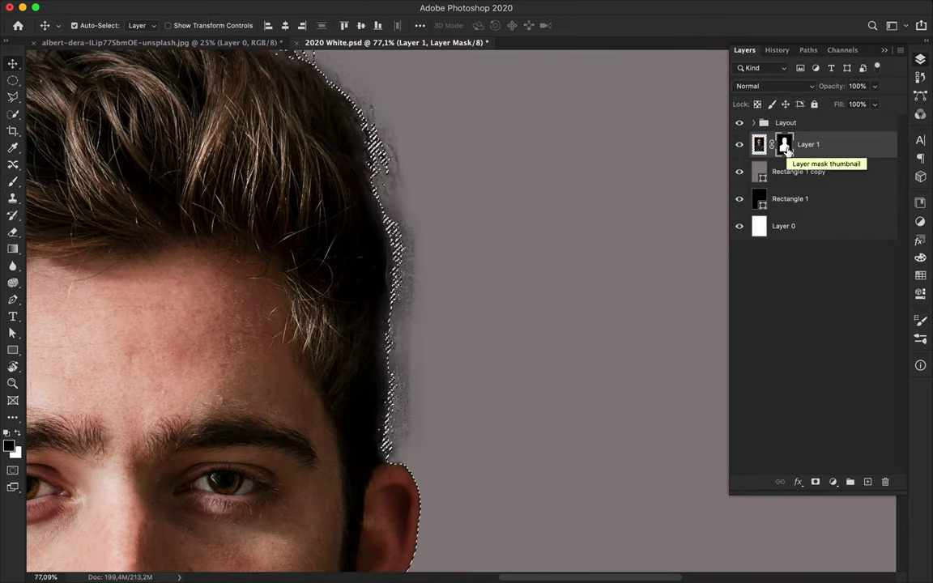
pyautogui.press('w')
pyautogui.click(444, 25)
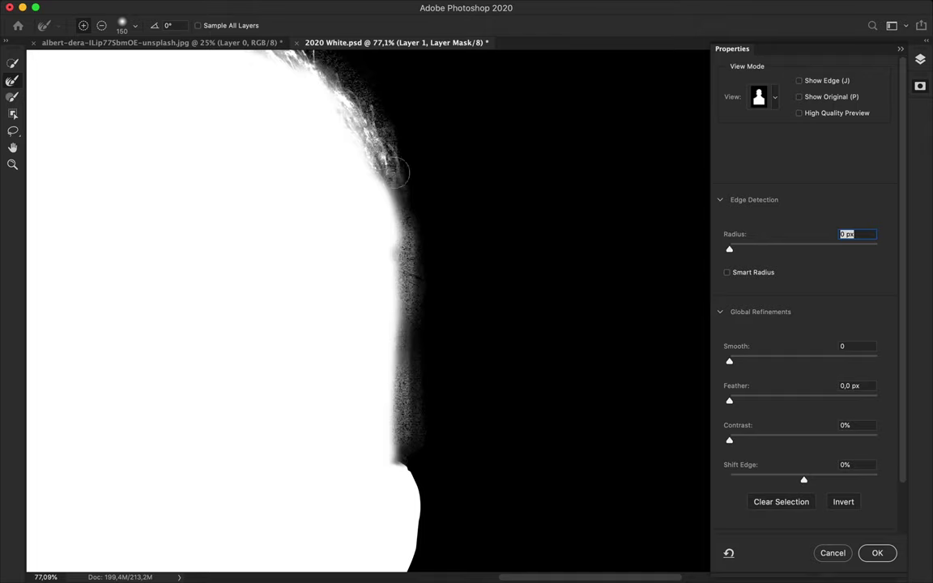
pyautogui.scroll(-3, 459, 407)
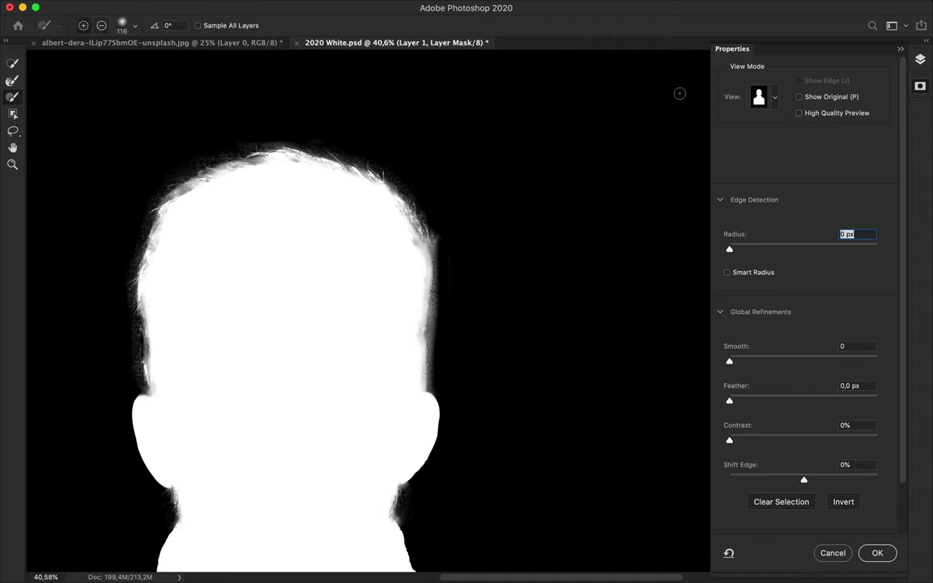
pyautogui.press('Return')
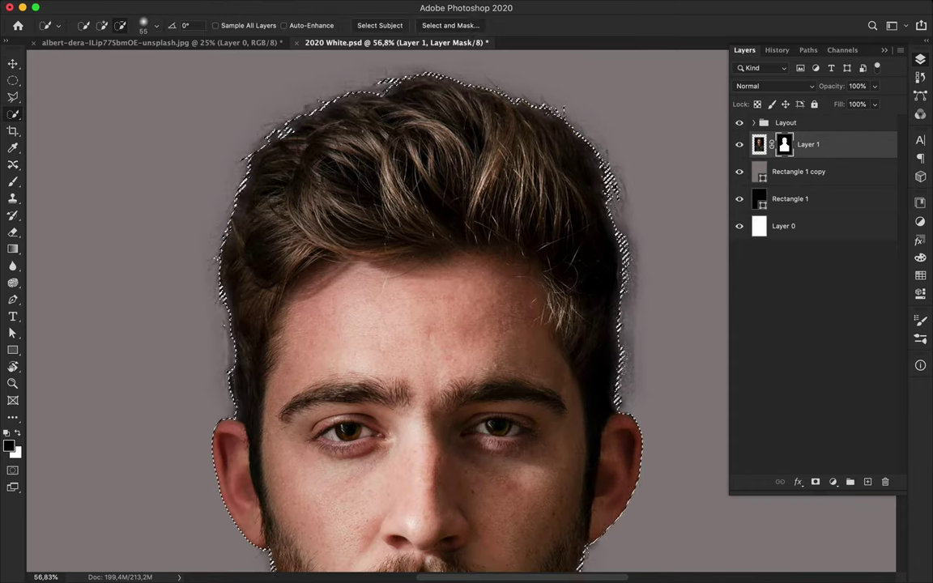
# - Reopen Select and Mask for Layer 1's mask and rework the hair edges on both sides with the Refine Edge brush
pyautogui.press('alt+super+r')
pyautogui.click(122, 25)
pyautogui.press('Return')
pyautogui.moveTo(232, 168)
pyautogui.mouseDown()
pyautogui.moveTo(218, 253)
pyautogui.moveTo(258, 356)
pyautogui.mouseUp()
pyautogui.moveTo(603, 132); pyautogui.dragTo(615, 163)
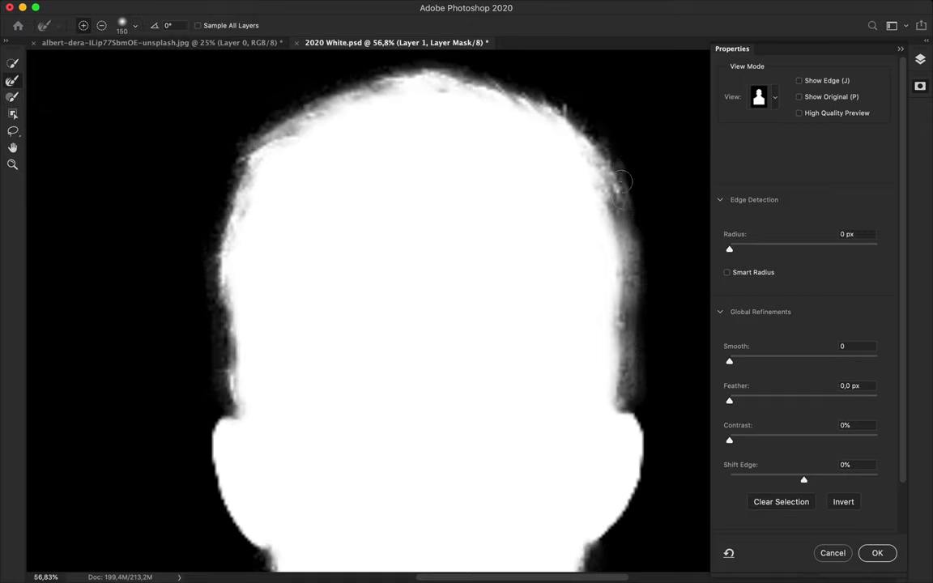
pyautogui.moveTo(625, 385); pyautogui.dragTo(640, 302)
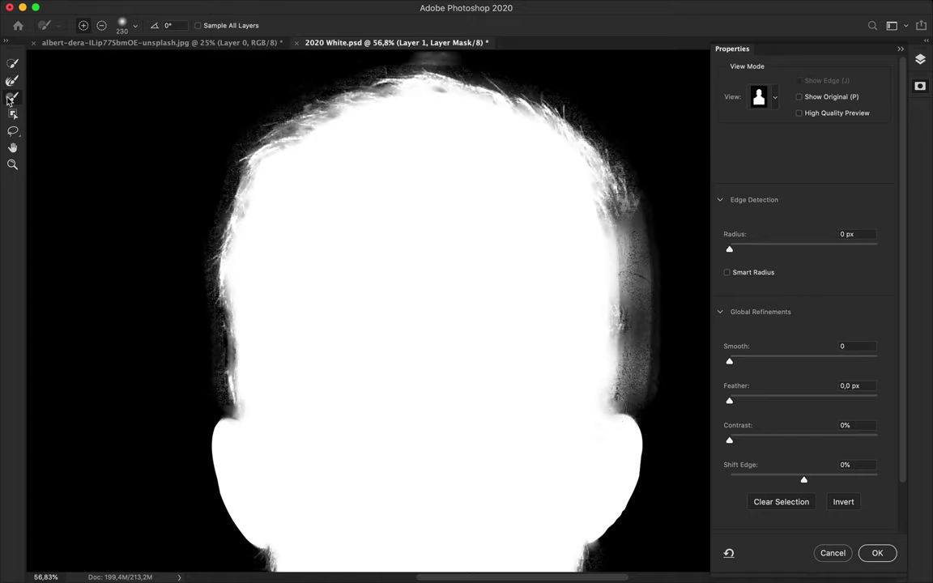
# - Paint in the solid hair above the right ear and erase the haze beside it with a size 230 brush, and apply the result
pyautogui.moveTo(631, 183); pyautogui.dragTo(641, 368)
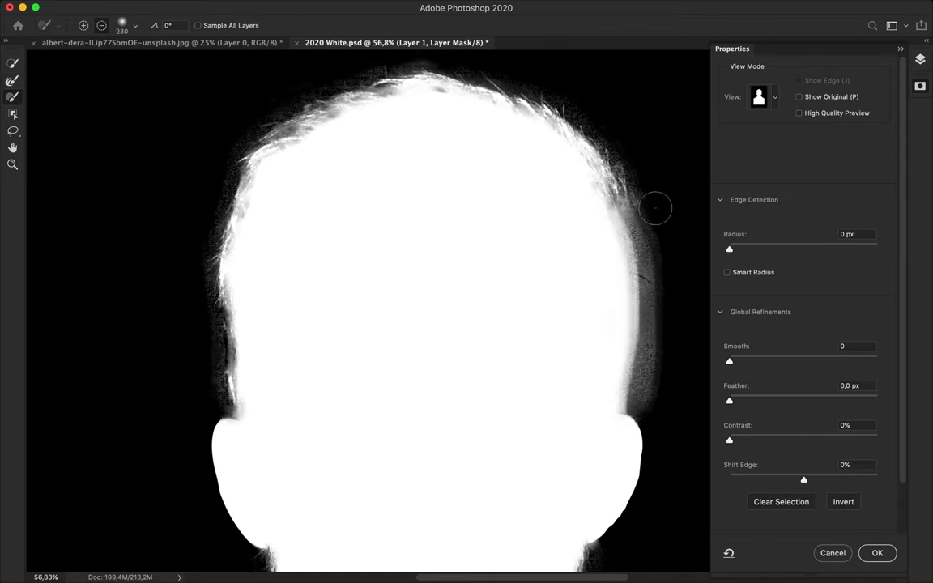
pyautogui.moveTo(655, 207); pyautogui.dragTo(659, 313)
pyautogui.scroll(-5, 662, 288)
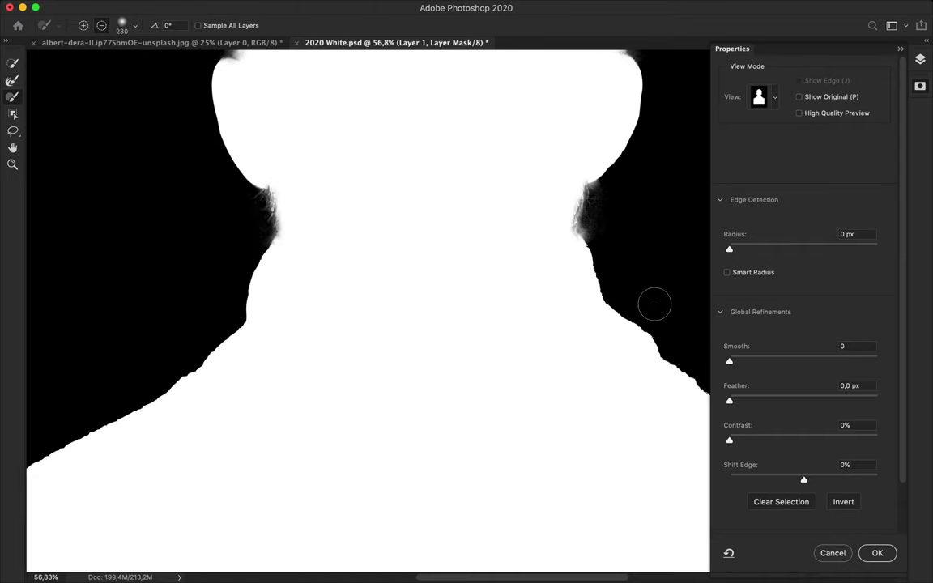
pyautogui.click(874, 550)
# - Refine the mask edge along the neck and sweater collar on the portrait's left side with a size 150 Refine Edge brush
pyautogui.scroll(5, 356, 208)
pyautogui.hscroll(-3, 357, 208)
pyautogui.press('super+alt+r')
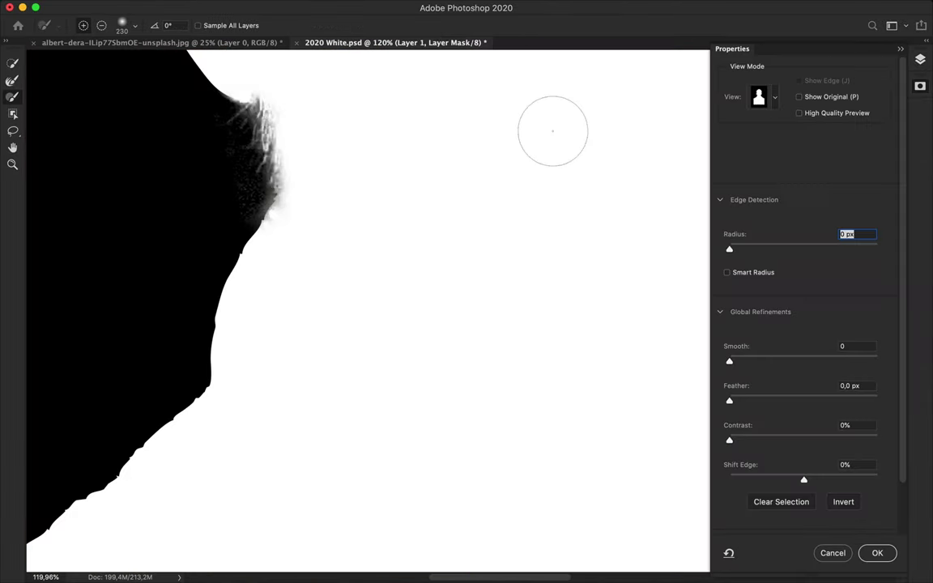
pyautogui.moveTo(238, 219)
pyautogui.mouseDown()
pyautogui.moveTo(197, 310)
pyautogui.moveTo(96, 455)
pyautogui.moveTo(162, 401)
pyautogui.mouseUp()
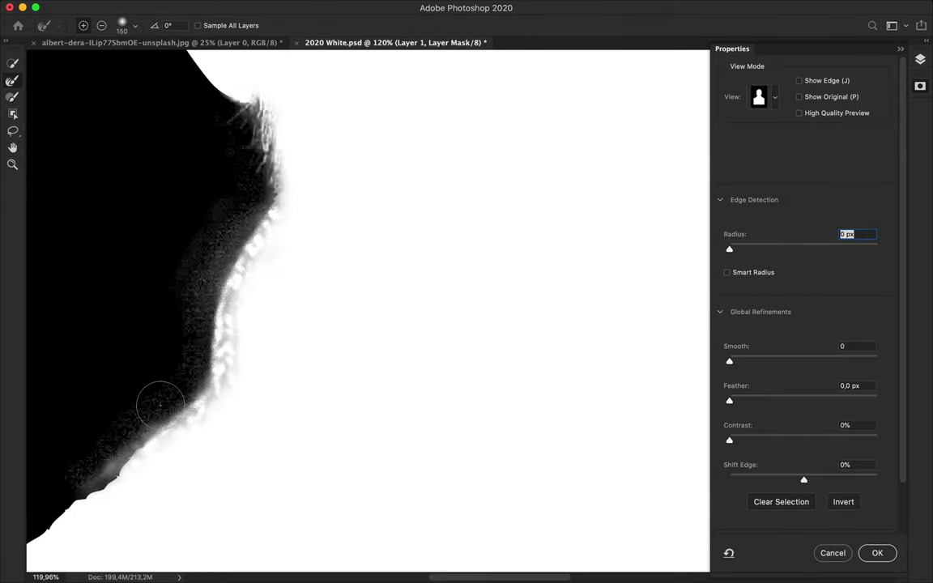
pyautogui.click(887, 553)
pyautogui.scroll(5, 498, 308)
pyautogui.press('v')
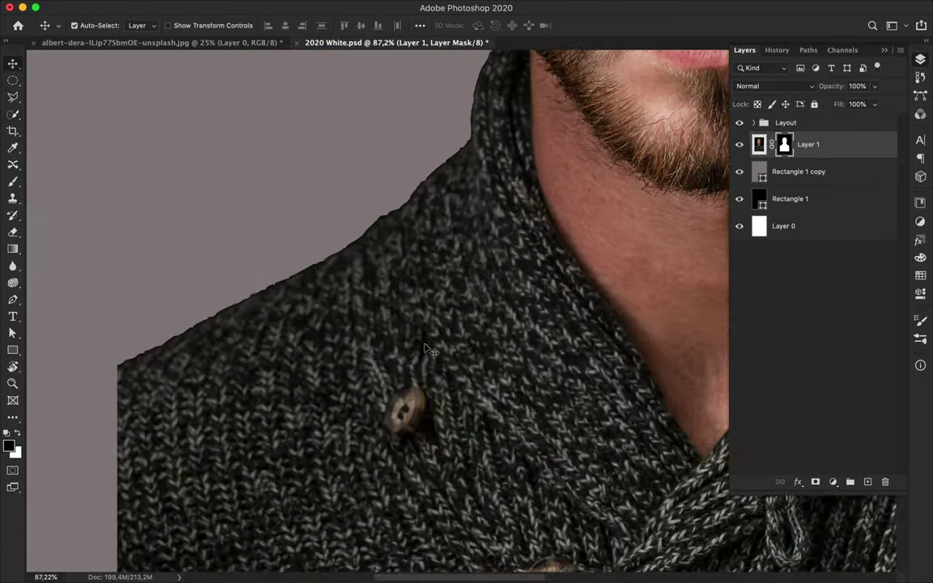
# - Delete the grey Rectangle 1 copy backdrop layer behind the portrait
pyautogui.scroll(-3, 421, 364)
pyautogui.click(824, 171)
pyautogui.press('Delete')
# - Set up the Gradient tool with a black-to-transparent gradient in the Gradient Editor
pyautogui.scroll(-5, 419, 328)
pyautogui.scroll(-5, 420, 331)
pyautogui.press('g')
pyautogui.click(101, 23)
pyautogui.click(277, 210)
pyautogui.click(126, 360)
pyautogui.doubleClick(408, 360)
pyautogui.click(629, 85)
pyautogui.press('Return')
pyautogui.hotkey('alt', ']')
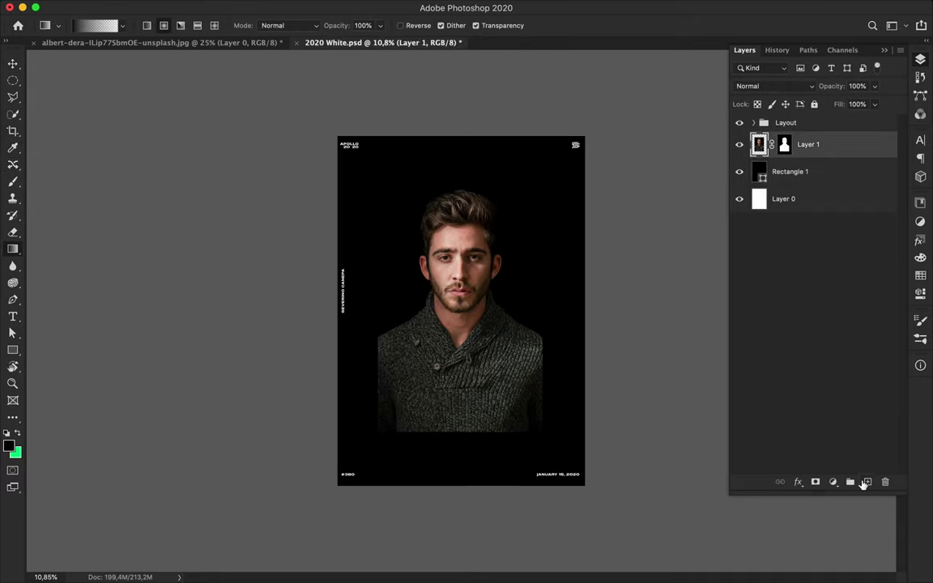
# - Draw the black gradient over the bottom of the sweater on a new layer and adjust its height with Free Transform
pyautogui.moveTo(468, 484); pyautogui.dragTo(468, 485)
pyautogui.hotkey('ctrl', 't')
pyautogui.moveTo(463, 313); pyautogui.dragTo(458, 336)
pyautogui.scroll(3, 463, 244)
# - Warp the Layer 2 gradient into a dome, arching its upper edge and bulging both sides outward
pyautogui.rightClick(441, 340)
pyautogui.click(465, 426)
pyautogui.moveTo(383, 335); pyautogui.dragTo(333, 214)
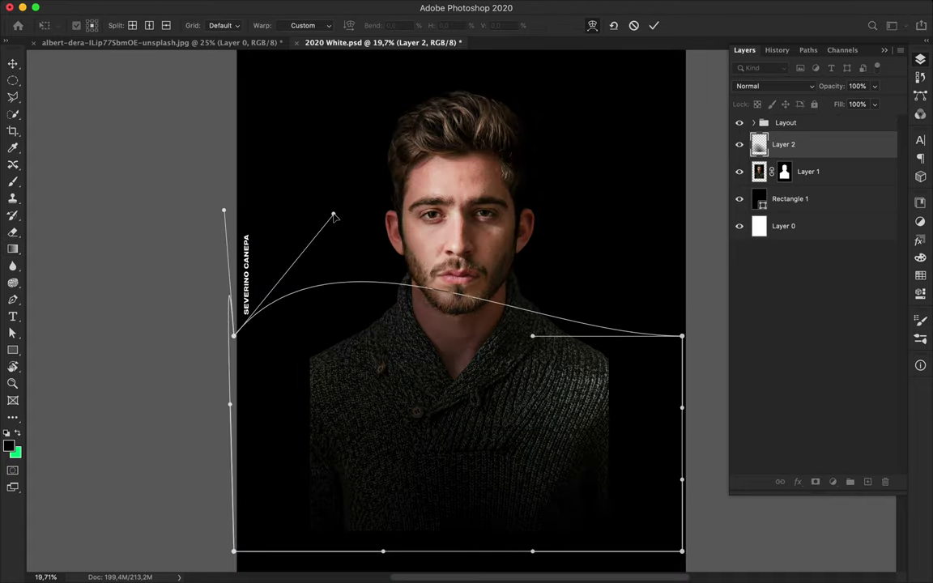
pyautogui.moveTo(532, 335); pyautogui.dragTo(638, 161)
pyautogui.moveTo(303, 192); pyautogui.dragTo(241, 145)
pyautogui.moveTo(230, 403); pyautogui.dragTo(206, 440)
pyautogui.moveTo(682, 407); pyautogui.dragTo(713, 448)
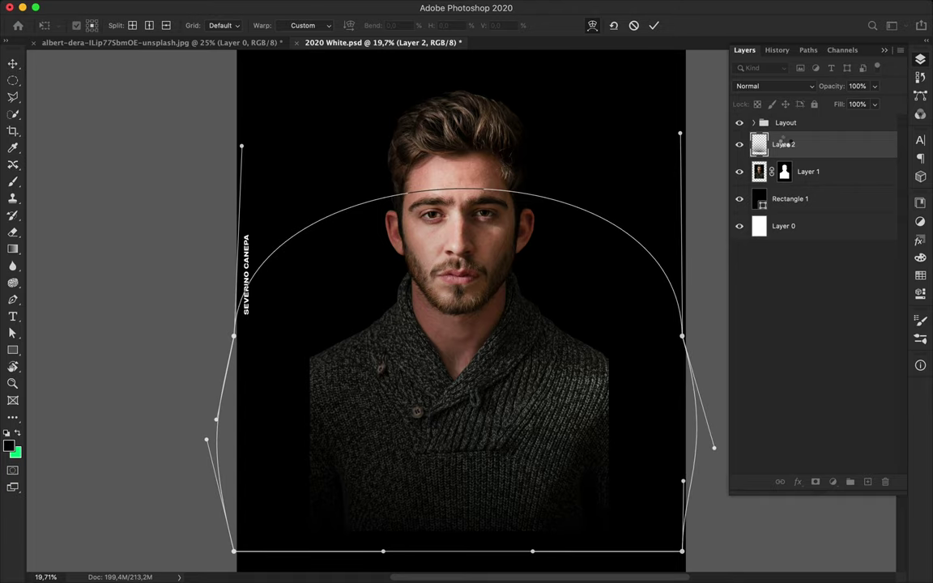
pyautogui.press('Return')
pyautogui.press('v')
# - Add another layer with linear black gradients that fade the sweater's side edges into the background
pyautogui.scroll(4, 528, 441)
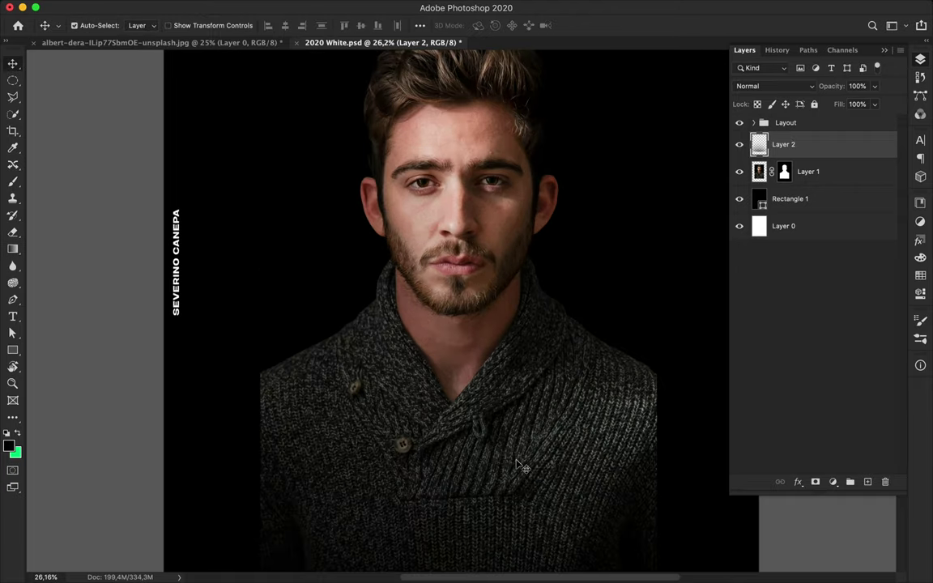
pyautogui.scroll(-4, 458, 435)
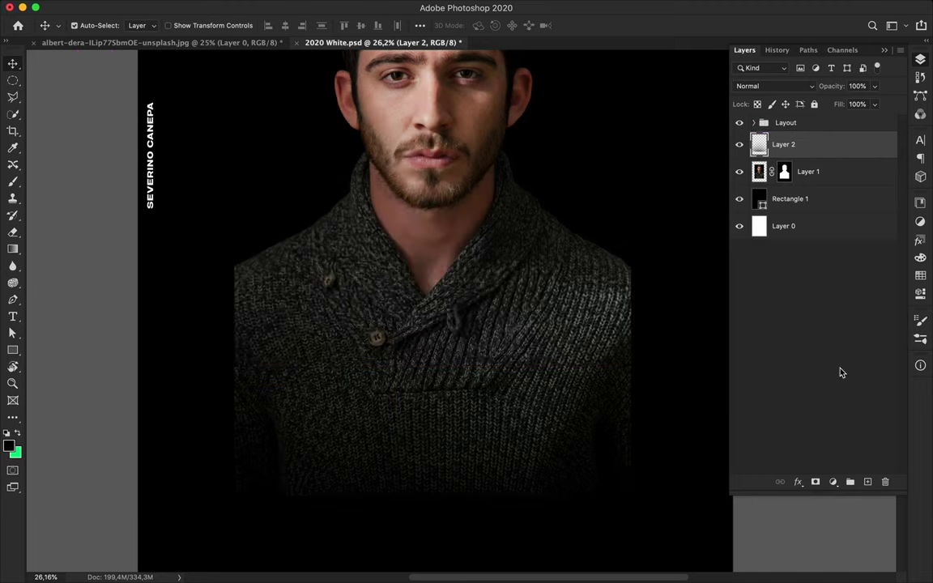
pyautogui.hotkey('ctrl', 'shift', 'alt', 'n')
pyautogui.press('g')
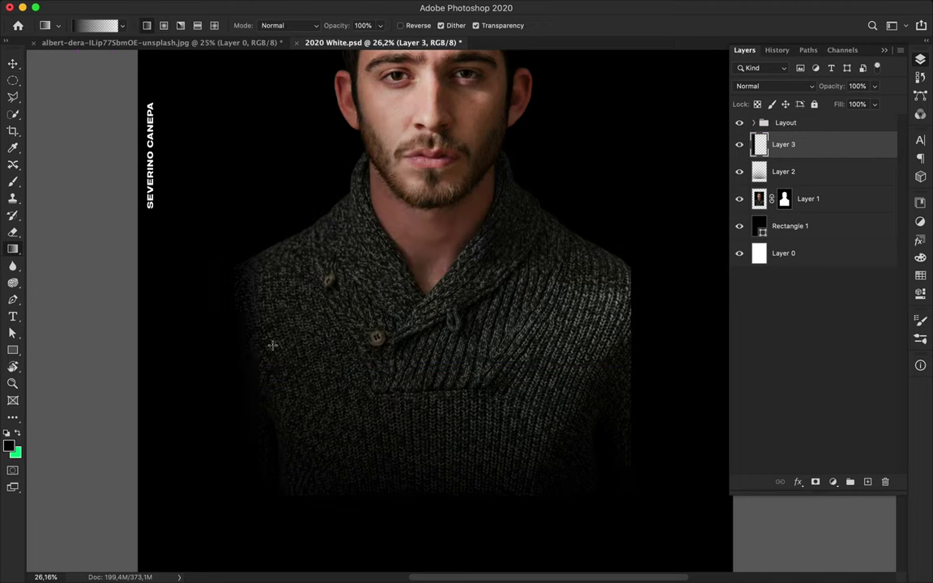
pyautogui.scroll(-3, 461, 309)
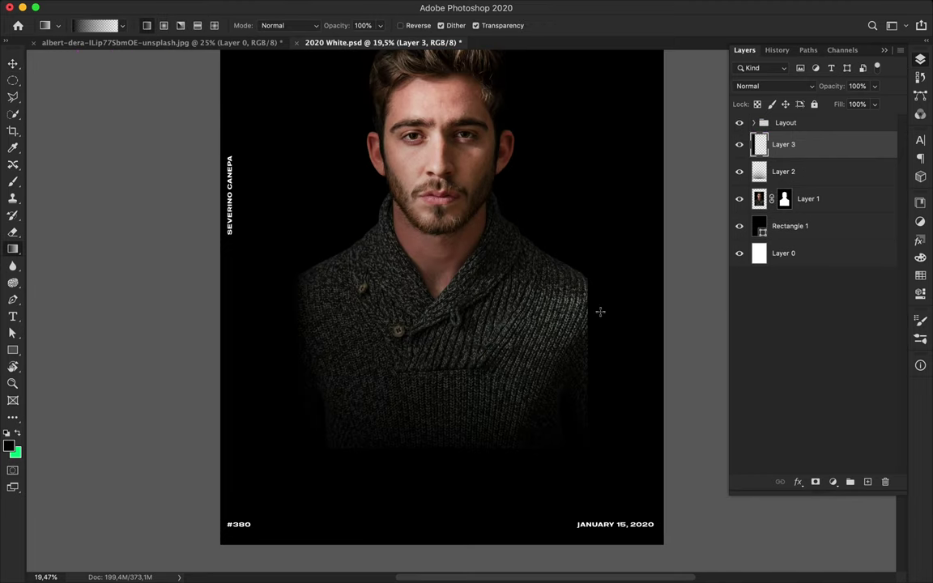
# - Clip the gradient layers, Layer 2 and Layer 3, to the portrait in Layer 1
pyautogui.keyDown('shift'); pyautogui.click(791, 171); pyautogui.keyUp('shift')
pyautogui.hotkey('ctrl', 'alt', 'g')
pyautogui.press('v')
pyautogui.scroll(-2, 561, 243)
pyautogui.click(561, 198)
# - Duplicate the Layer 1 portrait with its mask and hide the original layer
pyautogui.scroll(5, 562, 197)
pyautogui.click(835, 202)
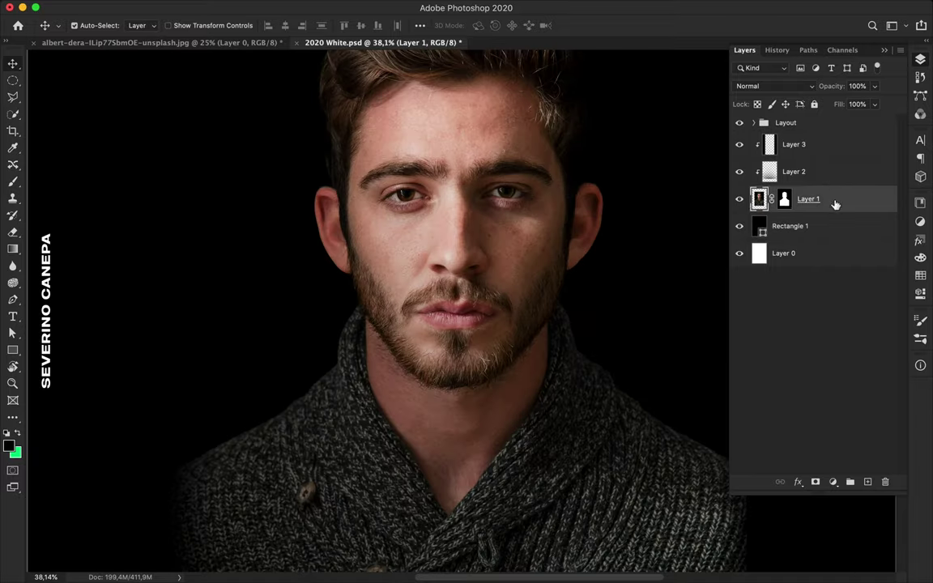
pyautogui.hotkey('ctrl', 'j')
pyautogui.click(739, 226)
pyautogui.hotkey('alt', ']')
pyautogui.scroll(-3, 696, 181)
pyautogui.scroll(2, 457, 318)
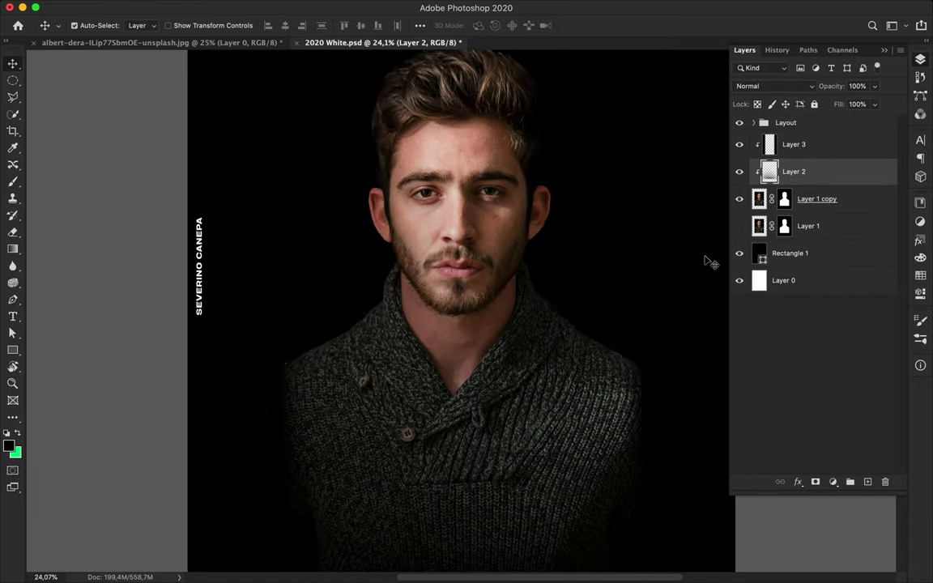
# - Apply the layer mask of Layer 1 copy permanently to its pixels
pyautogui.click(759, 198)
pyautogui.moveTo(785, 204); pyautogui.dragTo(885, 481)
pyautogui.click(564, 200)
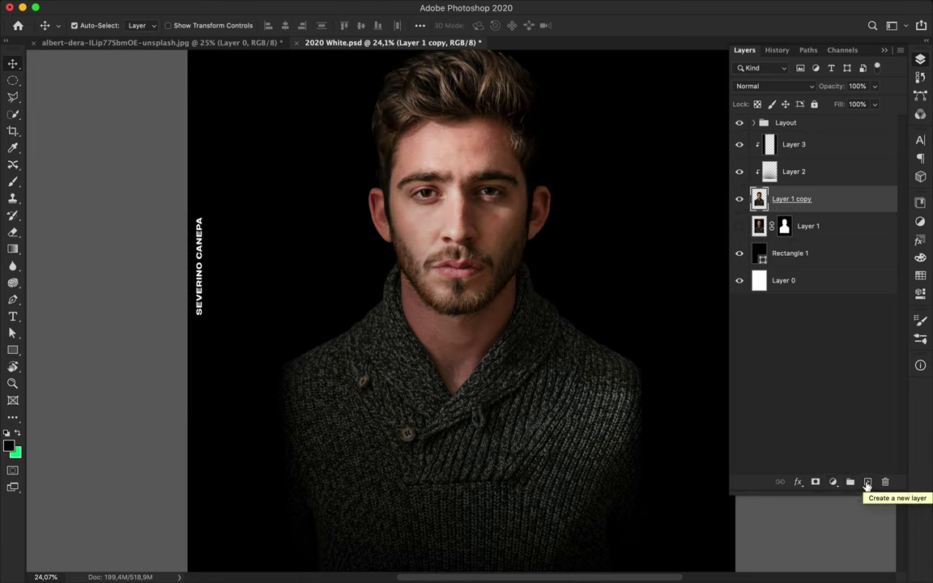
# - Add a clipped Levels adjustment above the portrait, with the black input at 16 and a lowered white input
pyautogui.click(832, 482)
pyautogui.moveTo(733, 329); pyautogui.dragTo(742, 334)
pyautogui.moveTo(891, 329); pyautogui.dragTo(874, 331)
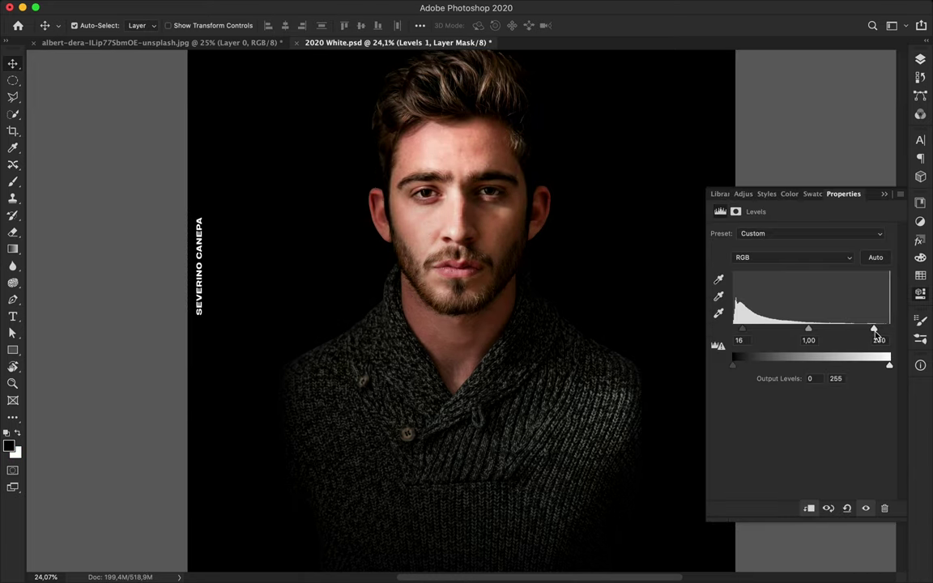
# - Start a Selective Color adjustment on Layer 1 copy and set Reds to Cyan +25, Magenta -7 and Yellow -21
pyautogui.click(842, 224)
pyautogui.click(162, 7)
pyautogui.moveTo(177, 45)
pyautogui.click(324, 241)
pyautogui.moveTo(670, 143); pyautogui.dragTo(761, 140)
pyautogui.moveTo(701, 168); pyautogui.dragTo(733, 169)
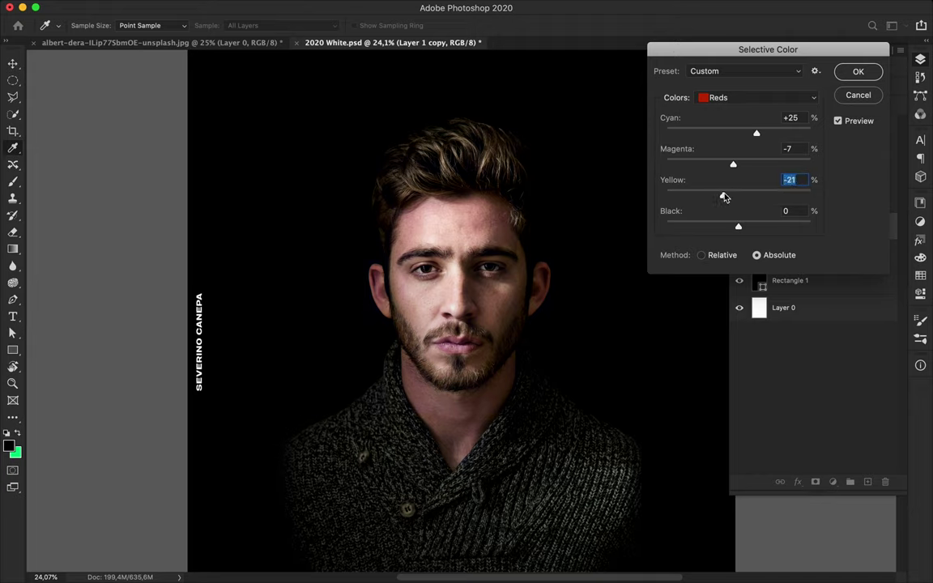
pyautogui.moveTo(737, 226)
pyautogui.mouseDown()
pyautogui.moveTo(884, 229)
pyautogui.moveTo(739, 227)
pyautogui.mouseUp()
# - Set the Yellows in Selective Color to Cyan +8 and Magenta +5
pyautogui.click(752, 98)
pyautogui.click(755, 109)
pyautogui.moveTo(738, 134); pyautogui.dragTo(741, 166)
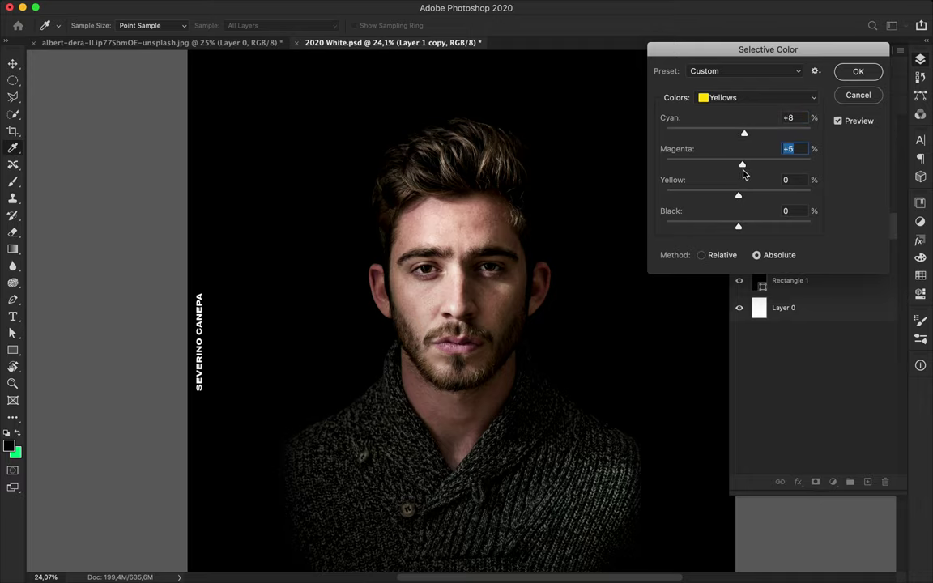
pyautogui.moveTo(737, 226); pyautogui.dragTo(854, 234)
# - Set the Magentas to Cyan -100, Magenta -100 and Yellow +3, and apply the Selective Color adjustment
pyautogui.click(782, 103)
pyautogui.click(783, 139)
pyautogui.moveTo(738, 133); pyautogui.dragTo(648, 140)
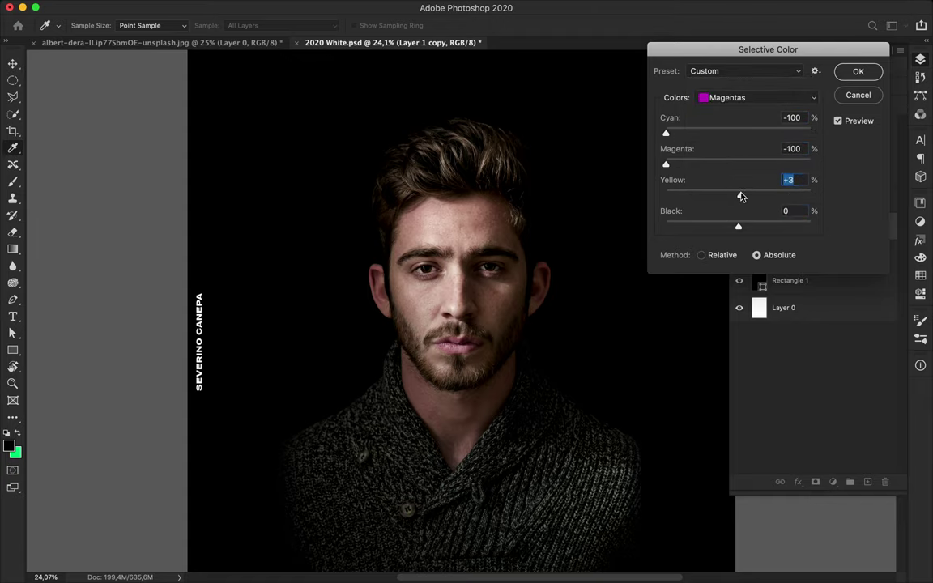
pyautogui.click(757, 97)
pyautogui.press('Escape')
pyautogui.click(857, 71)
pyautogui.press('v')
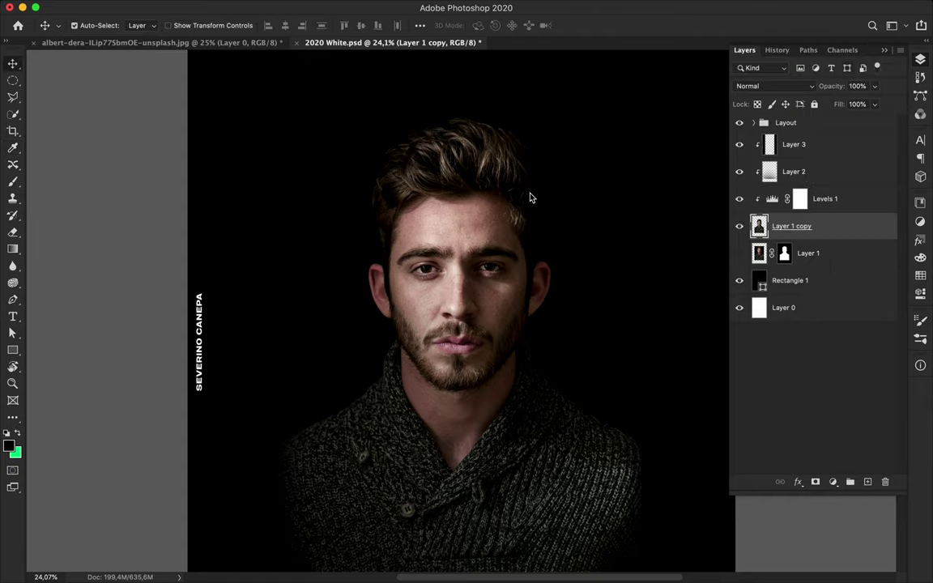
# - Draw a wide white horizontal bar across the poster at the top of the man's head
pyautogui.scroll(1, 500, 231)
pyautogui.scroll(-3, 499, 231)
pyautogui.scroll(3, 502, 226)
pyautogui.scroll(-1, 535, 190)
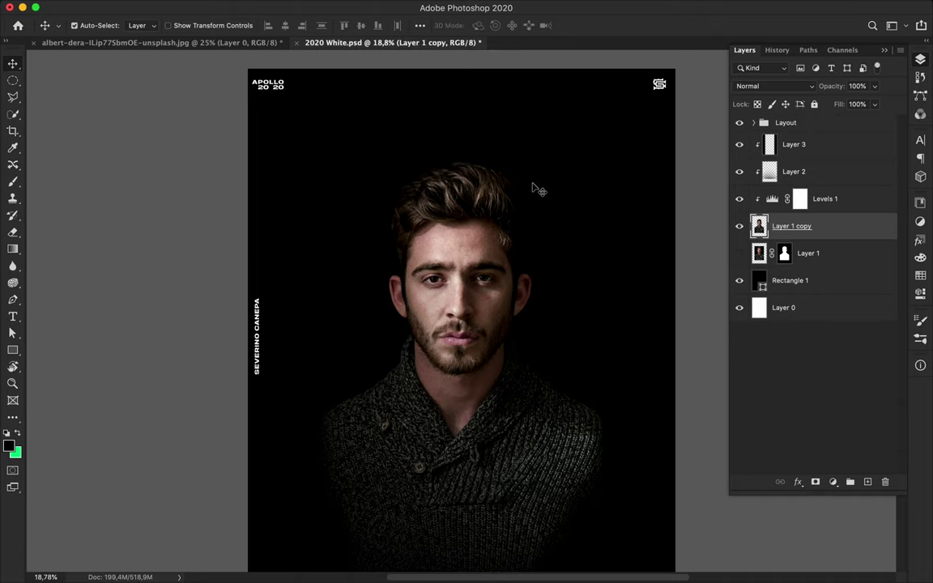
pyautogui.click(142, 25)
pyautogui.click(80, 81)
pyautogui.moveTo(323, 146); pyautogui.dragTo(637, 173)
# - Duplicate the bar four times behind the portrait, stacking horizontal copies and rotating one into a diagonal
pyautogui.press('v')
pyautogui.moveTo(578, 167); pyautogui.dragTo(524, 145)
pyautogui.scroll(-1, 604, 216)
pyautogui.scroll(-1, 576, 229)
pyautogui.hotkey('ctrl', 't')
pyautogui.press('Return')
pyautogui.scroll(-3, 563, 254)
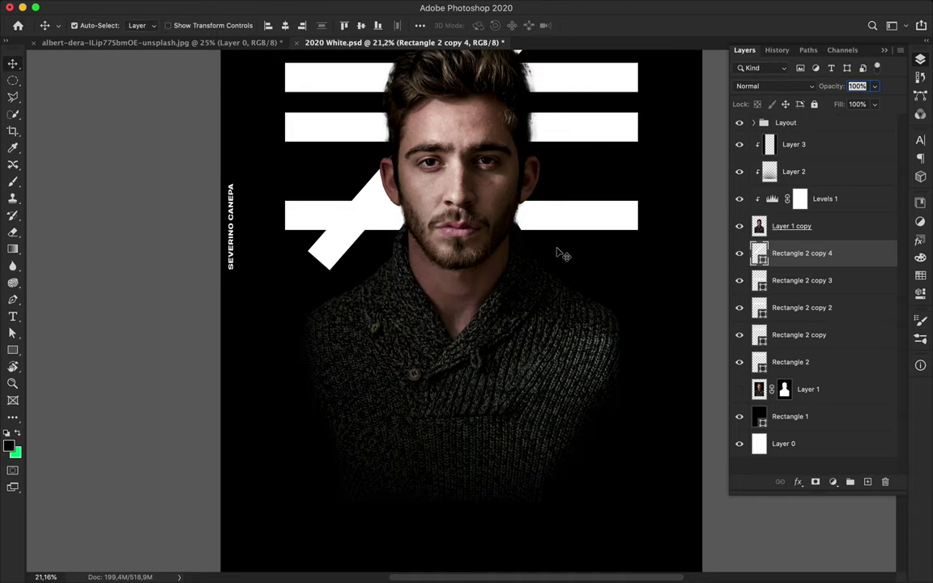
# - Delete the diagonal bar and hide the third horizontal bar from the top, Rectangle 2 copy 2
pyautogui.hotkey('ctrl', '0')
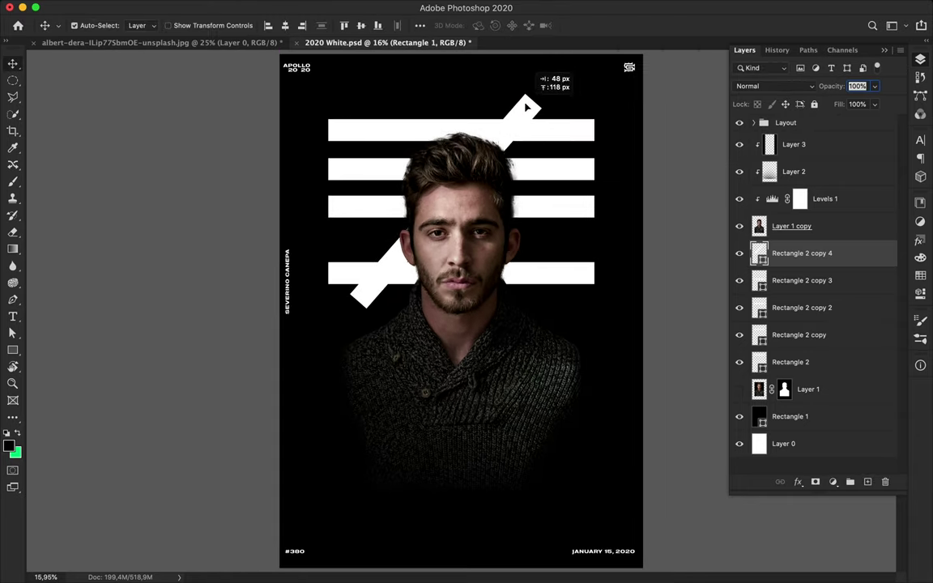
pyautogui.scroll(-1, 503, 166)
pyautogui.keyDown('shift'); pyautogui.click(789, 362); pyautogui.keyUp('shift')
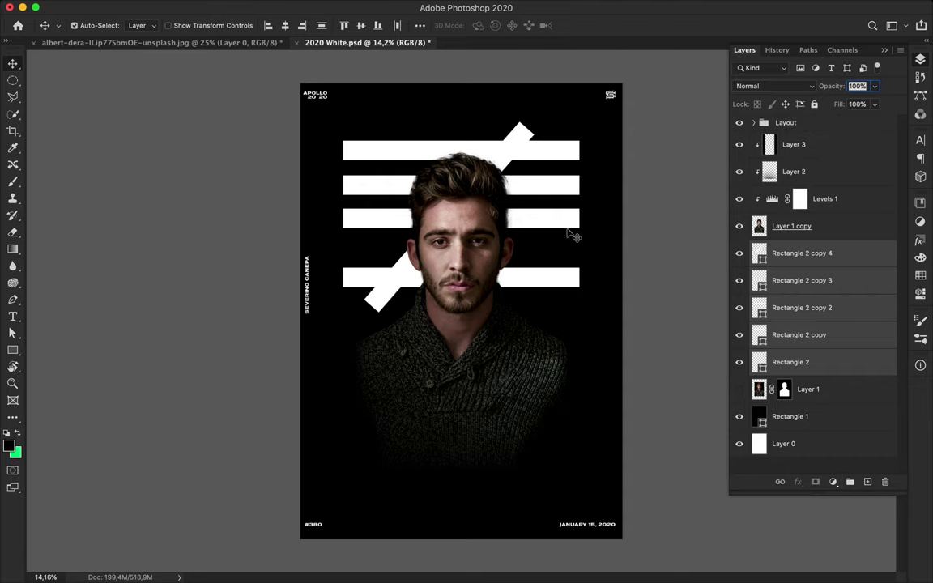
pyautogui.scroll(2, 572, 235)
pyautogui.click(354, 292)
pyautogui.press('Delete')
pyautogui.click(354, 201)
pyautogui.hotkey('ctrl', ',')
# - Select the remaining Rectangle 2 bars and change their fill to mid-grey
pyautogui.click(557, 270)
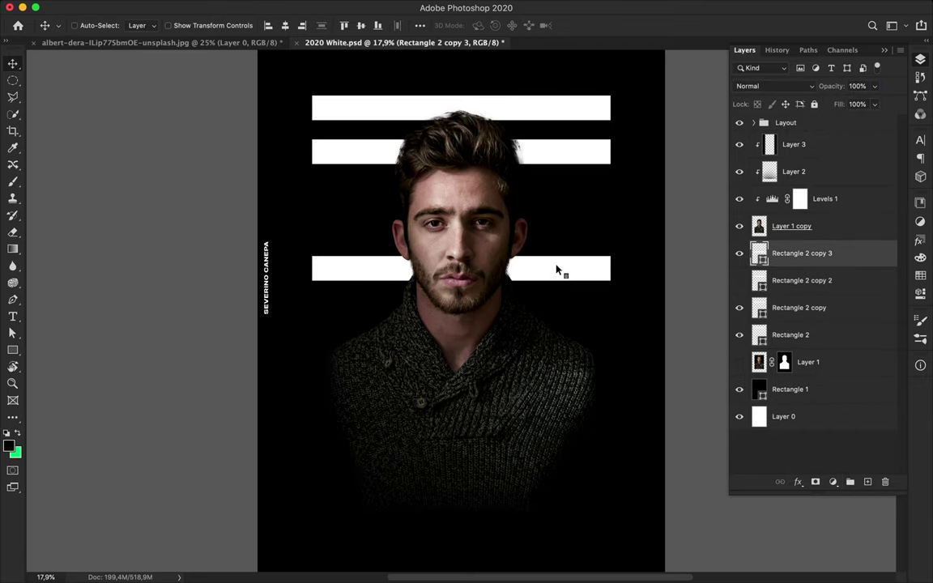
pyautogui.keyDown('shift'); pyautogui.click(806, 335); pyautogui.keyUp('shift')
pyautogui.press('a')
pyautogui.click(193, 25)
pyautogui.click(274, 51)
pyautogui.click(648, 88)
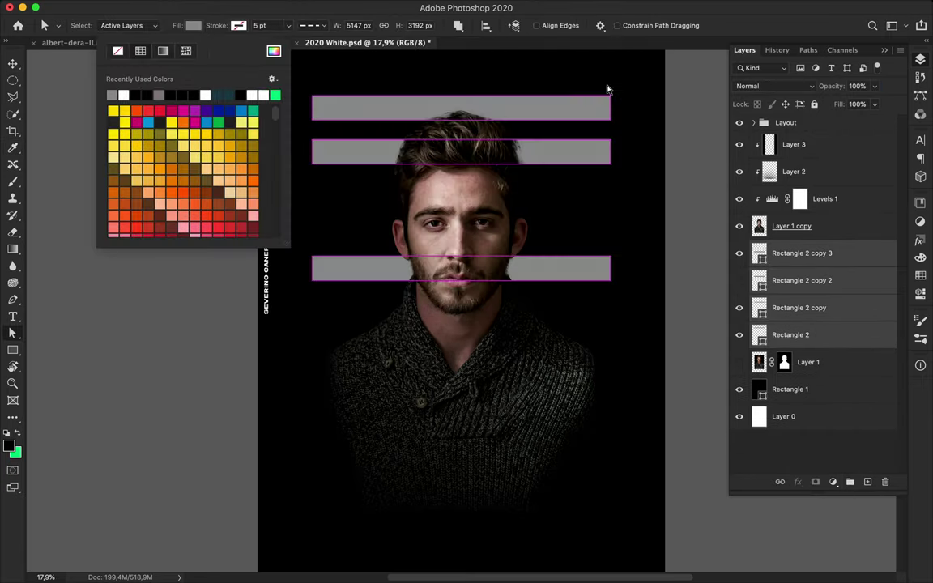
pyautogui.click(608, 89)
# - Delete the second grey bar from the top, Rectangle 2 copy
pyautogui.scroll(2, 594, 197)
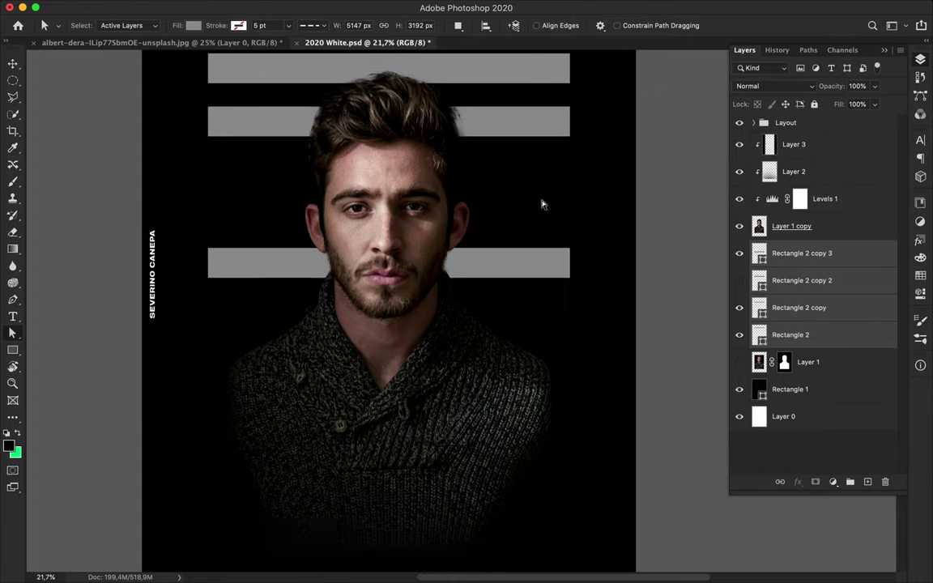
pyautogui.scroll(-2, 543, 204)
pyautogui.press('v')
pyautogui.click(539, 152)
pyautogui.press('Delete')
# - Move the lower bar below the sweater near the poster's bottom and stack its layer above Layer 3
pyautogui.moveTo(500, 275); pyautogui.dragTo(502, 510)
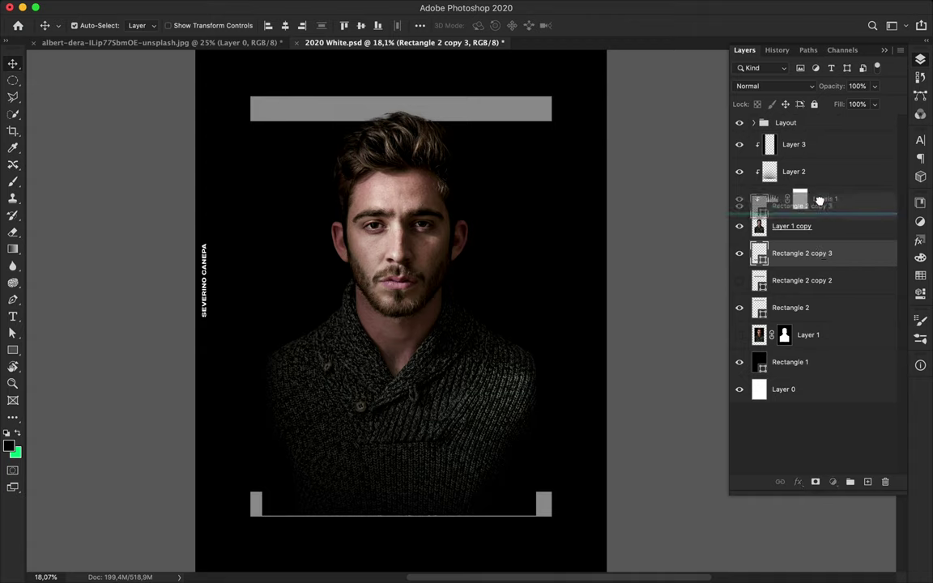
pyautogui.moveTo(819, 210); pyautogui.dragTo(820, 139)
pyautogui.moveTo(494, 514); pyautogui.dragTo(494, 545)
# - Select both visible bars and fill them with the linear black-to-white gradient preset
pyautogui.scroll(-2, 521, 192)
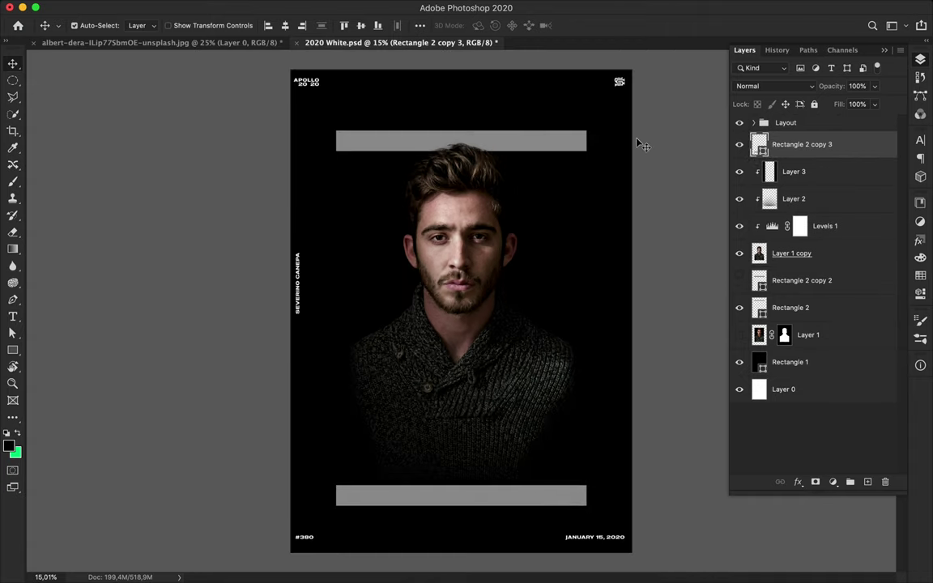
pyautogui.keyDown('shift'); pyautogui.click(567, 139); pyautogui.keyUp('shift')
pyautogui.press('a')
pyautogui.click(194, 25)
pyautogui.click(163, 50)
pyautogui.click(141, 97)
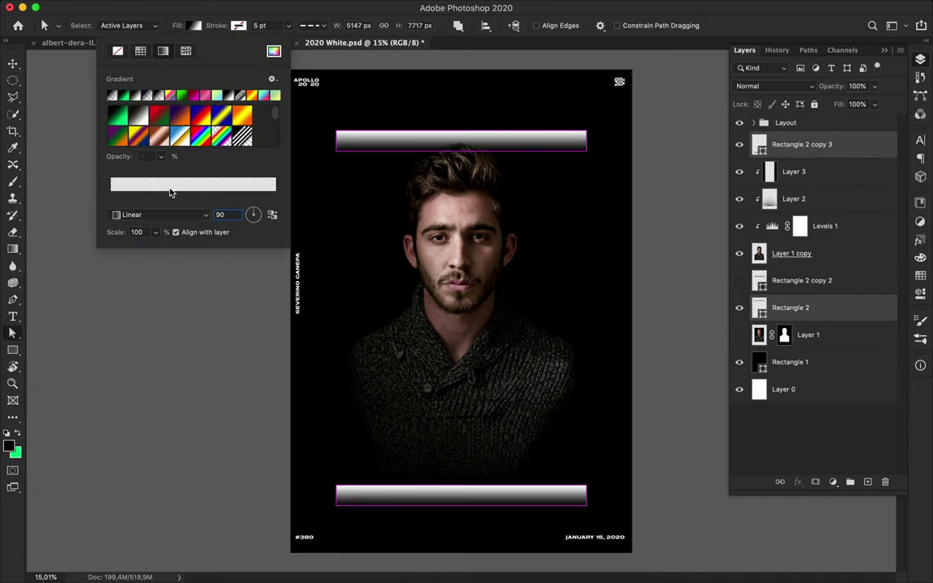
# - Recolor the gradient's color stops so both bars fade from white to light grey
pyautogui.doubleClick(275, 200)
pyautogui.click(616, 87)
pyautogui.doubleClick(110, 200)
pyautogui.moveTo(364, 210); pyautogui.dragTo(340, 118)
pyautogui.press('Return')
pyautogui.click(413, 71)
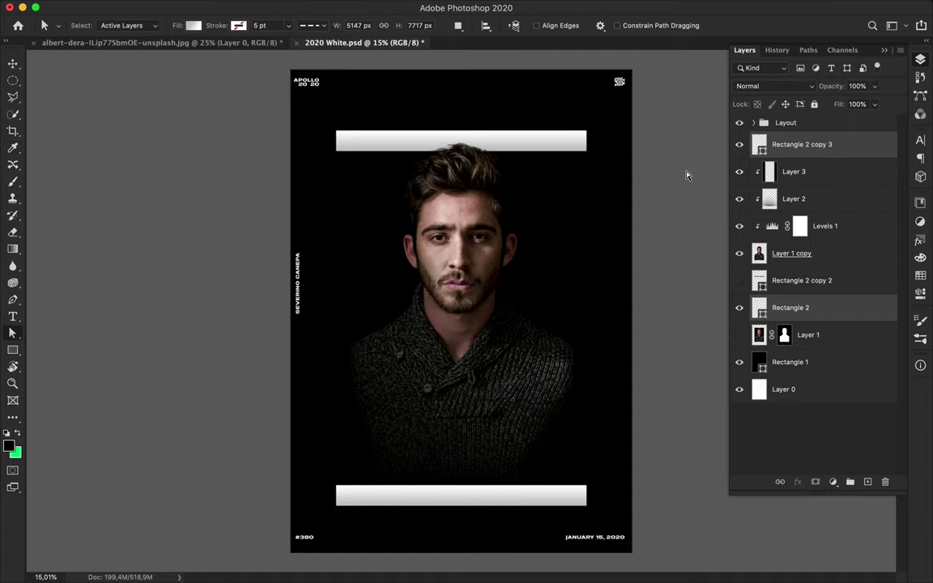
# - Scale down the bar above the man's head with Free Transform, keeping its lower edge in place
pyautogui.press('v')
pyautogui.click(494, 133)
pyautogui.hotkey('ctrl', 't')
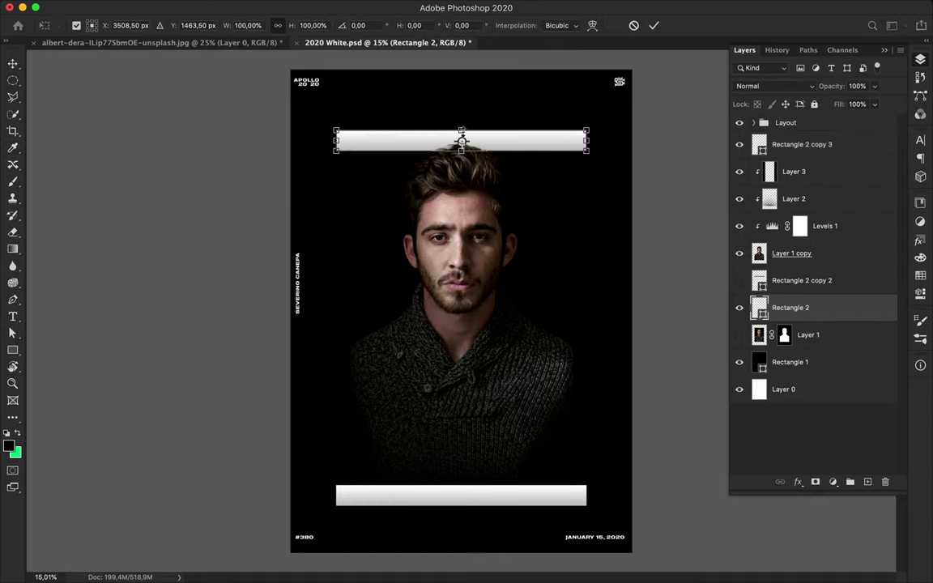
pyautogui.moveTo(461, 130); pyautogui.dragTo(461, 136)
pyautogui.press('Return')
# - Scale up the bar at the poster's bottom so it spans nearly the full poster width
pyautogui.click(518, 496)
pyautogui.hotkey('ctrl', 't')
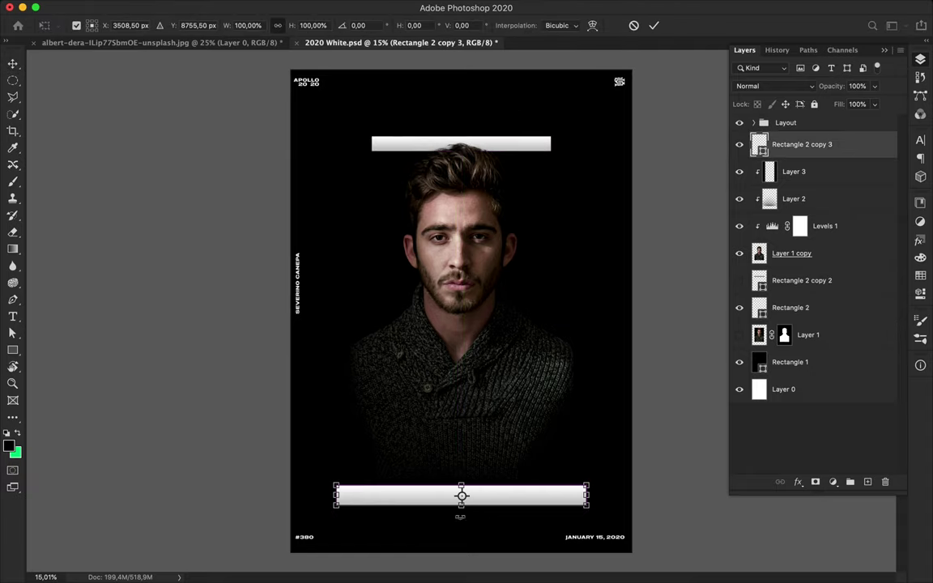
pyautogui.moveTo(458, 493); pyautogui.dragTo(500, 510)
pyautogui.press('Return')
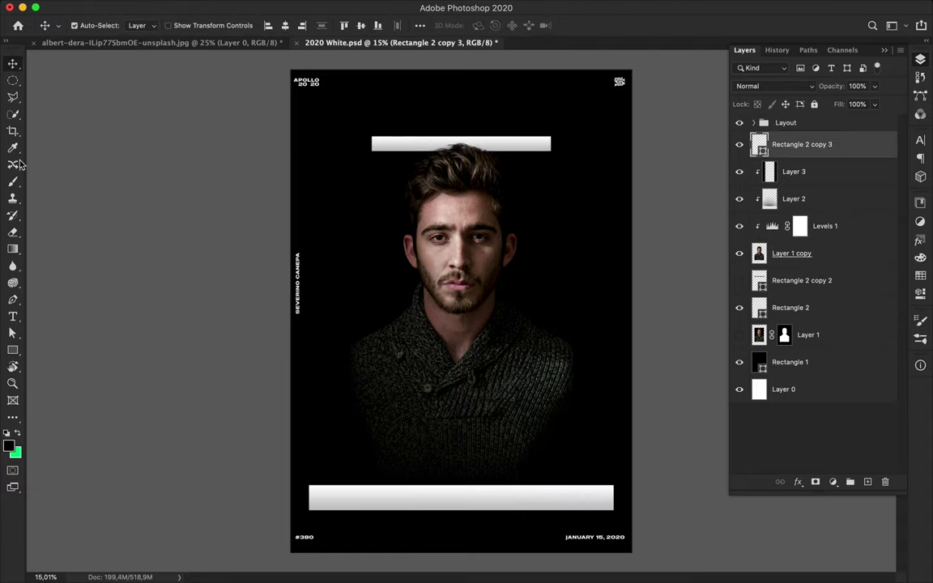
# - Draw a circle of about 8034 by 8034 px from the poster's center with the Ellipse tool
pyautogui.rightClick(13, 350)
pyautogui.click(49, 337)
pyautogui.moveTo(468, 350)
pyautogui.mouseDown()
pyautogui.moveTo(531, 462)
pyautogui.moveTo(663, 545)
pyautogui.mouseUp()
# - Remove the circle's fill and give it a solid-line gradient stroke 25 pt wide
pyautogui.click(193, 25)
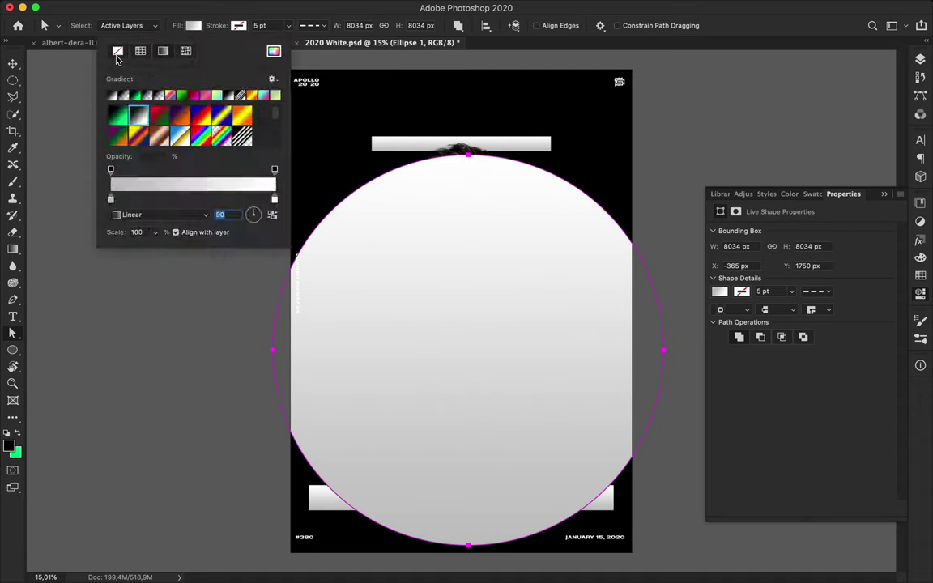
pyautogui.click(118, 51)
pyautogui.click(238, 25)
pyautogui.click(208, 48)
pyautogui.click(311, 25)
pyautogui.click(315, 72)
pyautogui.click(257, 25)
pyautogui.write('25')
pyautogui.press('Return')
# - Move the ring lower on the poster and place the Ellipse 1 layer directly beneath the Layer 1 copy portrait
pyautogui.press('v')
pyautogui.moveTo(580, 188); pyautogui.dragTo(584, 250)
pyautogui.click(919, 59)
pyautogui.moveTo(781, 144); pyautogui.dragTo(820, 290)
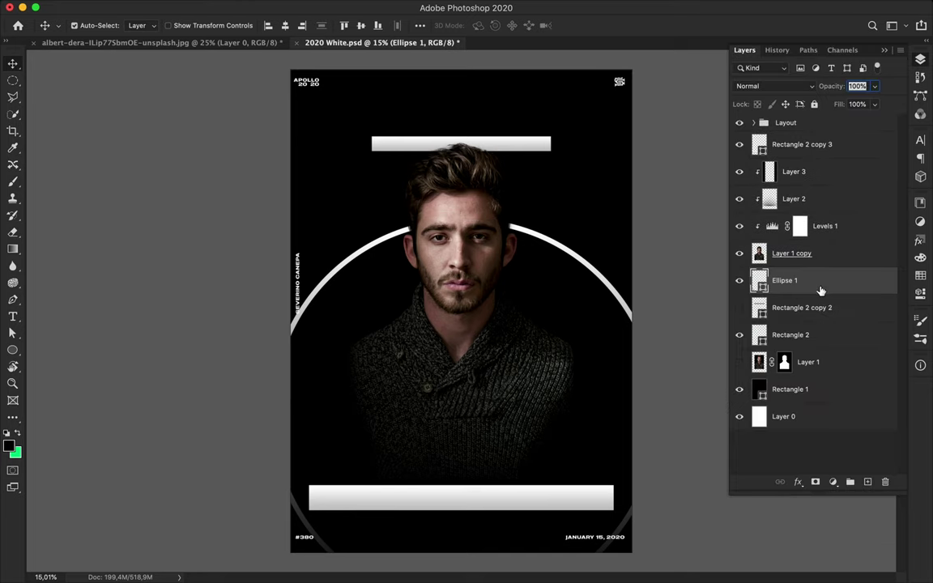
# - Raise the ring on the poster until its top reaches the man's hair, and thicken its gradient stroke
pyautogui.hotkey('shift', 'Up')
pyautogui.hotkey('shift', 'Up')
pyautogui.hotkey('shift', 'Up')
pyautogui.hotkey('shift', 'Up')
pyautogui.hotkey('shift', 'Up')
pyautogui.hotkey('shift', 'Up')
pyautogui.hotkey('shift', 'Up')
pyautogui.hotkey('shift', 'Up')
pyautogui.hotkey('shift', 'Up')
pyautogui.hotkey('shift', 'Up')
pyautogui.hotkey('shift', 'Up')
pyautogui.hotkey('shift', 'Up')
pyautogui.hotkey('shift', 'Up')
pyautogui.hotkey('shift', 'Up')
pyautogui.hotkey('shift', 'Up')
pyautogui.hotkey('shift', 'Up')
pyautogui.hotkey('shift', 'Up')
pyautogui.hotkey('shift', 'Up')
pyautogui.hotkey('shift', 'Up')
pyautogui.hotkey('shift', 'Up')
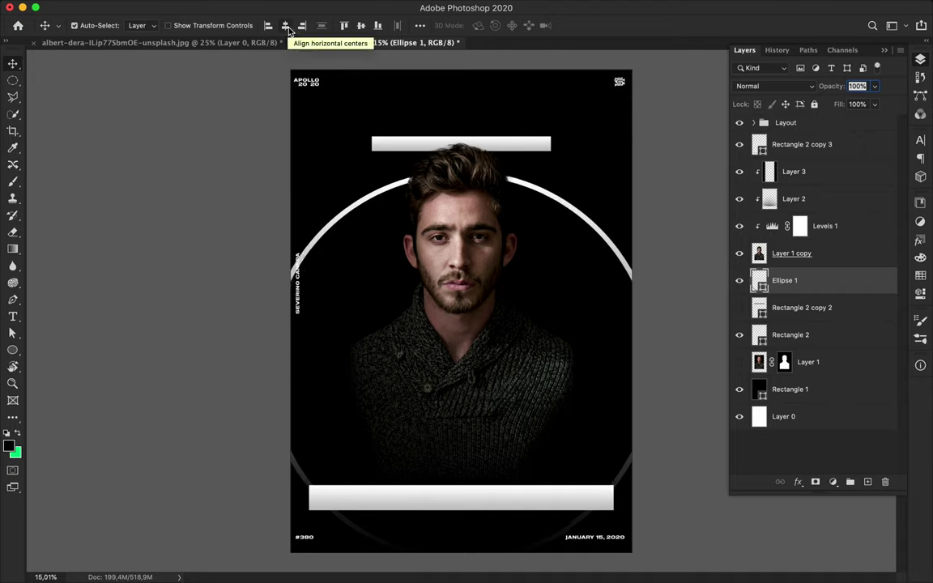
pyautogui.press('a')
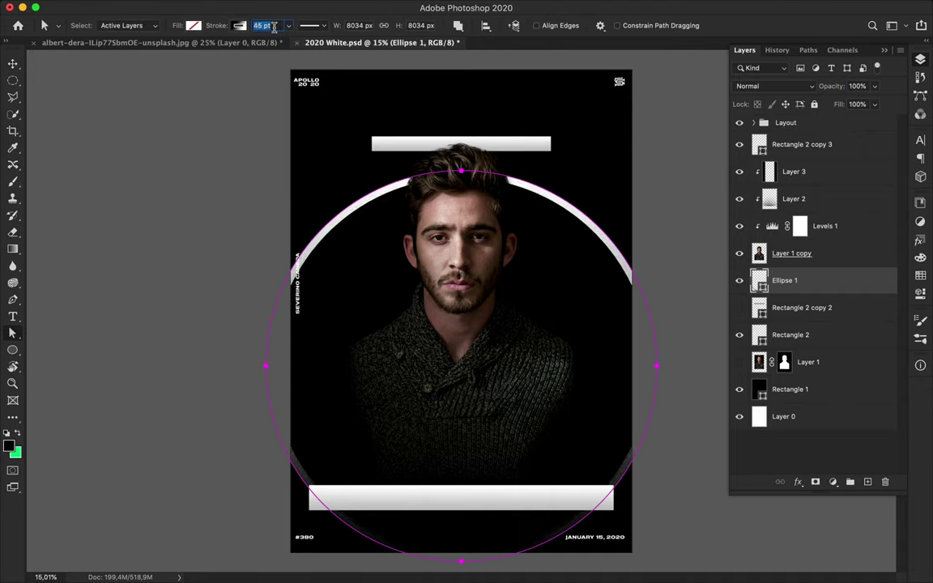
pyautogui.press('v')
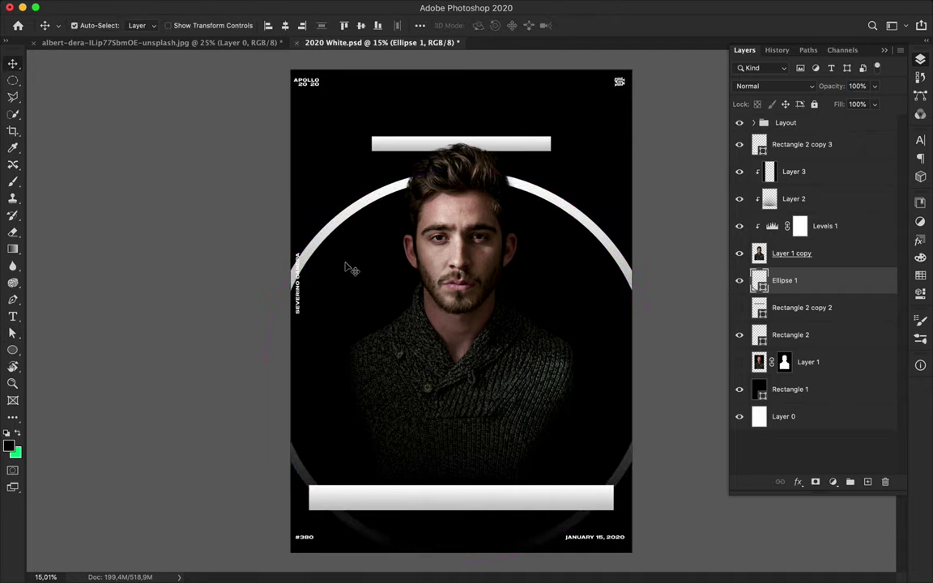
# - Move the vertical name text lower along the poster's left edge and group the portrait with its clipped layers as Subject
pyautogui.click(307, 306)
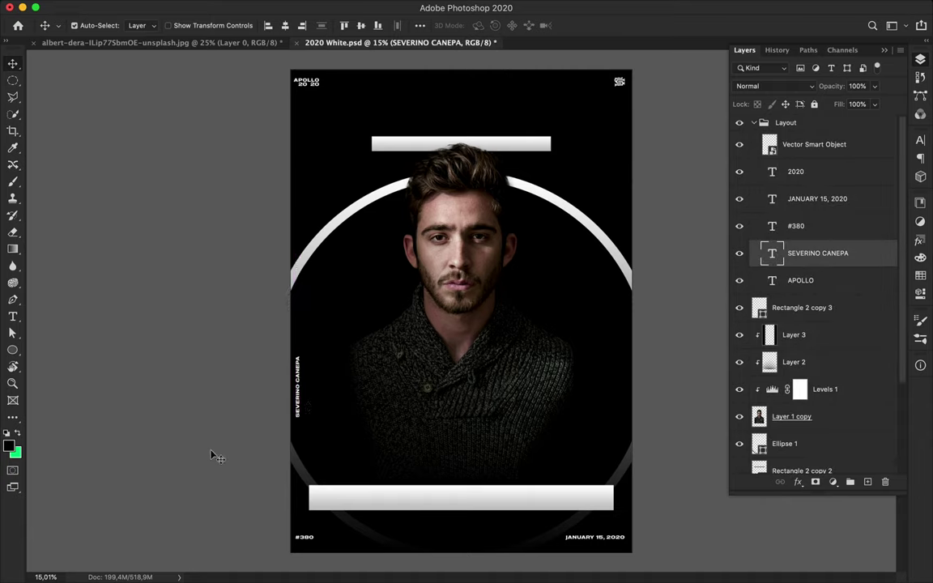
pyautogui.keyDown('super'); pyautogui.click(458, 321); pyautogui.keyUp('super')
pyautogui.moveTo(582, 251); pyautogui.dragTo(344, 73)
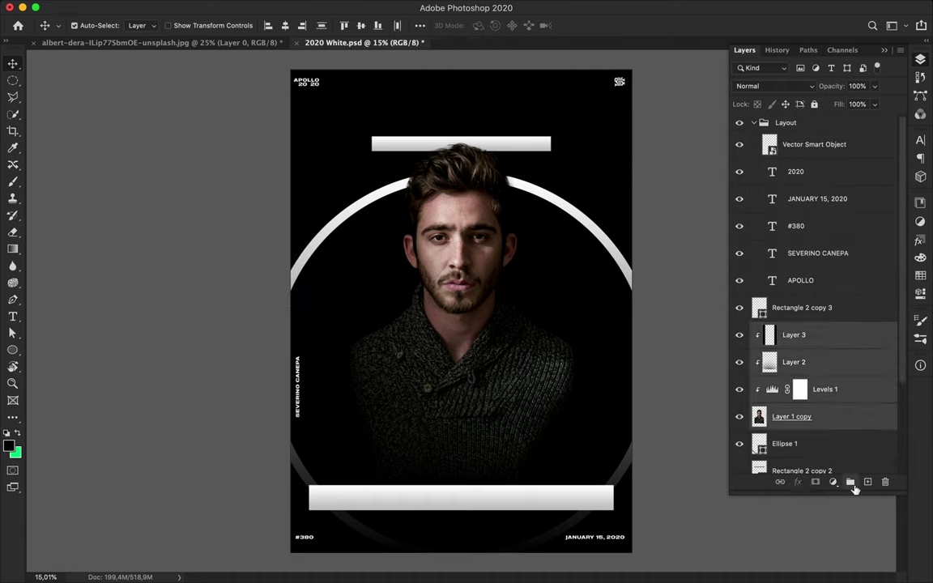
pyautogui.click(852, 484)
# - Scale the Ellipse 1 ring up to about 9091 by 9091 px with Free Transform, lowering it behind the portrait
pyautogui.press('super+t')
pyautogui.press('Escape')
pyautogui.hotkey('alt', '[')
pyautogui.press('super+minus')
pyautogui.press('super+t')
pyautogui.press('super+minus')
pyautogui.moveTo(461, 464); pyautogui.dragTo(463, 499)
pyautogui.press('Return')
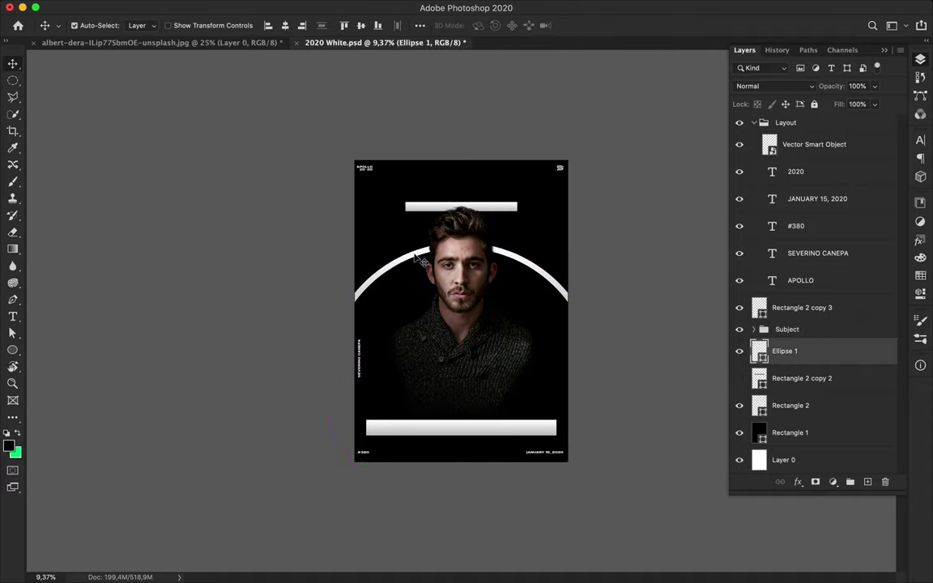
# - Set the Ellipse 1 ring's stroke width to 55 pt
pyautogui.press('a')
pyautogui.click(285, 25)
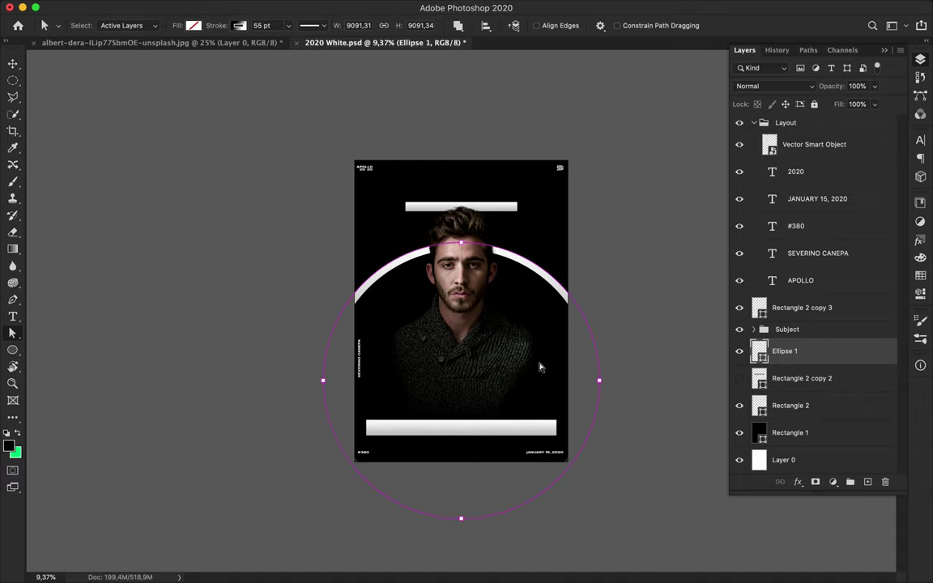
pyautogui.click(620, 316)
pyautogui.press('v')
pyautogui.press('super+plus')
pyautogui.press('super+plus')
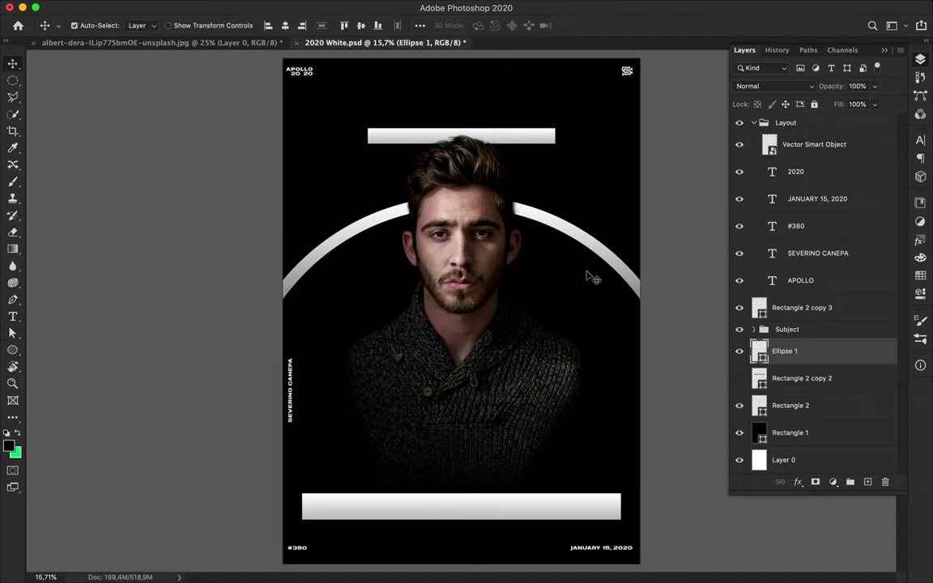
# - Draw a straight vertical line with the Pen tool left of the portrait, stroked at 2 pt without fill
pyautogui.press('p')
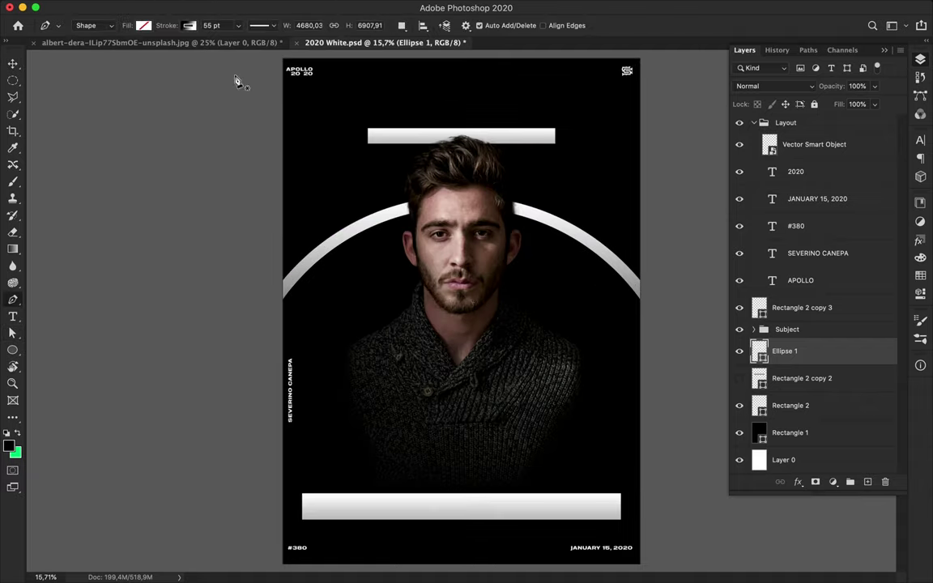
pyautogui.click(323, 151)
pyautogui.click(323, 328)
pyautogui.press('a')
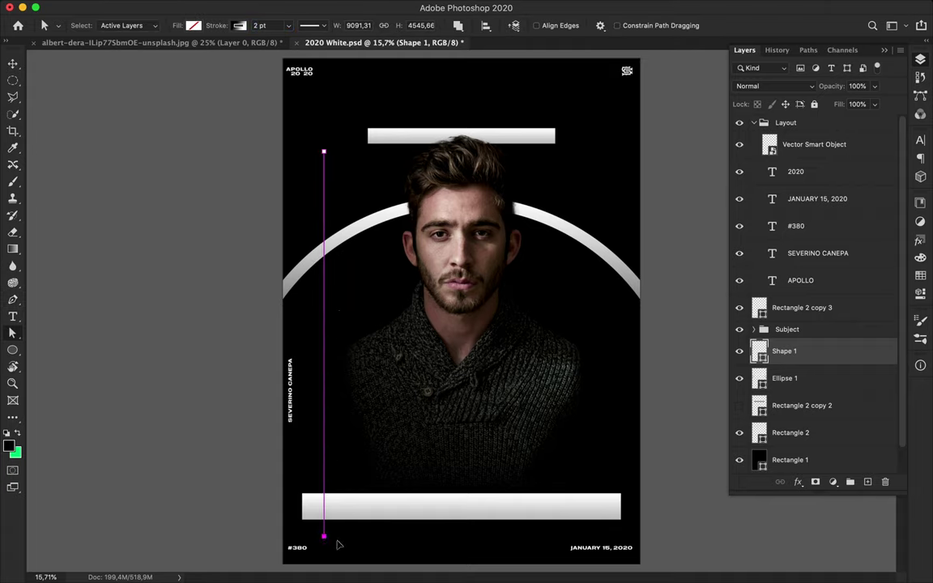
pyautogui.press('v')
pyautogui.click(330, 351)
# - Change the vertical line's stroke from gradient to solid white
pyautogui.press('a')
pyautogui.scroll(-1, 807, 435)
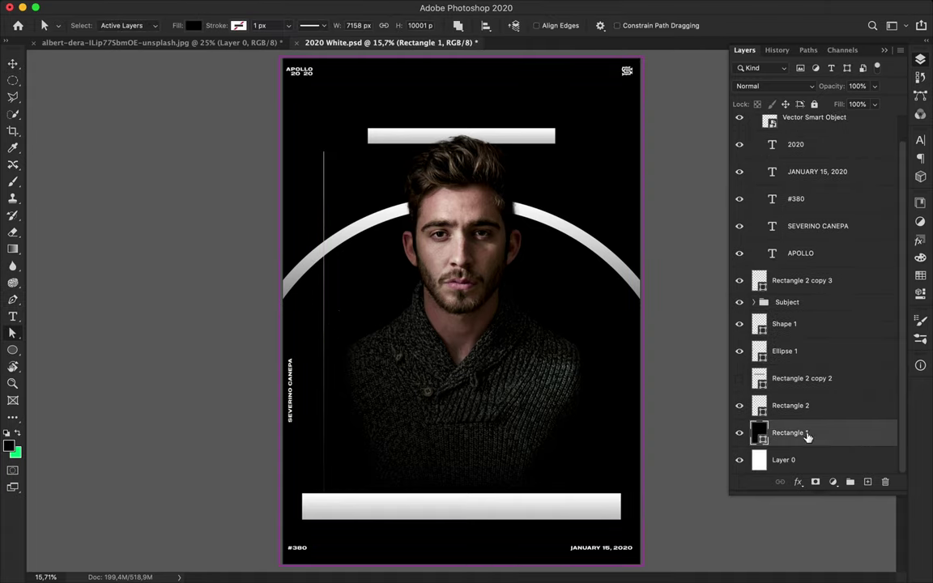
pyautogui.click(325, 291)
pyautogui.click(238, 25)
pyautogui.click(154, 83)
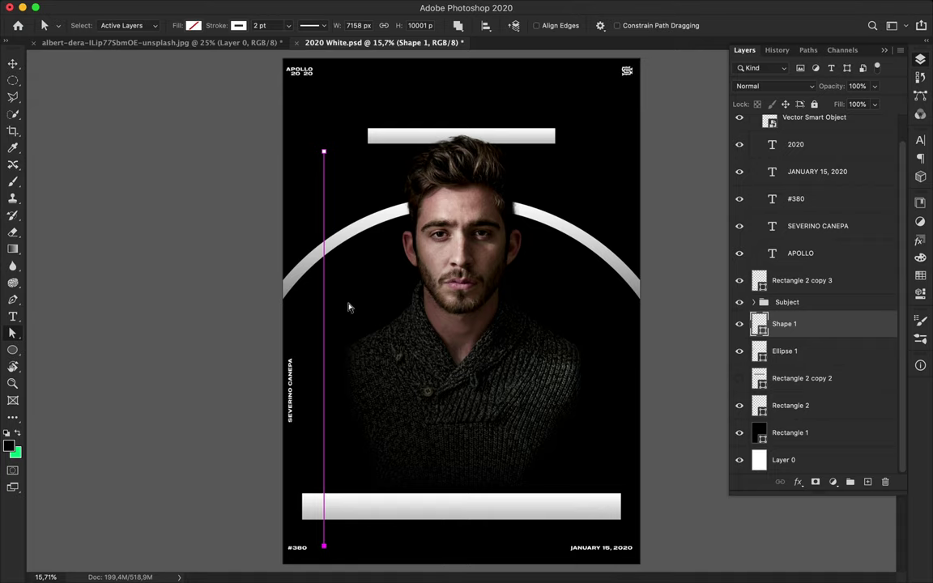
# - Rename the vertical line's layer as Line and put it in a group named Lines
pyautogui.press('v')
pyautogui.doubleClick(784, 324)
pyautogui.write('Line')
pyautogui.press('Return')
pyautogui.hotkey('ctrl', 'g')
pyautogui.doubleClick(788, 318)
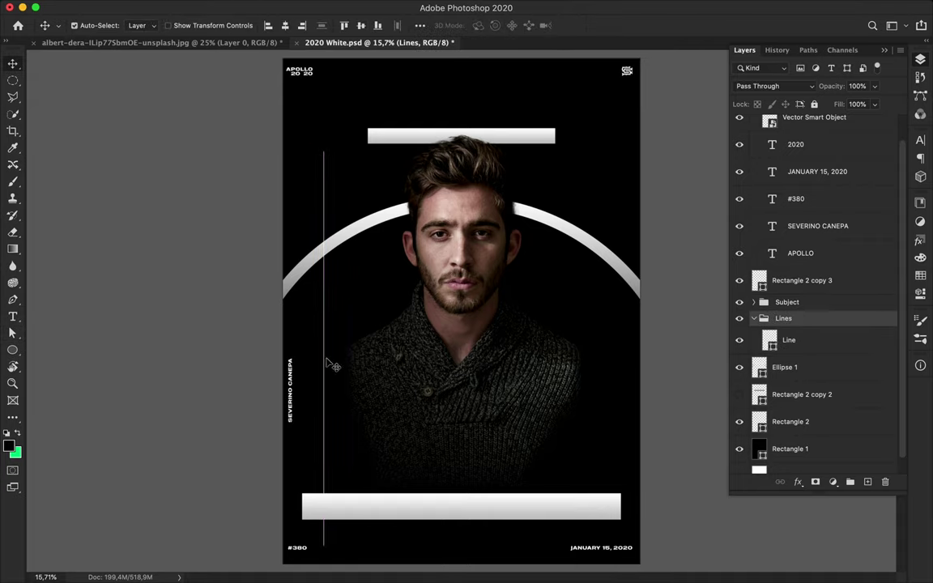
# - Duplicate the line several times inside the Lines group, placing the copies side by side at regular spacing
pyautogui.scroll(5, 324, 243)
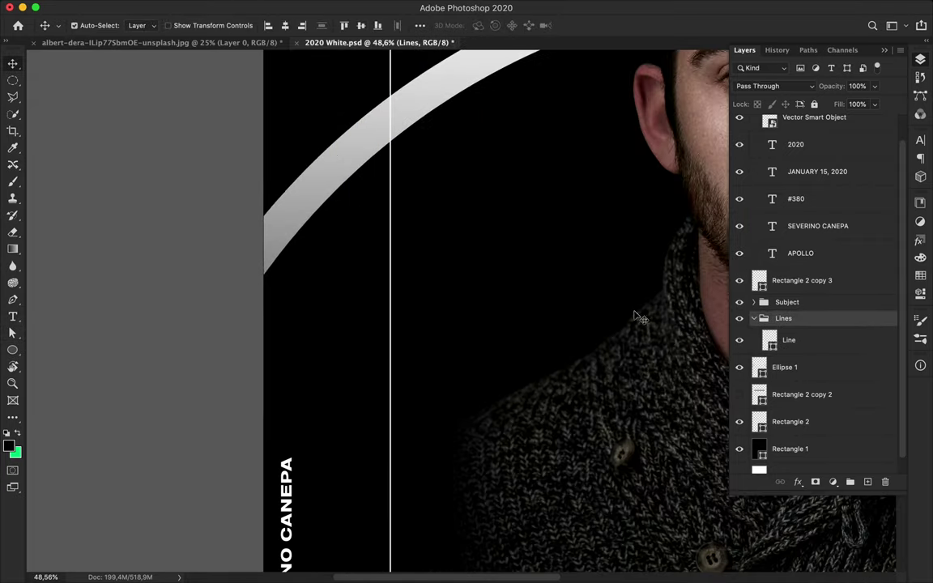
pyautogui.click(848, 342)
pyautogui.moveTo(382, 354); pyautogui.dragTo(399, 357)
pyautogui.keyDown('shift'); pyautogui.click(849, 323); pyautogui.keyUp('shift')
pyautogui.hotkey('ctrl', 'j')
pyautogui.moveTo(382, 366); pyautogui.dragTo(415, 378)
pyautogui.keyDown('shift'); pyautogui.click(812, 404); pyautogui.keyUp('shift')
pyautogui.hotkey('ctrl', 'j')
# - Duplicate the existing lines in larger batches and extend the row rightward to the man's face with 25 px spacing
pyautogui.scroll(-3, 799, 332)
pyautogui.keyDown('shift'); pyautogui.click(789, 323); pyautogui.keyUp('shift')
pyautogui.moveTo(404, 313); pyautogui.dragTo(554, 332)
pyautogui.scroll(-3, 810, 243)
pyautogui.keyDown('shift'); pyautogui.click(774, 323); pyautogui.keyUp('shift')
pyautogui.hotkey('ctrl', 'j')
pyautogui.scroll(-5, 810, 283)
pyautogui.keyDown('shift'); pyautogui.click(780, 392); pyautogui.keyUp('shift')
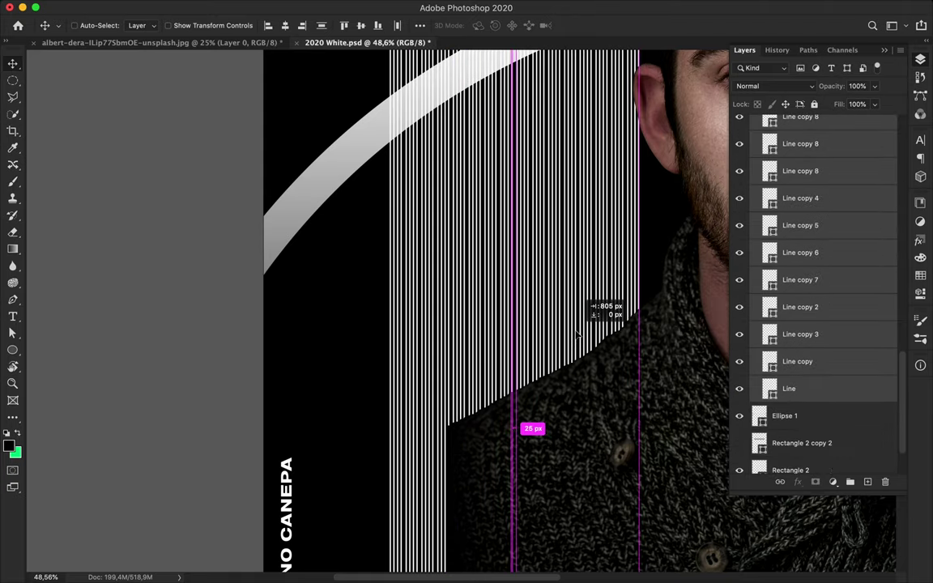
pyautogui.hotkey('ctrl', 'j')
# - Duplicate the whole batch of lines and shift the copies right until the pattern reaches the poster's right edge
pyautogui.scroll(-5, 816, 251)
pyautogui.keyDown('shift'); pyautogui.click(789, 324); pyautogui.keyUp('shift')
pyautogui.moveTo(413, 332); pyautogui.dragTo(496, 332)
pyautogui.hotkey('ctrl', '0')
pyautogui.moveTo(366, 312); pyautogui.dragTo(413, 333)
pyautogui.scroll(10, 831, 178)
pyautogui.scroll(-5, 831, 178)
pyautogui.click(824, 210)
pyautogui.scroll(-10, 817, 243)
pyautogui.keyDown('shift'); pyautogui.click(802, 322); pyautogui.keyUp('shift')
pyautogui.moveTo(377, 260); pyautogui.dragTo(565, 260)
pyautogui.hotkey('ctrl', 'g')
# - Select all line layers in the Lines group and distribute them evenly across the pattern's width
pyautogui.scroll(5, 752, 352)
pyautogui.scroll(-5, 751, 352)
pyautogui.keyDown('shift'); pyautogui.click(789, 323); pyautogui.keyUp('shift')
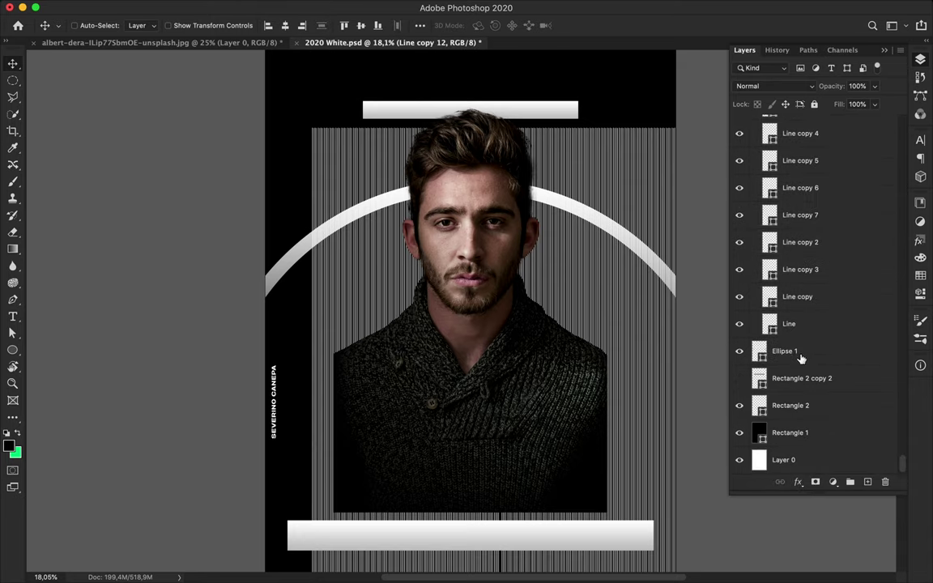
pyautogui.click(419, 25)
pyautogui.click(379, 152)
pyautogui.scroll(2, 637, 178)
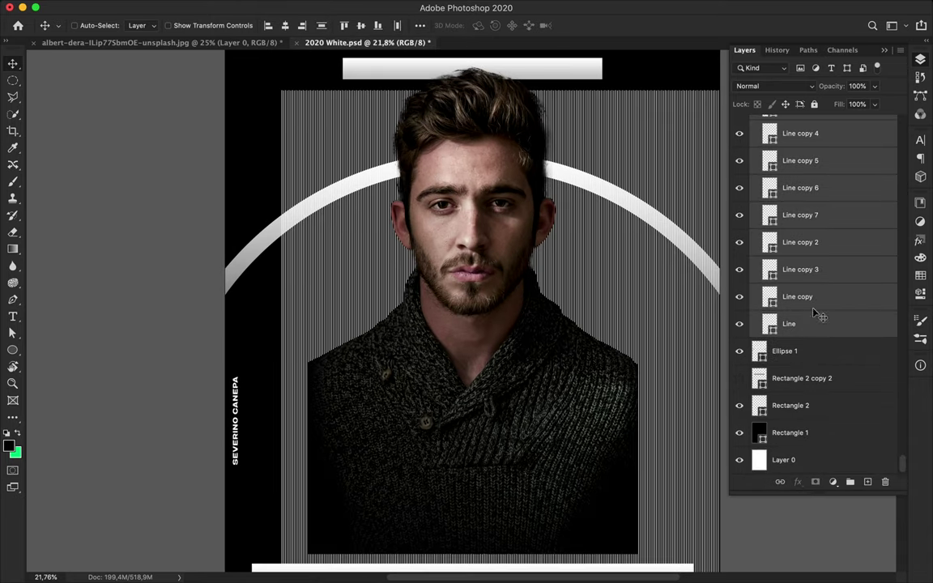
# - Extend the line pattern close to the poster's left edge and redistribute all lines horizontally
pyautogui.moveTo(363, 306); pyautogui.dragTo(292, 306)
pyautogui.click(345, 28)
pyautogui.click(283, 340)
pyautogui.moveTo(283, 340); pyautogui.dragTo(255, 341)
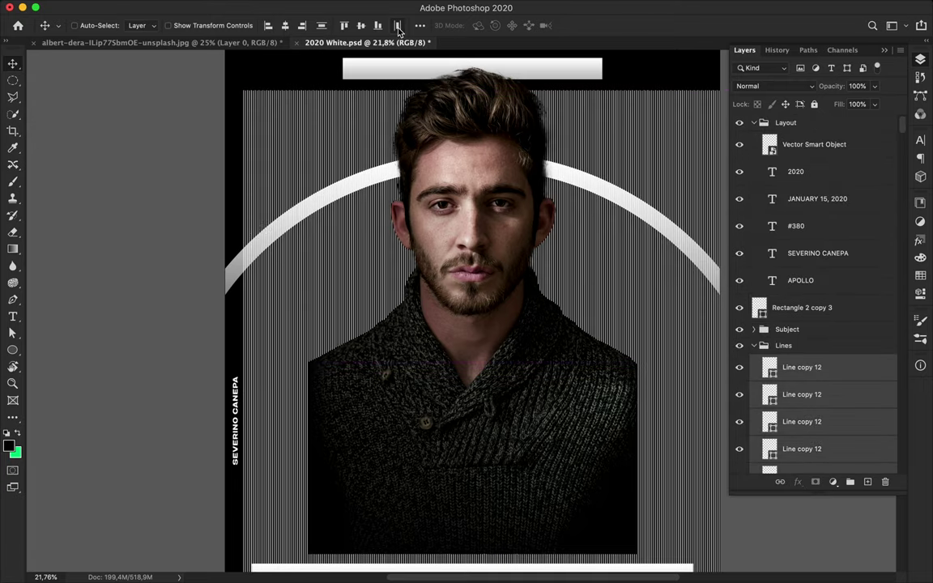
pyautogui.scroll(3, 354, 249)
pyautogui.scroll(-4, 353, 248)
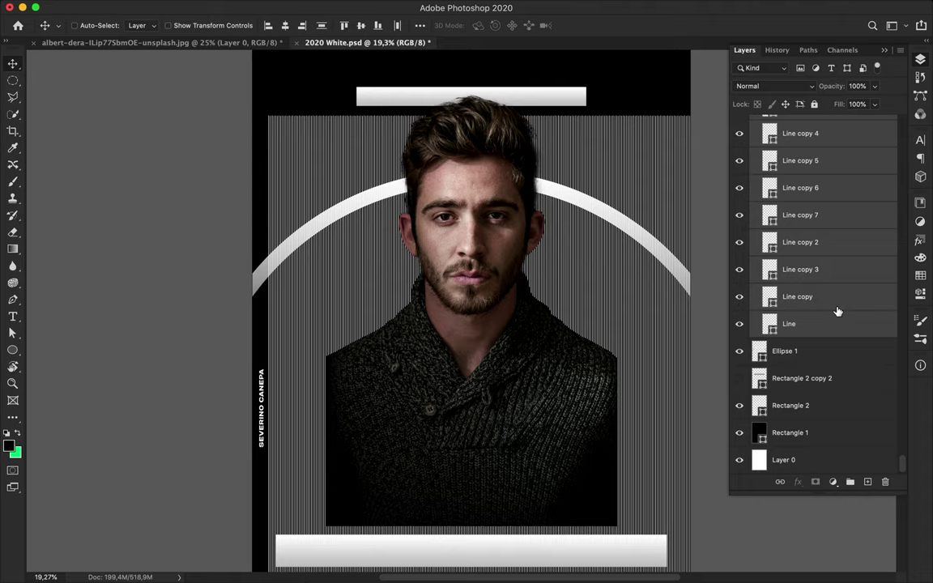
# - Adjust the pattern's right end to leave a narrow margin inside the poster, and collapse the Lines group
pyautogui.scroll(10, 837, 304)
pyautogui.scroll(-3, 834, 376)
pyautogui.moveTo(621, 289); pyautogui.dragTo(668, 290)
pyautogui.scroll(3, 622, 233)
pyautogui.scroll(-3, 621, 232)
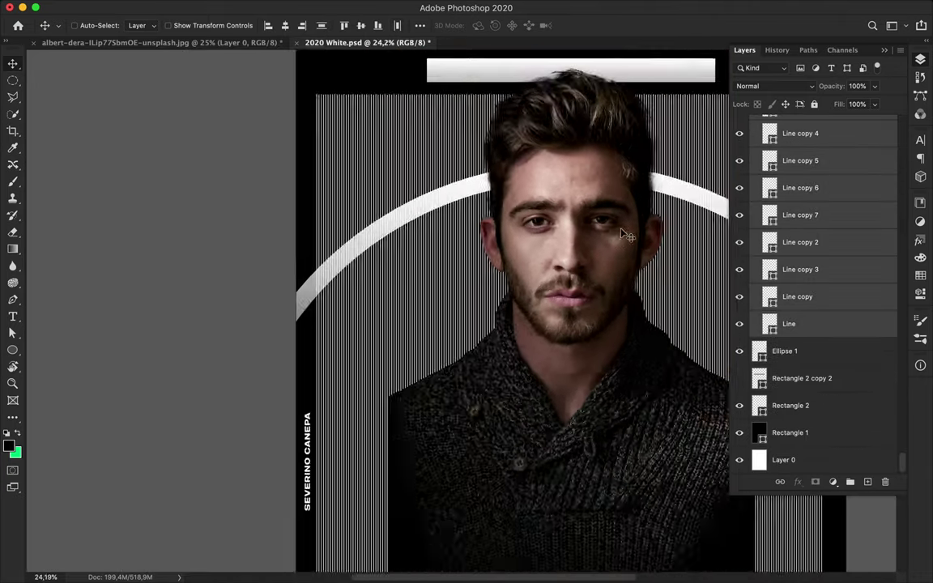
pyautogui.scroll(-1, 628, 235)
pyautogui.click(753, 345)
pyautogui.doubleClick(809, 345)
pyautogui.press('Escape')
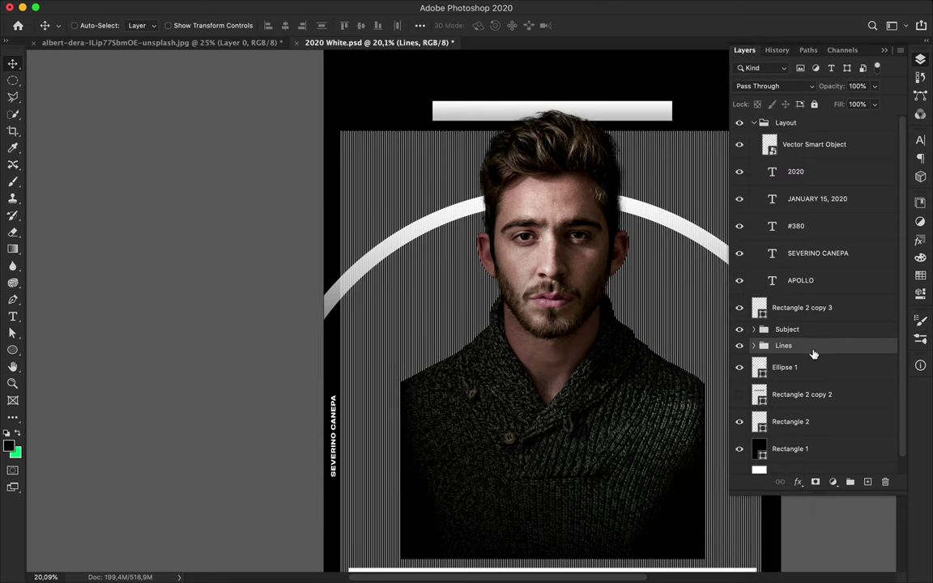
# - Make a merged duplicate of the Lines group, rotate it about 30° clockwise, and hide the original group
pyautogui.press('super+j')
pyautogui.scroll(-1, 567, 268)
pyautogui.press('super+t')
pyautogui.moveTo(453, 89); pyautogui.dragTo(531, 78)
pyautogui.click(739, 373)
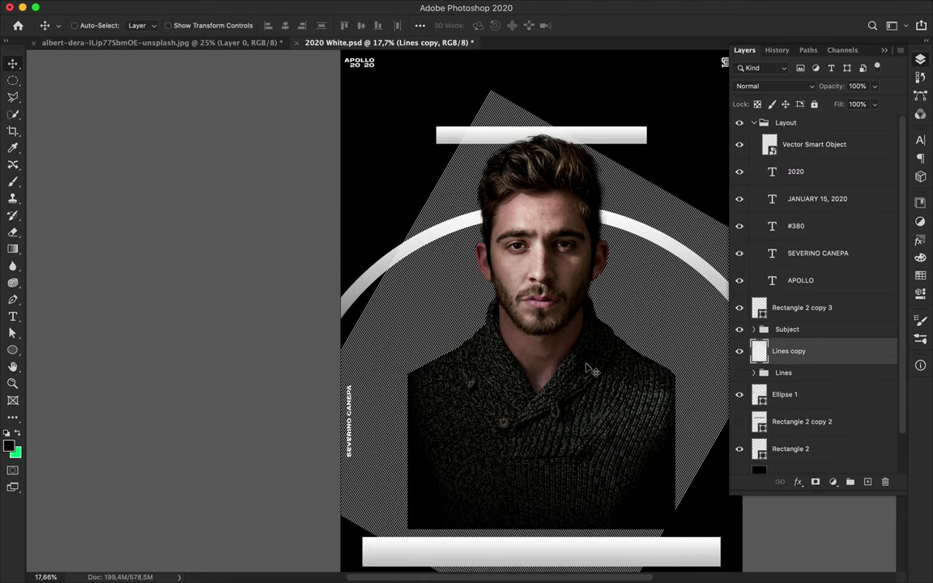
# - Rotate the Lines copy layer further to a 45° diagonal
pyautogui.scroll(1, 591, 370)
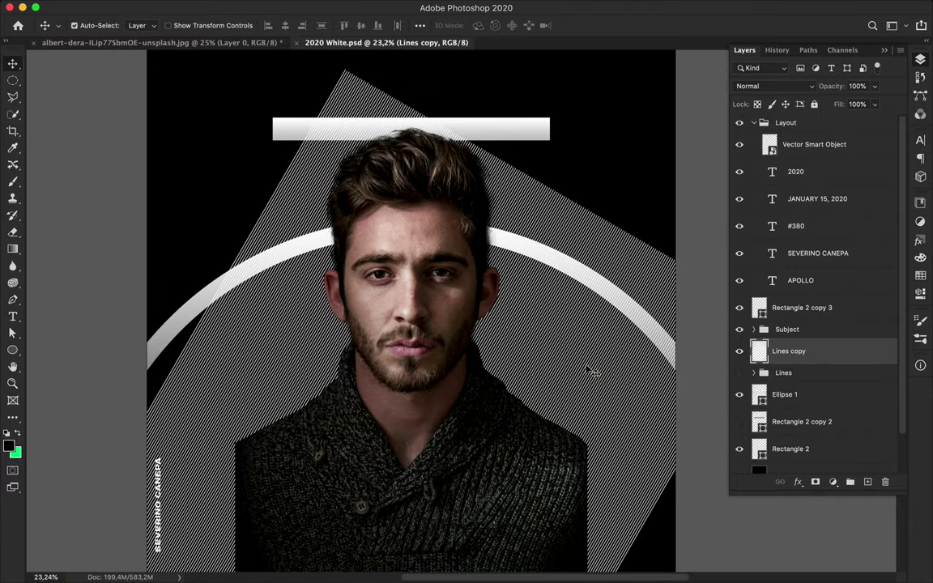
pyautogui.press('super+t')
pyautogui.moveTo(591, 370); pyautogui.dragTo(493, 202)
pyautogui.press('Return')
pyautogui.scroll(-1, 571, 235)
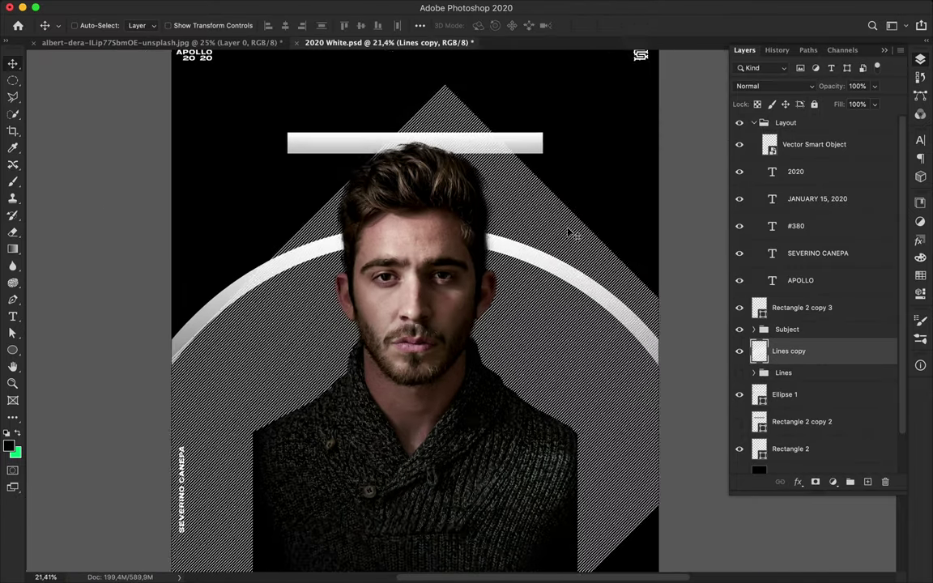
# - Place the Lines copy layer above the Subject group and shift the diagonal pattern toward the poster's lower-left corner
pyautogui.scroll(-2, 571, 234)
pyautogui.moveTo(805, 349); pyautogui.dragTo(802, 332)
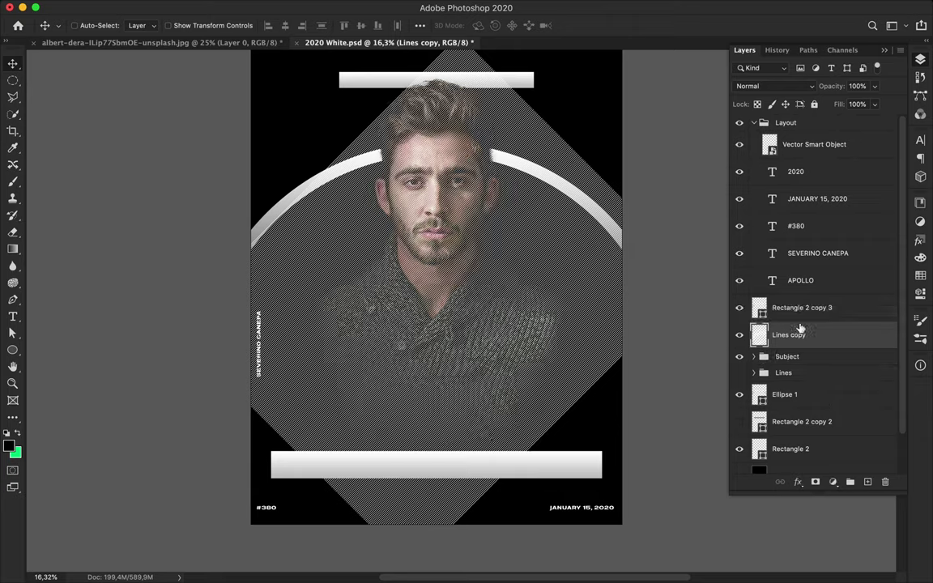
pyautogui.moveTo(485, 130); pyautogui.dragTo(219, 340)
# - Duplicate the diagonal line pattern and adjust the duplicate with Free Transform
pyautogui.scroll(-1, 636, 395)
pyautogui.hotkey('ctrl', 'j')
pyautogui.hotkey('ctrl', 't')
pyautogui.moveTo(340, 404); pyautogui.dragTo(332, 437)
pyautogui.press('Return')
# - Move the Lines copy pattern to the poster's upper-left corner and place its layer between Rectangle 2 and Rectangle 1
pyautogui.press('a')
pyautogui.hotkey('alt', '[')
pyautogui.moveTo(663, 417); pyautogui.dragTo(540, 427)
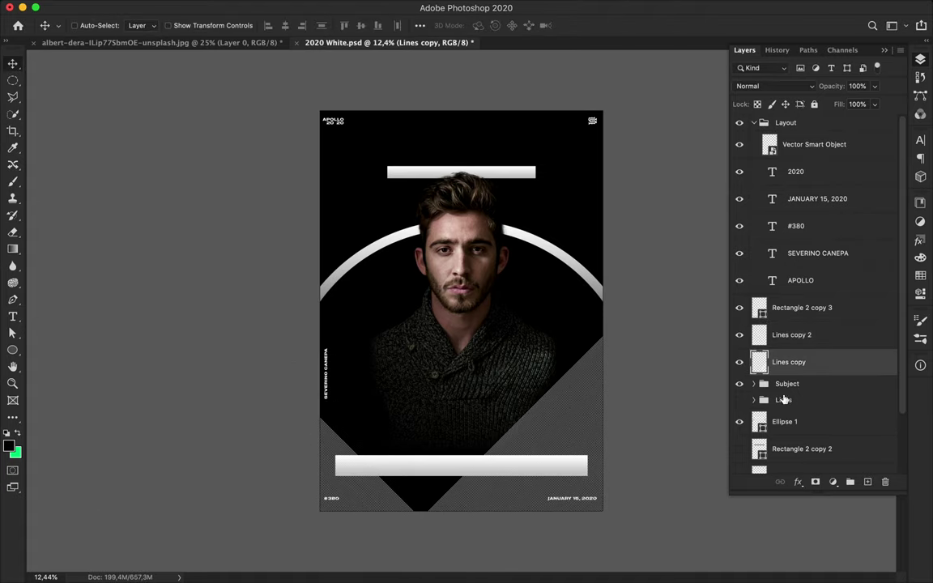
pyautogui.moveTo(579, 397); pyautogui.dragTo(366, 180)
pyautogui.moveTo(818, 487); pyautogui.dragTo(810, 444)
pyautogui.moveTo(344, 212); pyautogui.dragTo(380, 234)
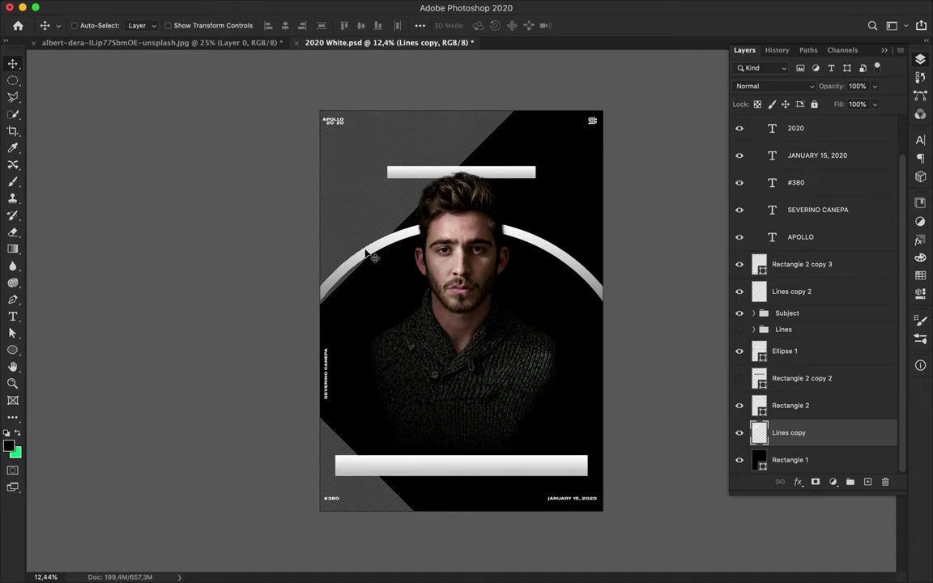
# - Move the Lines copy 2 pattern from the lower-left corner diagonally up and right across the portrait
pyautogui.press('e')
pyautogui.scroll(3, 374, 257)
pyautogui.press('v')
pyautogui.scroll(-3, 415, 185)
pyautogui.moveTo(349, 506)
pyautogui.mouseDown()
pyautogui.moveTo(536, 272)
pyautogui.moveTo(504, 397)
pyautogui.moveTo(578, 247)
pyautogui.mouseUp()
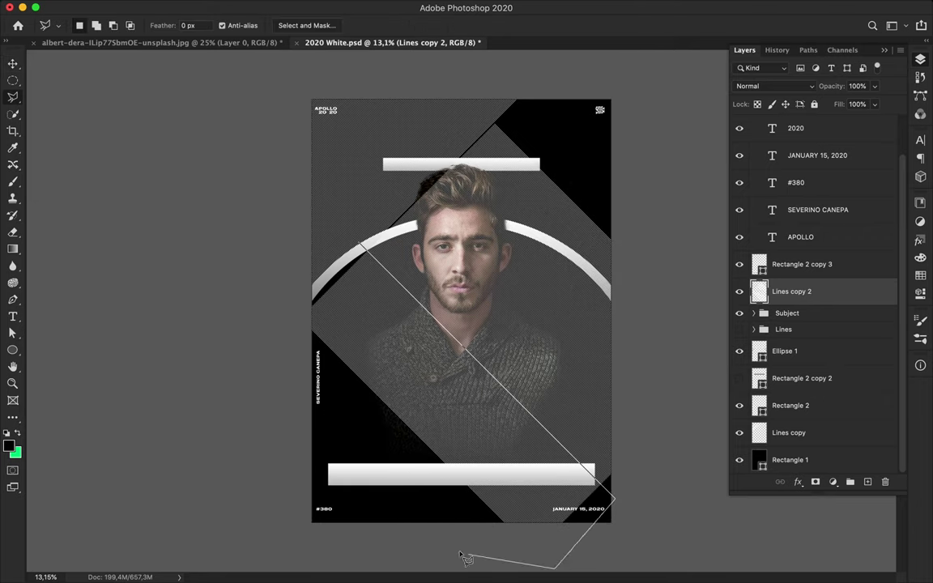
# - Delete the lower-left part of the Lines copy 2 pattern with a Polygonal Lasso selection and deselect
pyautogui.click(361, 251)
pyautogui.press('Delete')
pyautogui.press('super+d')
pyautogui.press('v')
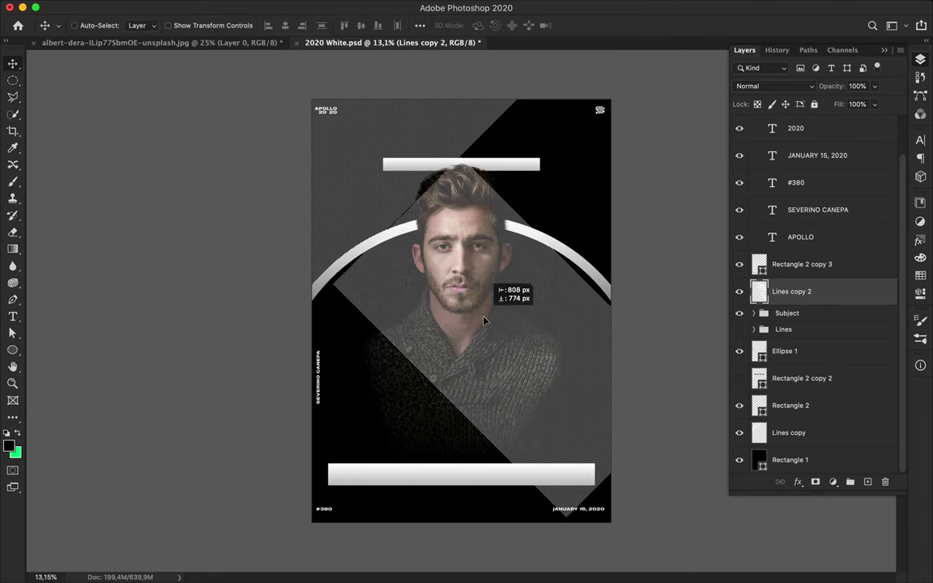
# - Move Lines copy 2 beneath the Subject group, and hide it while showing the Lines group again
pyautogui.moveTo(485, 322); pyautogui.dragTo(321, 348)
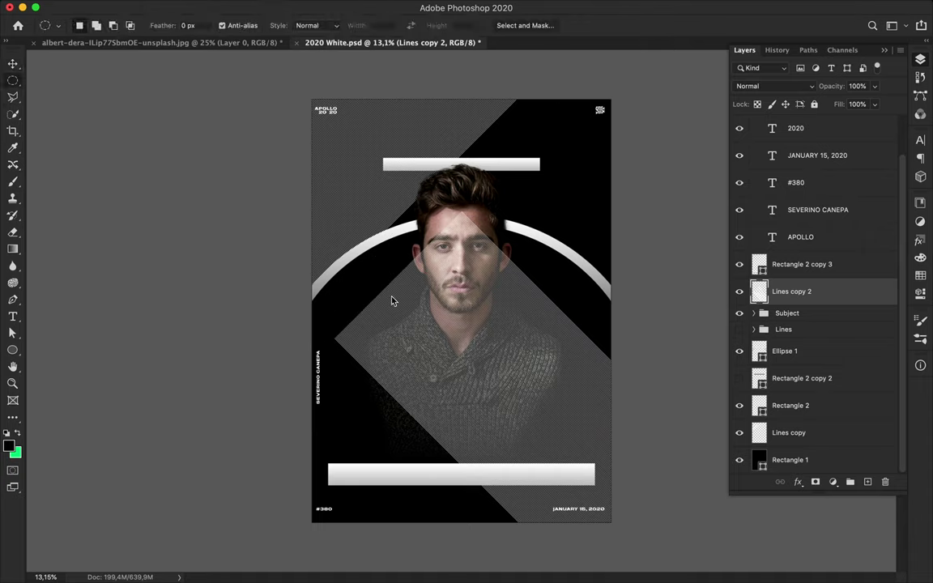
pyautogui.moveTo(791, 321); pyautogui.dragTo(791, 323)
pyautogui.moveTo(453, 308); pyautogui.dragTo(656, 239)
pyautogui.click(738, 307)
pyautogui.click(739, 329)
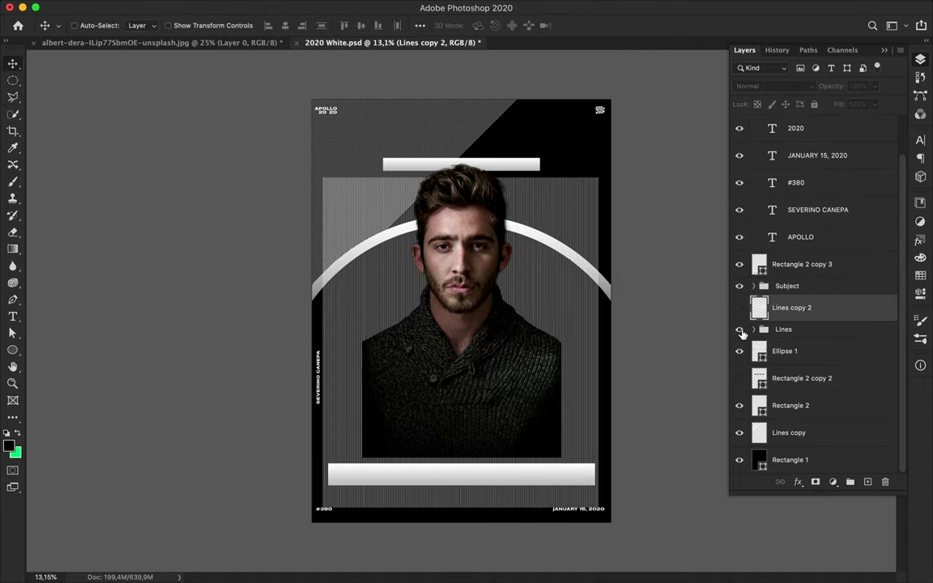
# - Duplicate two lines out of the Lines group and put them in a new group directly above it
pyautogui.click(767, 327)
pyautogui.click(754, 329)
pyautogui.scroll(5, 759, 350)
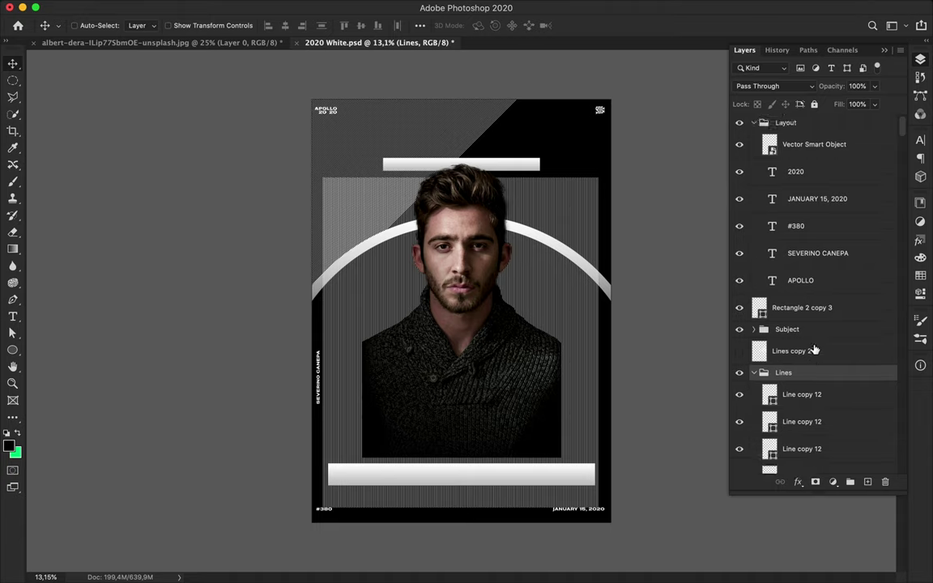
pyautogui.scroll(-10, 812, 420)
pyautogui.keyDown('shift'); pyautogui.click(795, 298); pyautogui.keyUp('shift')
pyautogui.moveTo(795, 299); pyautogui.dragTo(777, 380)
pyautogui.hotkey('ctrl', 'g')
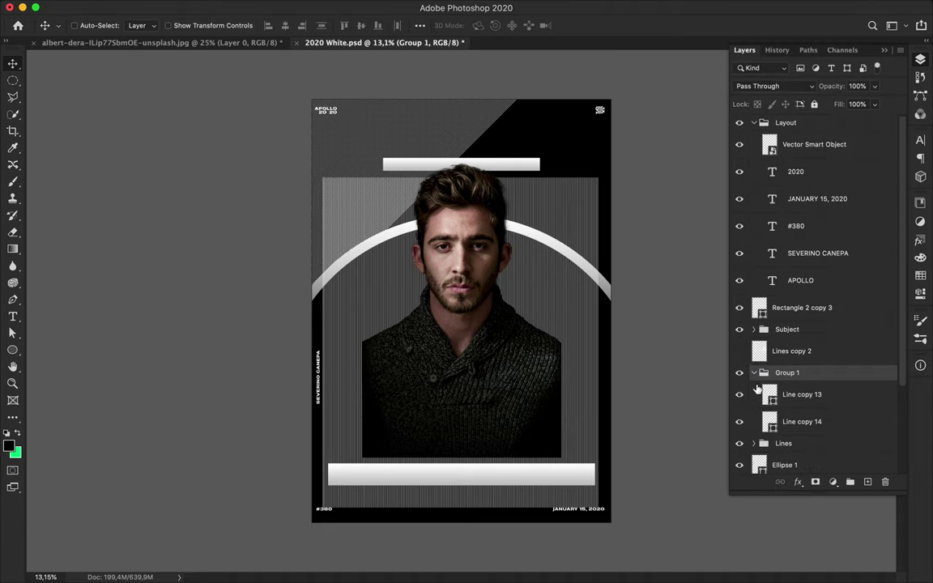
# - Set the stroke width of both lines in Group 1 to 9
pyautogui.click(787, 409)
pyautogui.keyDown('shift'); pyautogui.click(789, 421); pyautogui.keyUp('shift')
pyautogui.press('a')
pyautogui.click(263, 26)
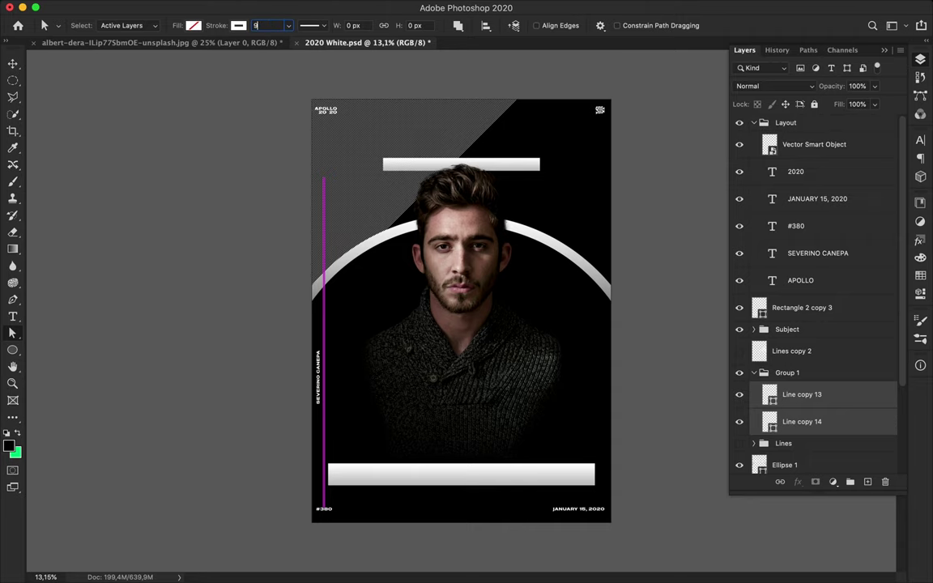
# - Duplicate the thick vertical lines repeatedly across the poster to build an evenly spaced stripe pattern in Group 1
pyautogui.press('v')
pyautogui.scroll(3, 277, 277)
pyautogui.moveTo(802, 397); pyautogui.dragTo(807, 437)
pyautogui.moveTo(271, 324); pyautogui.dragTo(279, 285)
pyautogui.moveTo(801, 316); pyautogui.dragTo(807, 429)
pyautogui.moveTo(290, 396); pyautogui.dragTo(328, 396)
pyautogui.moveTo(801, 243); pyautogui.dragTo(808, 364)
pyautogui.moveTo(291, 260); pyautogui.dragTo(381, 259)
pyautogui.moveTo(801, 242); pyautogui.dragTo(773, 348)
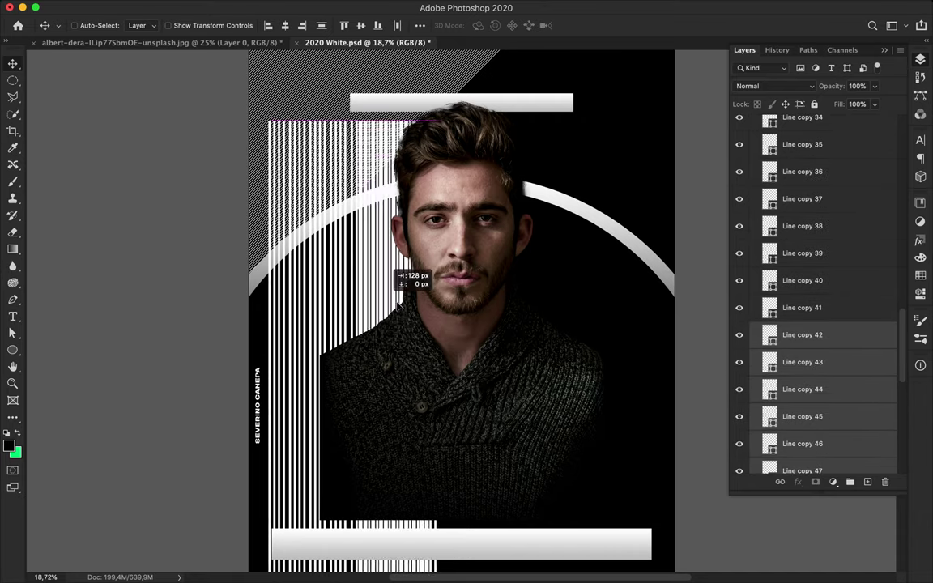
pyautogui.scroll(15, 794, 340)
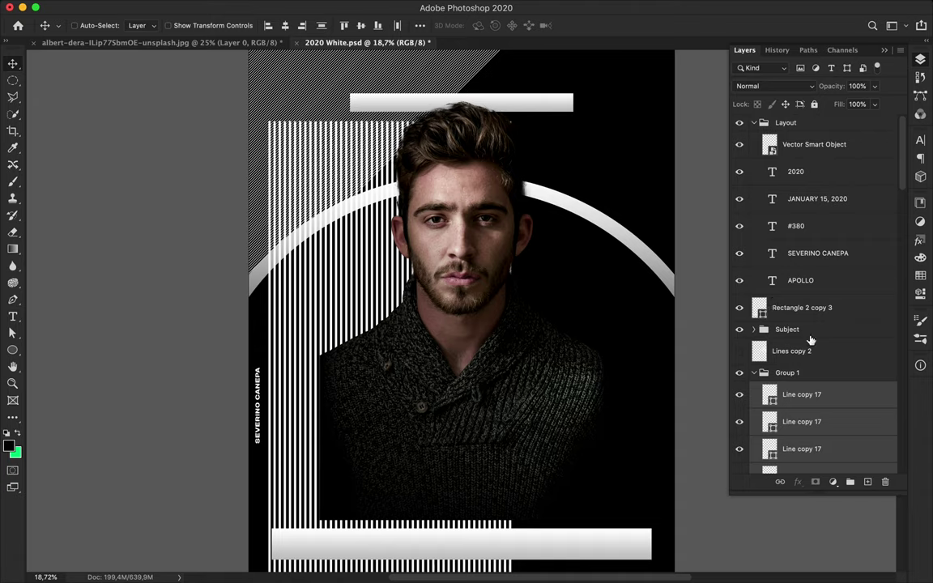
# - Merge Group 1 into a single layer above Subject, rotate it -45° and place it over the poster's lower-right corner
pyautogui.click(752, 372)
pyautogui.press('super+minus')
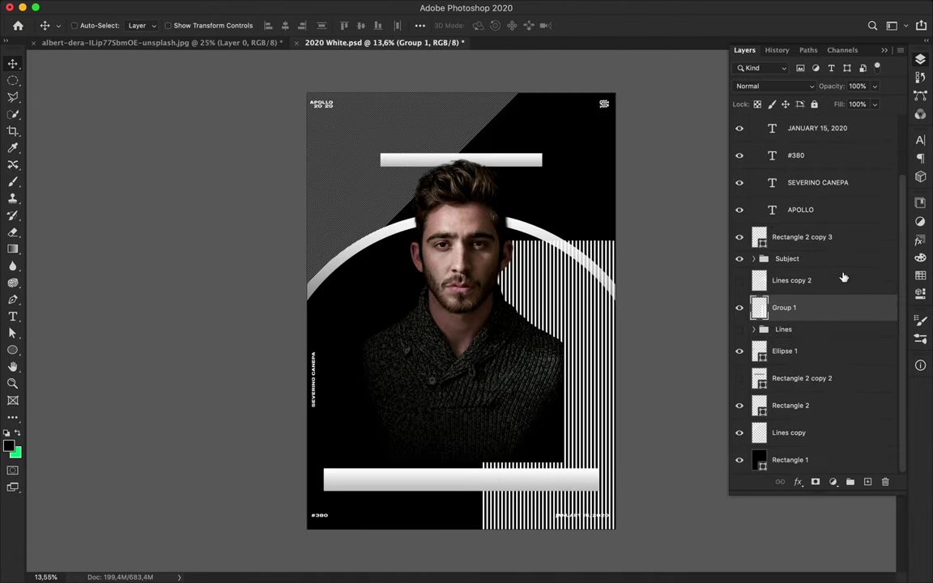
pyautogui.press('super+t')
pyautogui.moveTo(570, 411); pyautogui.dragTo(487, 453)
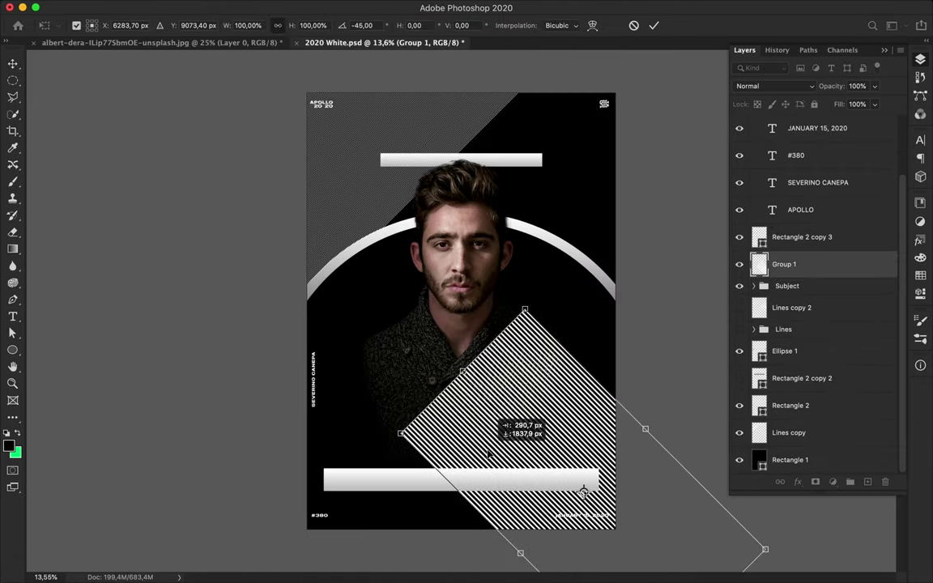
pyautogui.press('Return')
# - Duplicate the merged stripe layer, hide the original, and delete the copy's left part along a vertical Polygonal Lasso cut
pyautogui.press('super+j')
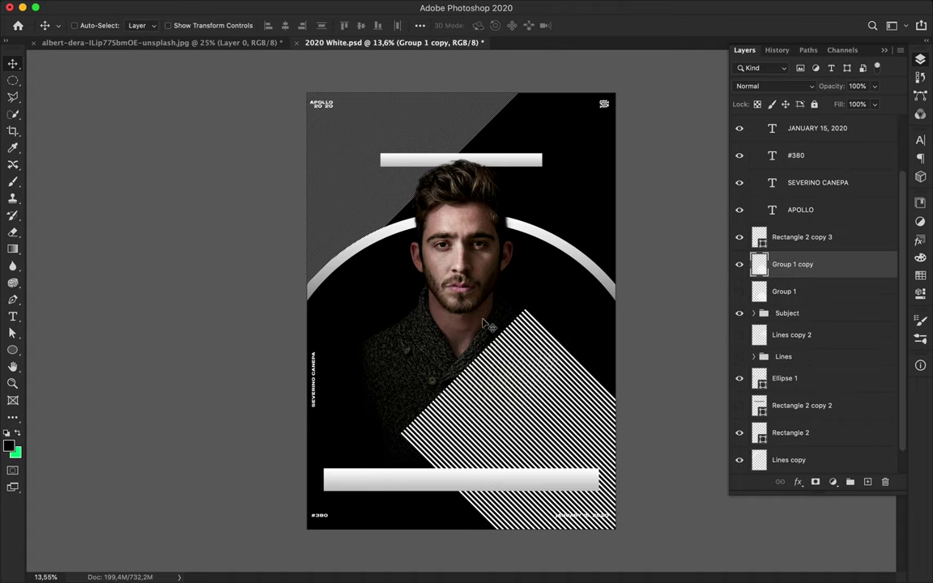
pyautogui.click(357, 387)
pyautogui.doubleClick(492, 284)
pyautogui.press('Delete')
pyautogui.moveTo(510, 368); pyautogui.dragTo(471, 374)
pyautogui.scroll(1, 509, 381)
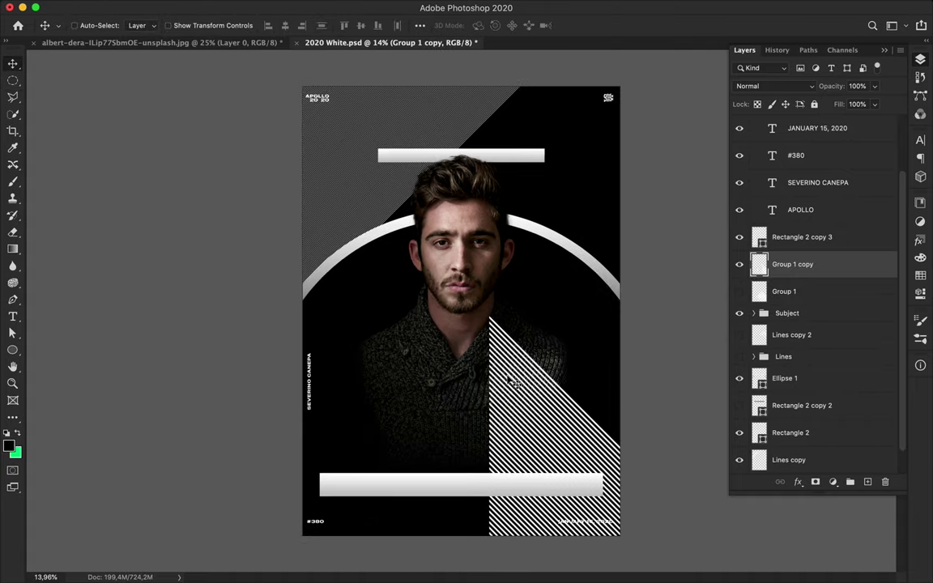
# - Trim the lower-left corner of Group 1 copy diagonally with a Polygonal Lasso selection and deselect
pyautogui.scroll(5, 476, 455)
pyautogui.click(448, 448)
pyautogui.click(450, 306)
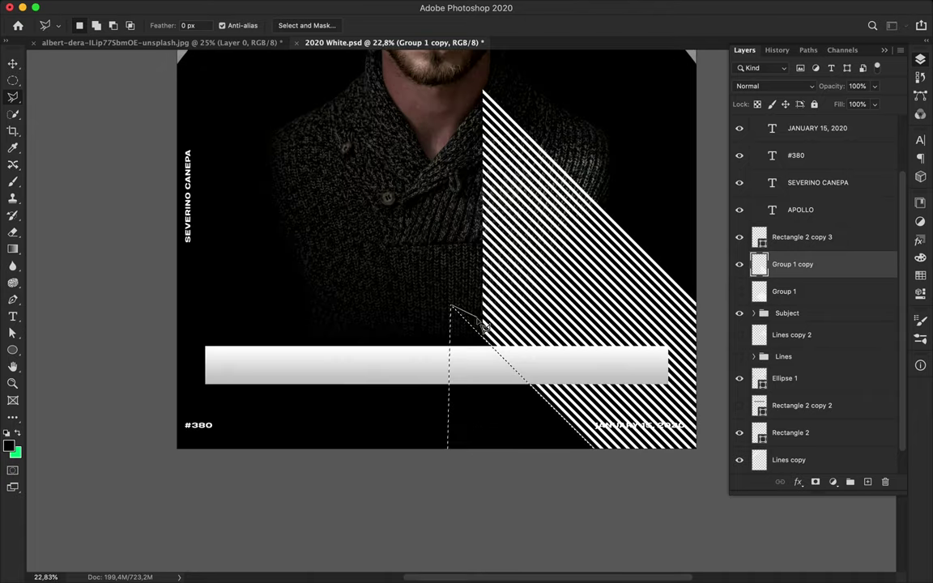
pyautogui.doubleClick(461, 486)
pyautogui.press('Delete')
pyautogui.hotkey('ctrl', 'd')
# - Move the trimmed stripe pattern to the poster's lower-left area, across the sweater and the bottom bar
pyautogui.press('v')
pyautogui.scroll(-5, 443, 396)
pyautogui.moveTo(486, 453)
pyautogui.mouseDown()
pyautogui.moveTo(514, 468)
pyautogui.moveTo(387, 496)
pyautogui.moveTo(445, 518)
pyautogui.mouseUp()
pyautogui.click(500, 528)
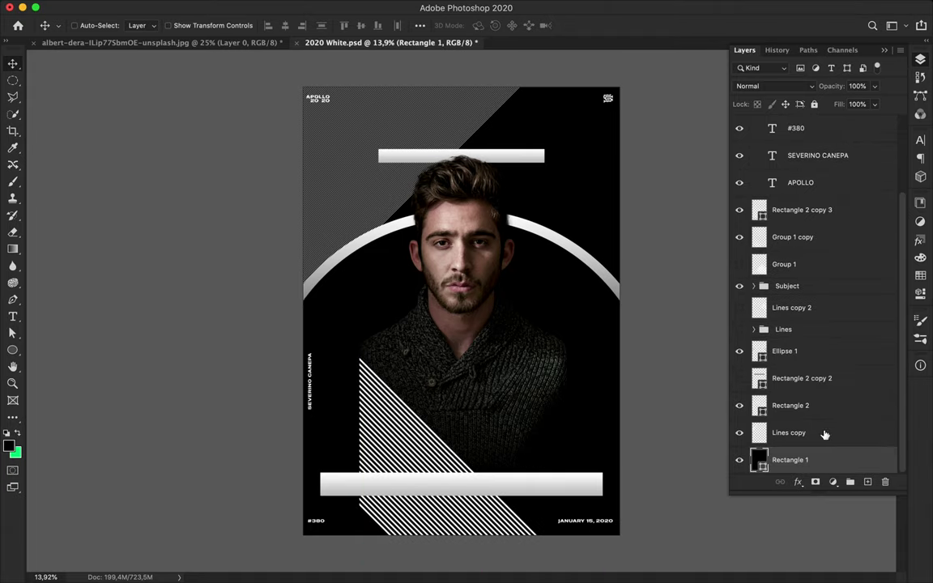
# - Add a layer mask to Group 1 copy and fade its stripes out toward the left with a linear black-to-white gradient
pyautogui.click(802, 237)
pyautogui.click(814, 482)
pyautogui.click(12, 248)
pyautogui.click(93, 25)
pyautogui.click(389, 112)
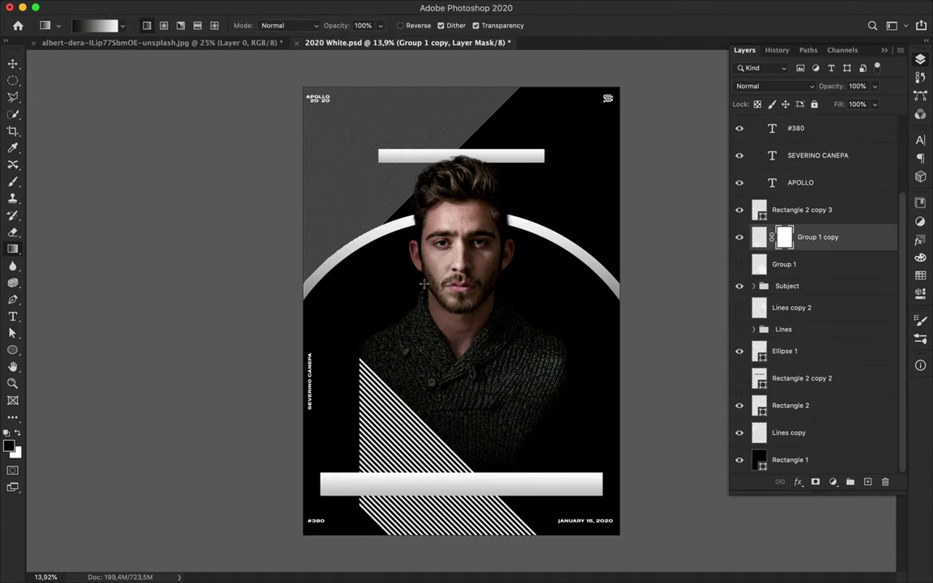
pyautogui.moveTo(424, 284); pyautogui.dragTo(497, 378)
# - Add a layer mask to Lines copy and fade its thin lines out toward the right with a gradient
pyautogui.click(807, 441)
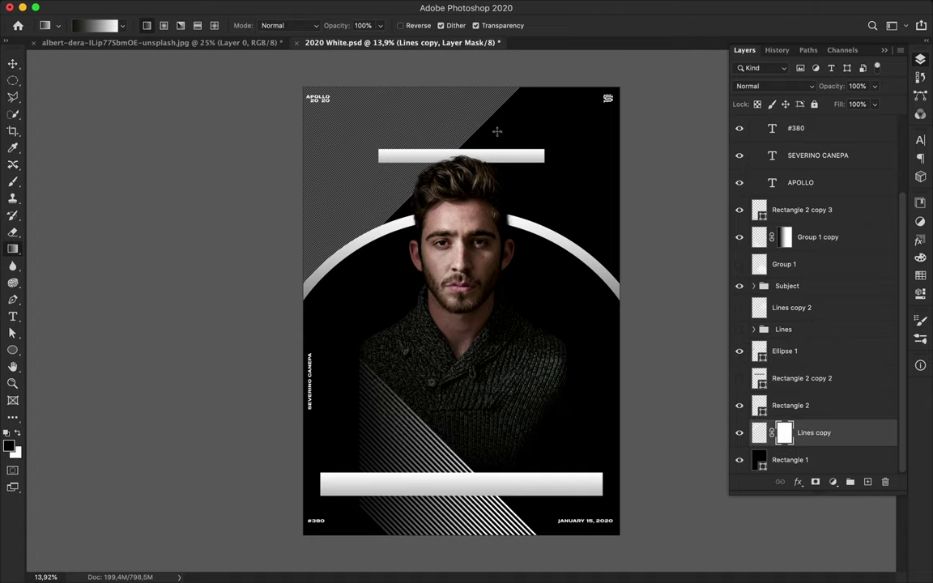
pyautogui.moveTo(497, 131); pyautogui.dragTo(260, 132)
pyautogui.press('v')
pyautogui.scroll(3, 263, 141)
pyautogui.scroll(-5, 251, 232)
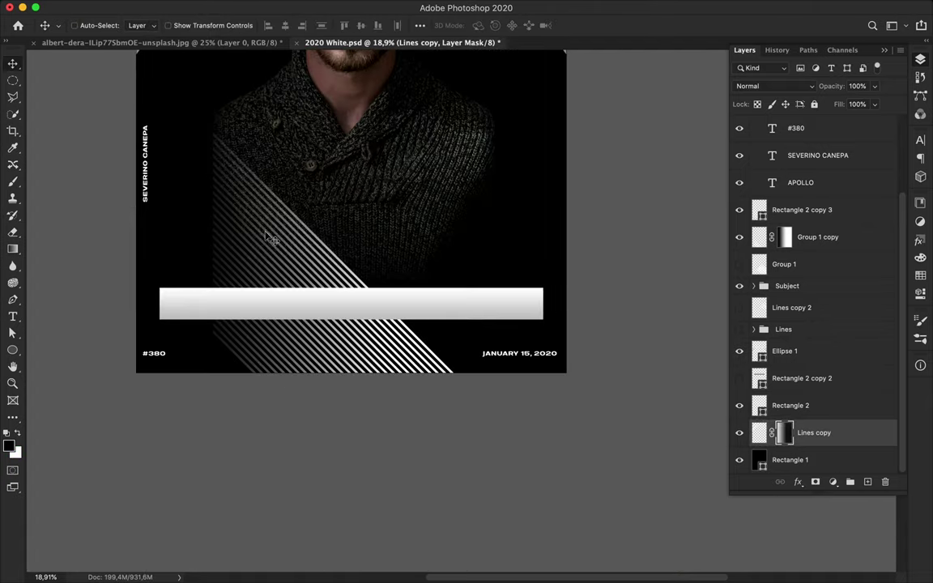
# - Redraw the black-to-white gradient on the Group 1 copy mask to refine the stripes' fade
pyautogui.click(352, 347)
pyautogui.moveTo(355, 264); pyautogui.dragTo(356, 264)
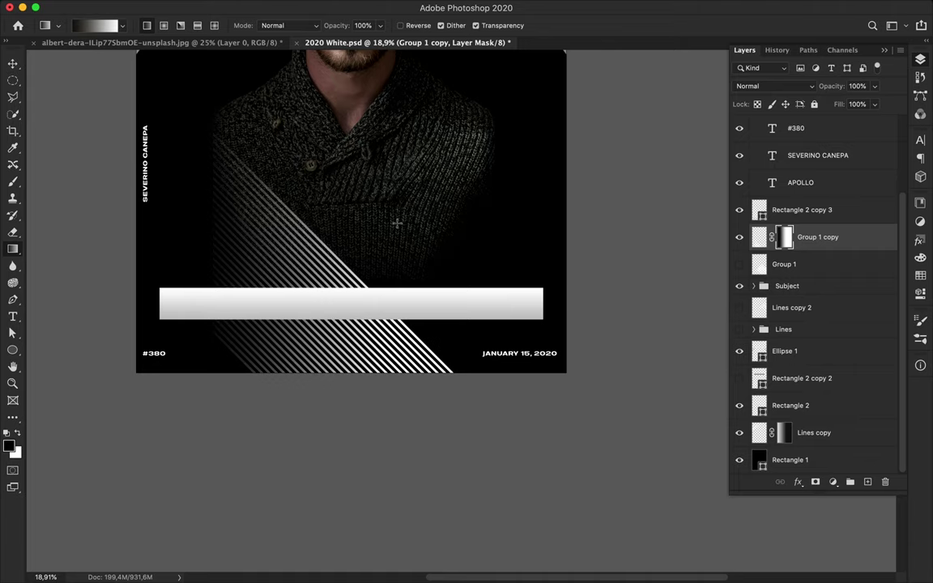
pyautogui.press('v')
pyautogui.scroll(-3, 396, 227)
pyautogui.scroll(5, 397, 229)
pyautogui.scroll(-4, 401, 229)
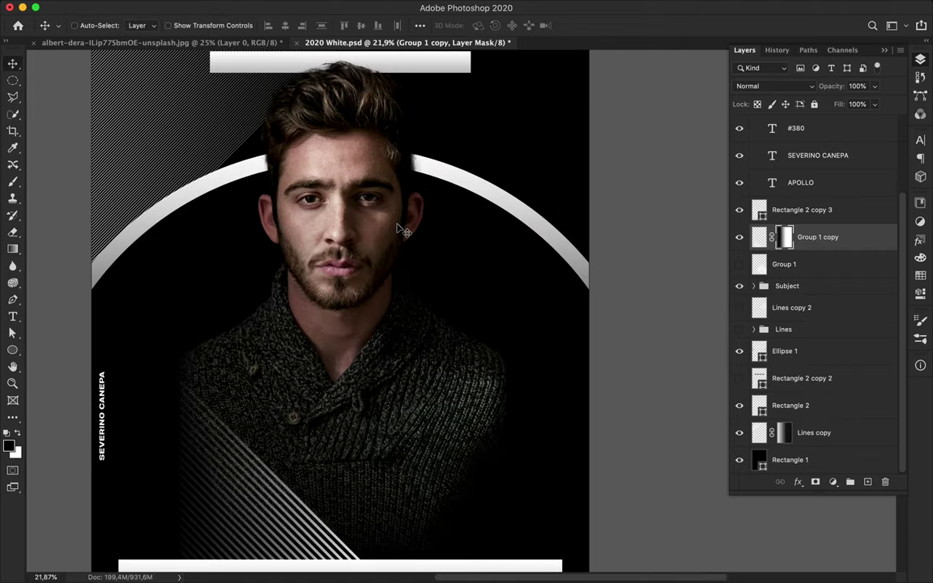
# - Duplicate Ellipse 1 as a smaller, upside-down half ring around the portrait, stacked above Rectangle 2 copy 3
pyautogui.keyDown('super'); pyautogui.click(489, 194); pyautogui.keyUp('super')
pyautogui.press('super+j')
pyautogui.press('super+t')
pyautogui.moveTo(676, 275); pyautogui.dragTo(697, 447)
pyautogui.moveTo(666, 239); pyautogui.dragTo(443, 291)
pyautogui.press('Return')
pyautogui.moveTo(828, 354); pyautogui.dragTo(816, 171)
pyautogui.scroll(-2, 518, 324)
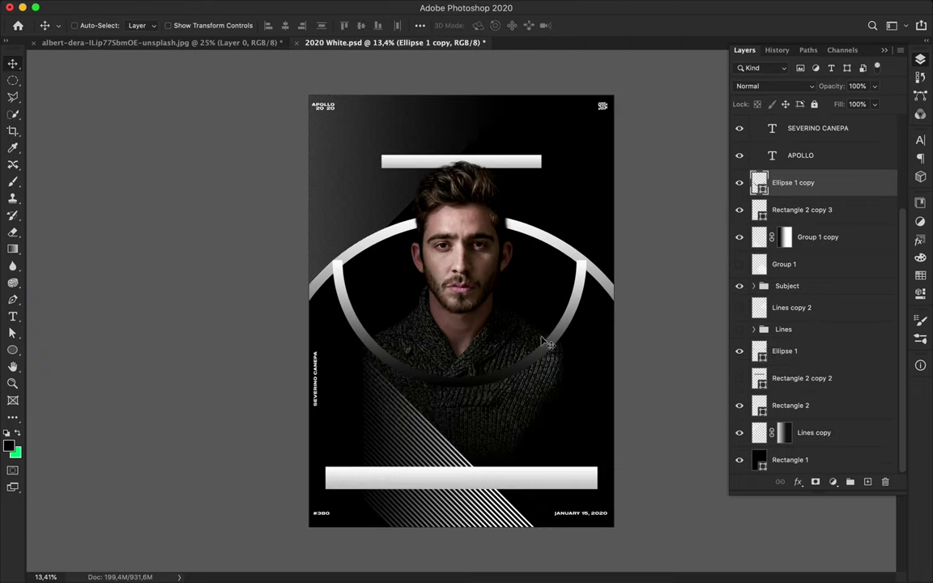
# - Change the dark stop of the Ellipse 1 copy stroke gradient to a lighter gray
pyautogui.doubleClick(126, 361)
pyautogui.press('Return')
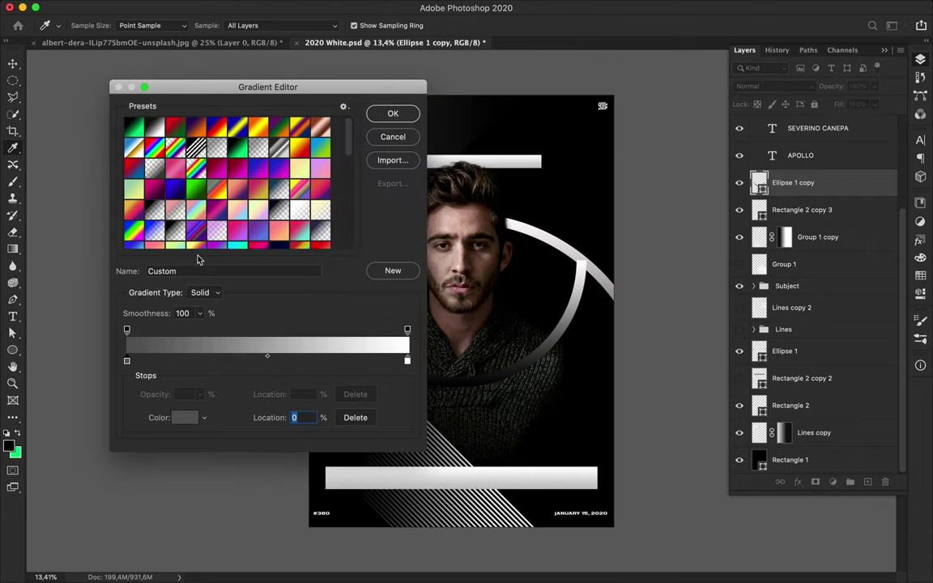
pyautogui.press('Return')
pyautogui.click(241, 25)
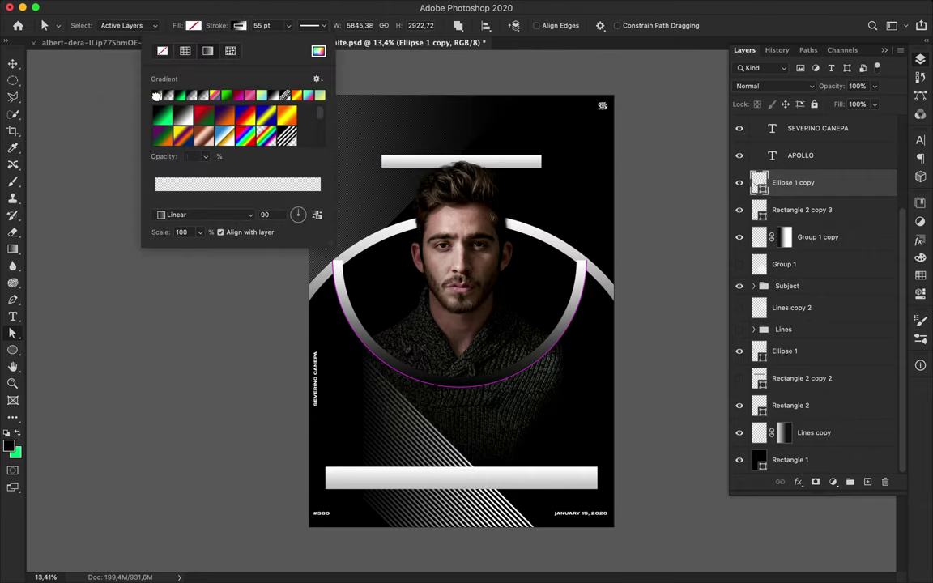
pyautogui.doubleClick(157, 199)
pyautogui.press('Return')
pyautogui.press('Return')
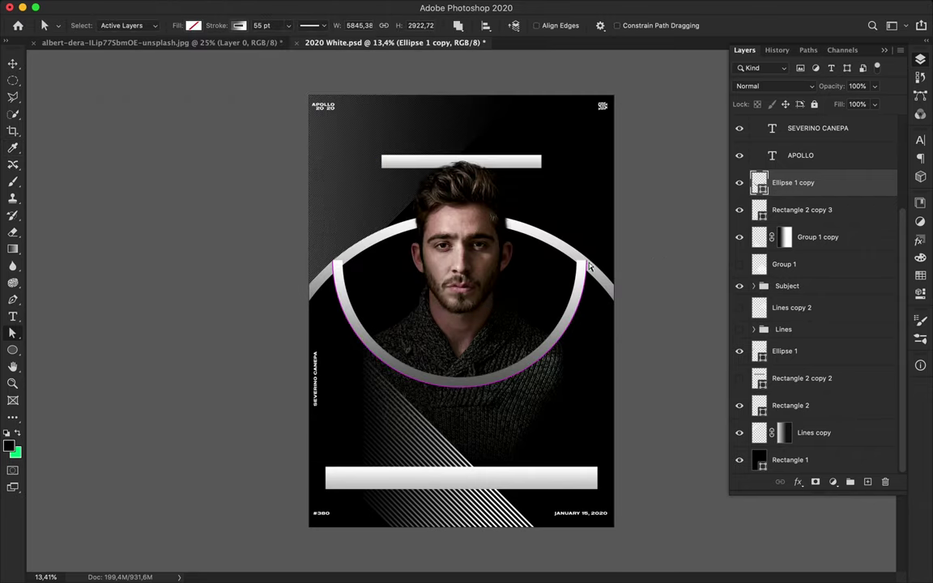
# - Scale Ellipse 1 copy down so its ends meet the large arc on both sides of the face
pyautogui.press('v')
pyautogui.hotkey('ctrl', 't')
pyautogui.moveTo(589, 387); pyautogui.dragTo(515, 317)
pyautogui.press('Return')
# - Try merging duplicates of Ellipse 1 and Ellipse 1 copy beneath Ellipse 1 and preparing the merged layer for erasing
pyautogui.keyDown('shift'); pyautogui.click(597, 272); pyautogui.keyUp('shift')
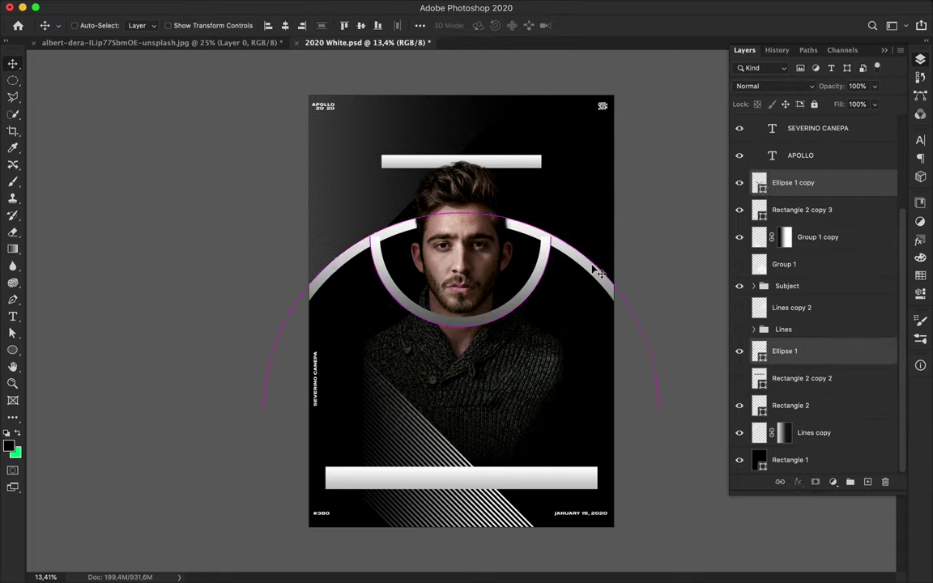
pyautogui.moveTo(789, 352); pyautogui.dragTo(803, 364)
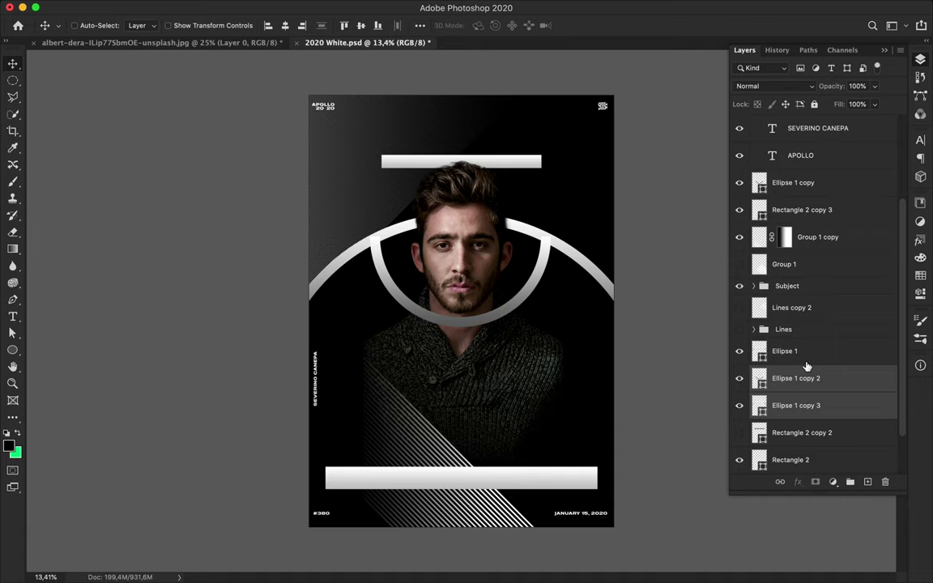
pyautogui.hotkey('ctrl', 'e')
pyautogui.rightClick(776, 378)
pyautogui.press('Escape')
pyautogui.press('e')
pyautogui.rightClick(433, 402)
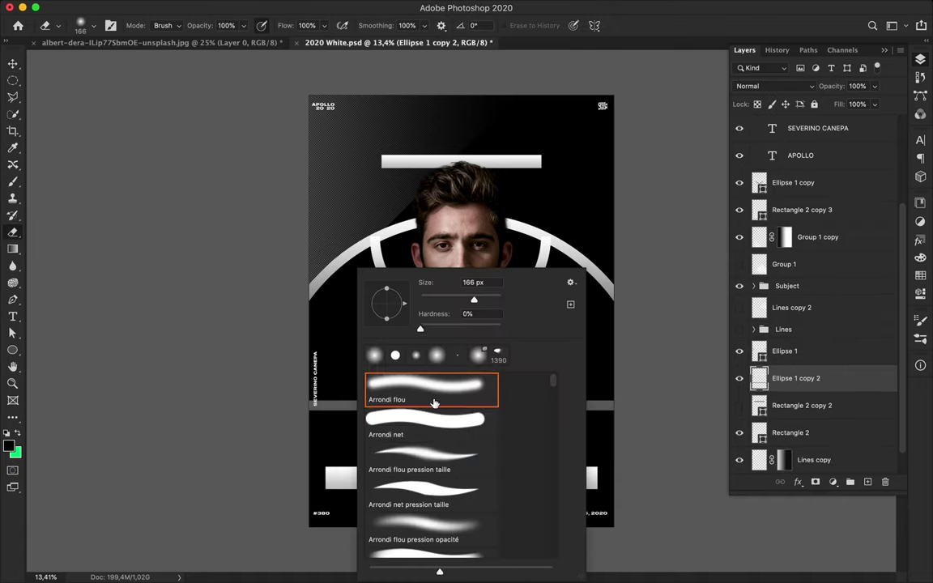
pyautogui.press('Return')
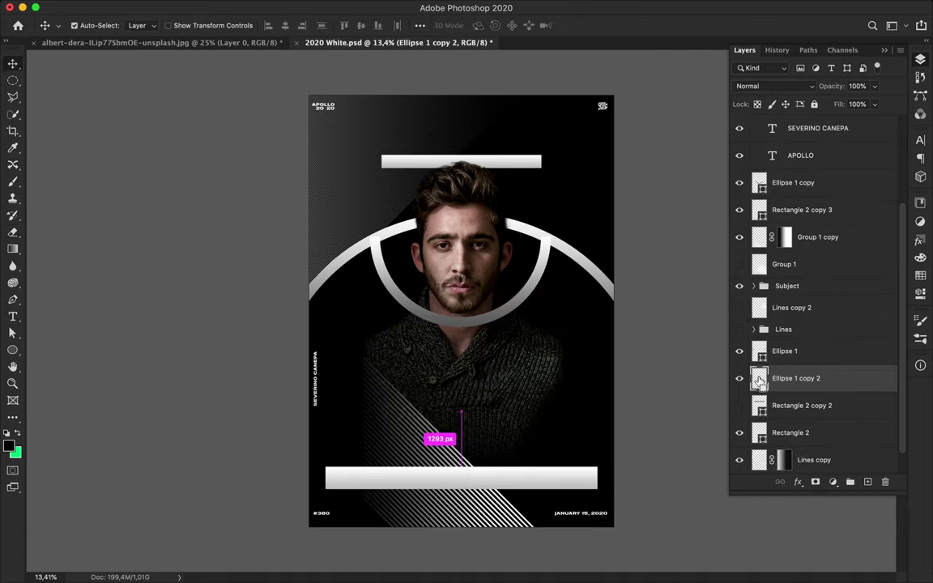
pyautogui.click(764, 354)
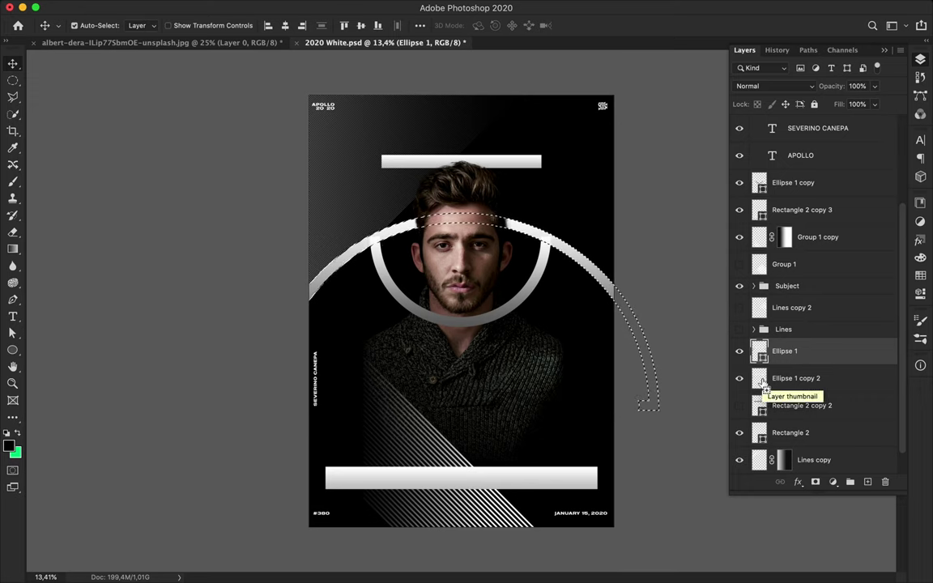
pyautogui.click(764, 387)
pyautogui.scroll(3, 546, 308)
pyautogui.moveTo(545, 307); pyautogui.dragTo(562, 477)
pyautogui.press('super+z')
pyautogui.press('super+z')
# - Duplicate both ellipses beneath Ellipse 1, combine them into one rasterized layer, and load the ring outlines as a selection
pyautogui.keyDown('super'); pyautogui.click(789, 354); pyautogui.keyUp('super')
pyautogui.moveTo(789, 354); pyautogui.dragTo(786, 377)
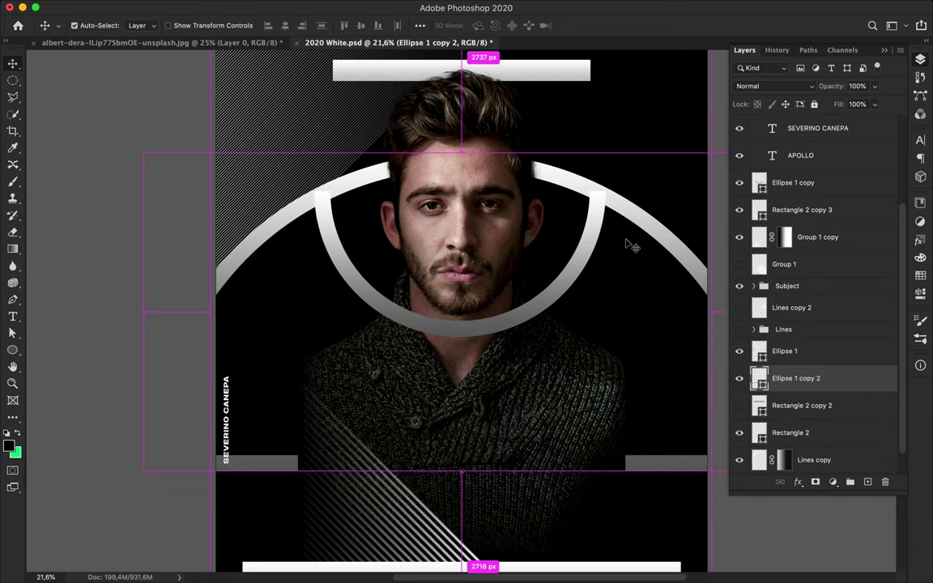
pyautogui.rightClick(798, 378)
pyautogui.click(679, 265)
pyautogui.scroll(-2, 485, 375)
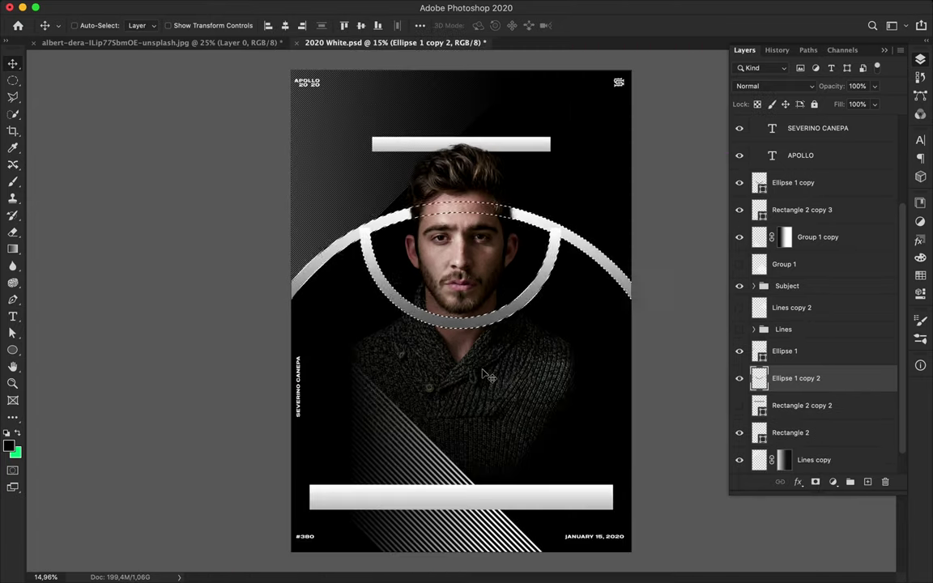
# - Move Ellipse 1 copy 2 above Ellipse 1 copy in the layer stack and deselect
pyautogui.scroll(-1, 486, 375)
pyautogui.press('g')
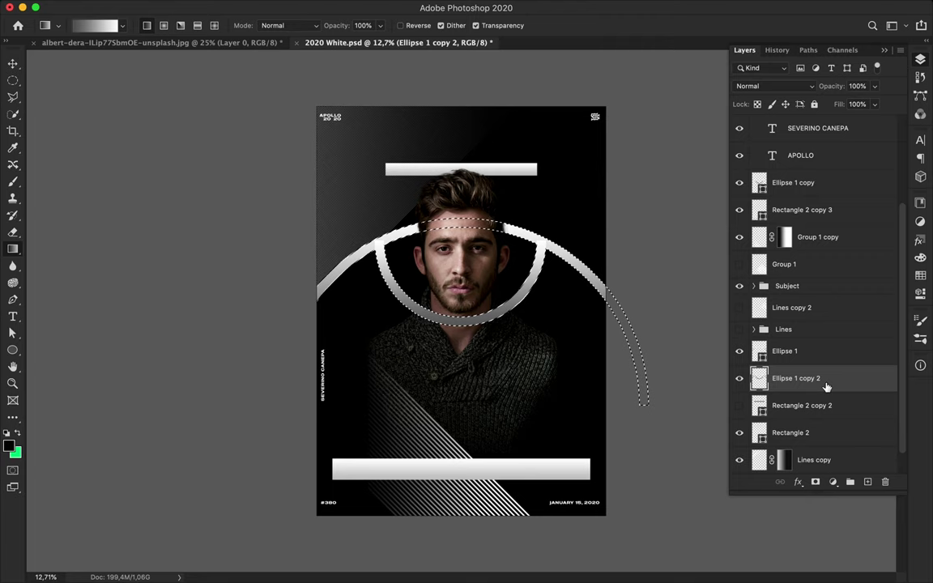
pyautogui.moveTo(833, 391); pyautogui.dragTo(810, 240)
pyautogui.press('super+d')
pyautogui.press('v')
pyautogui.press('super+bracketright')
pyautogui.press('super+bracketright')
# - Erase the arc of Ellipse 1 copy 2 crossing the man's head inside a selection of his silhouette, and deselect
pyautogui.scroll(3, 461, 302)
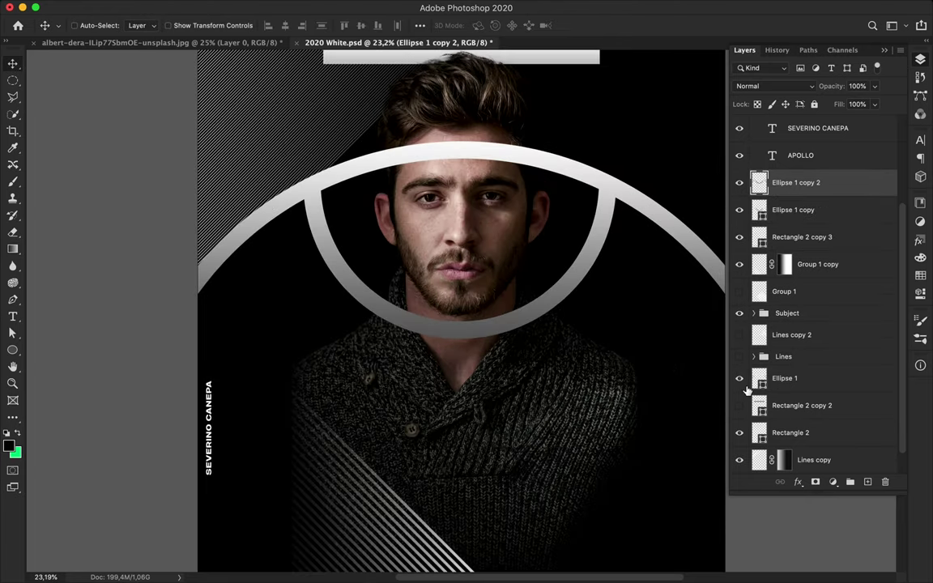
pyautogui.scroll(-1, 812, 395)
pyautogui.click(754, 286)
pyautogui.keyDown('super'); pyautogui.click(769, 308); pyautogui.keyUp('super')
pyautogui.press('e')
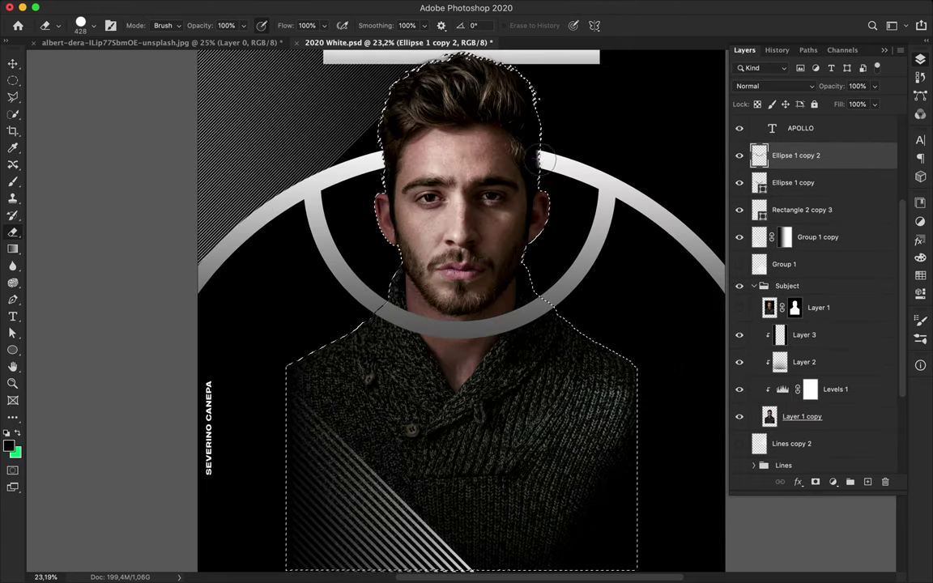
pyautogui.press('m')
pyautogui.press('super+d')
pyautogui.scroll(-3, 460, 152)
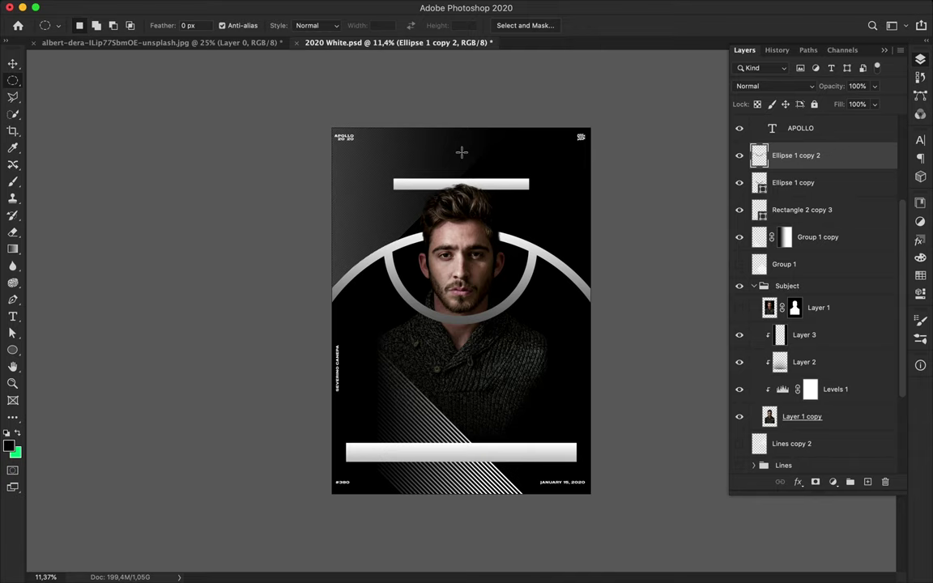
# - Select everything outside the rings on Ellipse 1 copy 2 and fill it with a radial white-to-transparent gradient centered on the face
pyautogui.scroll(3, 461, 151)
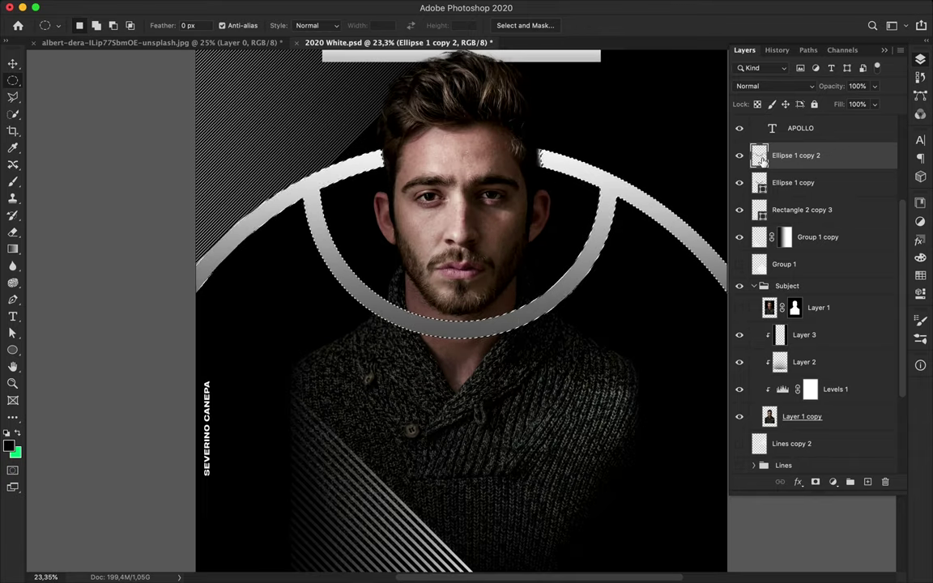
pyautogui.scroll(-2, 460, 243)
pyautogui.press('g')
pyautogui.click(105, 25)
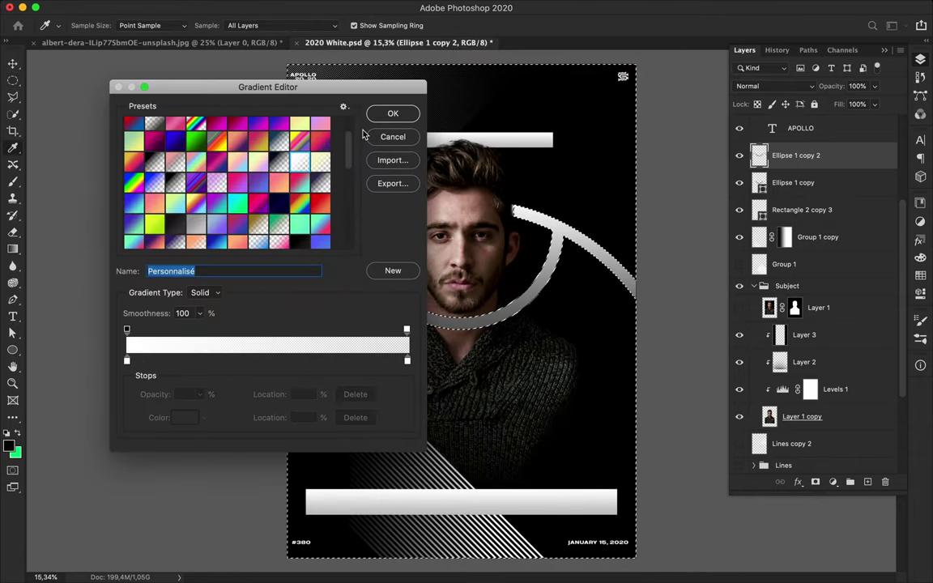
pyautogui.click(393, 113)
pyautogui.moveTo(465, 472); pyautogui.dragTo(466, 474)
pyautogui.press('b')
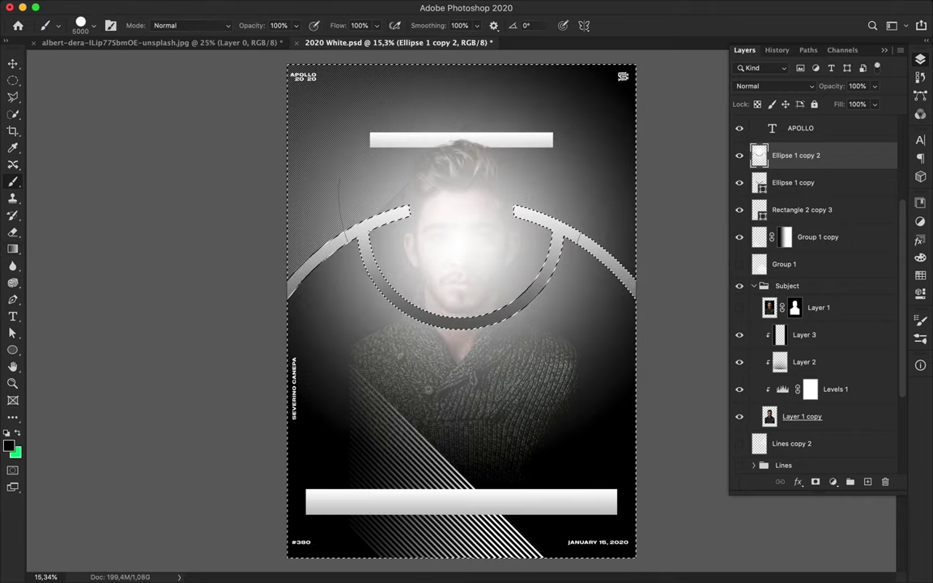
pyautogui.moveTo(219, 138)
pyautogui.mouseDown()
pyautogui.moveTo(282, 131)
pyautogui.moveTo(350, 109)
pyautogui.moveTo(551, 93)
pyautogui.moveTo(615, 129)
pyautogui.moveTo(638, 120)
pyautogui.mouseUp()
pyautogui.hotkey('ctrl', 'z')
# - Erase the white glow above the large arc and inside the small ring with a hard round 1040 px eraser, and deselect
pyautogui.click(92, 25)
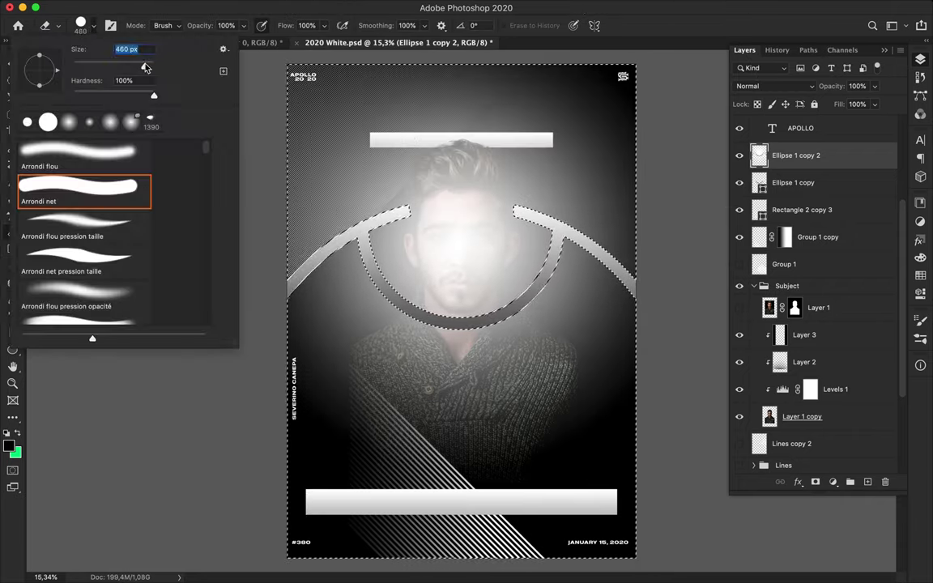
pyautogui.press('e')
pyautogui.click(317, 74)
pyautogui.moveTo(231, 168)
pyautogui.mouseDown()
pyautogui.moveTo(365, 97)
pyautogui.moveTo(463, 85)
pyautogui.moveTo(603, 107)
pyautogui.moveTo(691, 172)
pyautogui.moveTo(459, 162)
pyautogui.mouseUp()
pyautogui.rightClick(459, 162)
pyautogui.moveTo(615, 189); pyautogui.dragTo(559, 189)
pyautogui.click(392, 235)
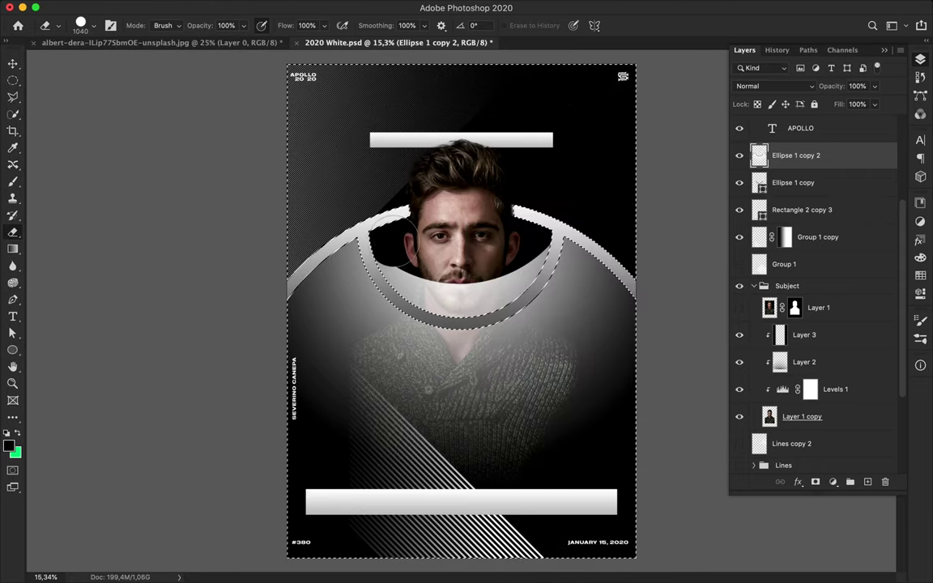
pyautogui.press('v')
pyautogui.hotkey('ctrl', 'd')
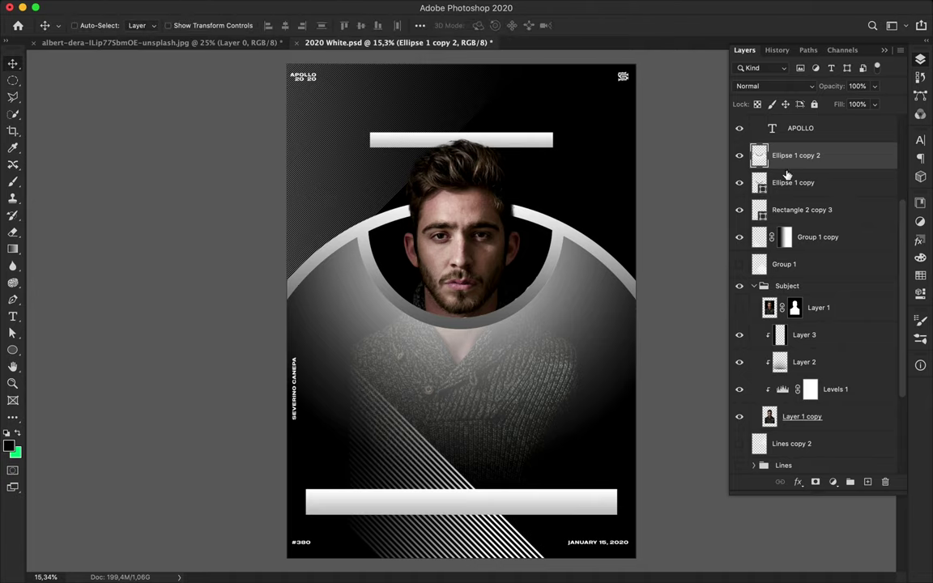
pyautogui.click(773, 86)
pyautogui.press('Escape')
pyautogui.hotkey('ctrl', '[')
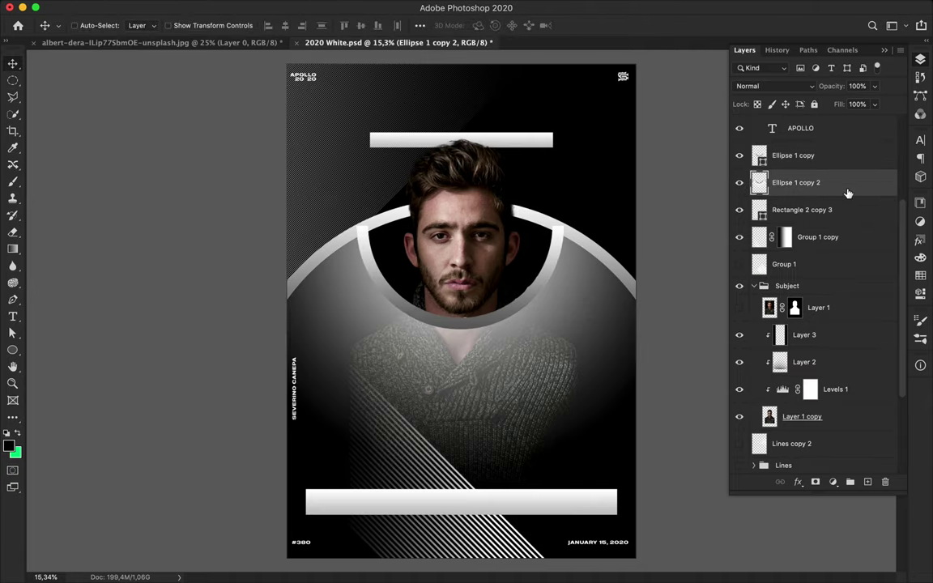
pyautogui.click(793, 156)
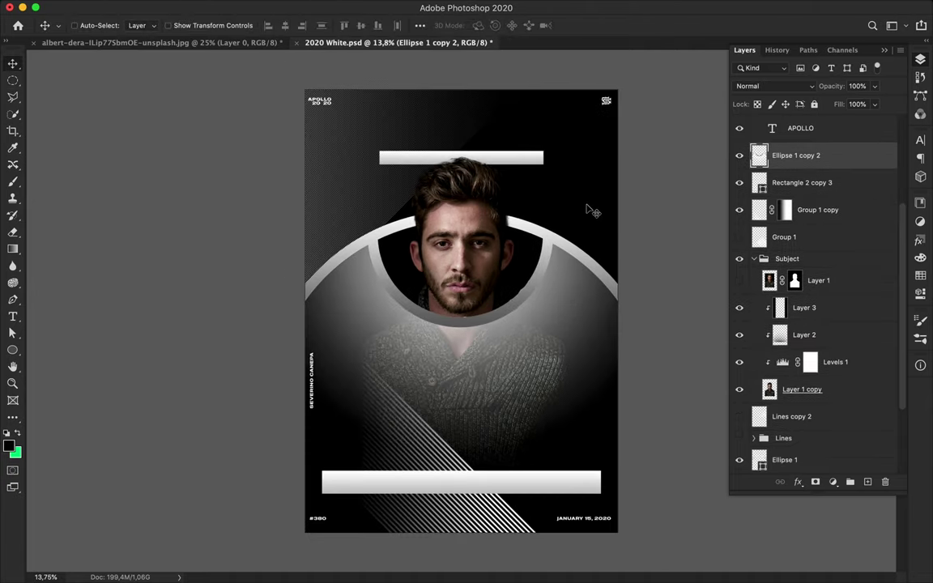
pyautogui.hotkey('alt', '[')
pyautogui.hotkey('alt', ']')
pyautogui.moveTo(875, 120); pyautogui.dragTo(842, 121)
# - Undo back to the selection outside the rings, and fill it on a new layer with a radial white-to-transparent gradient centered on the face
pyautogui.hotkey('ctrl', 'z')
pyautogui.hotkey('ctrl', 'z')
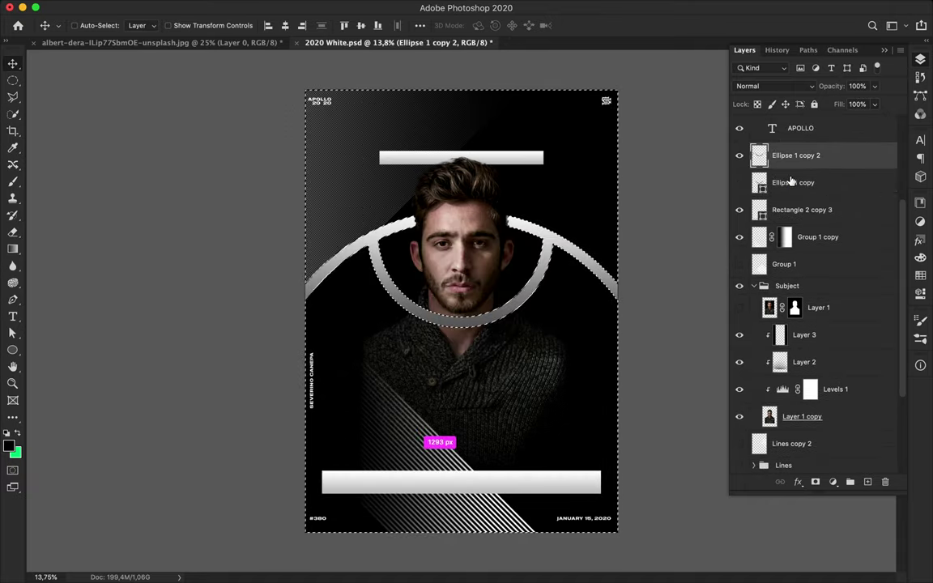
pyautogui.hotkey('ctrl', 'shift', 'alt', 'n')
pyautogui.press('g')
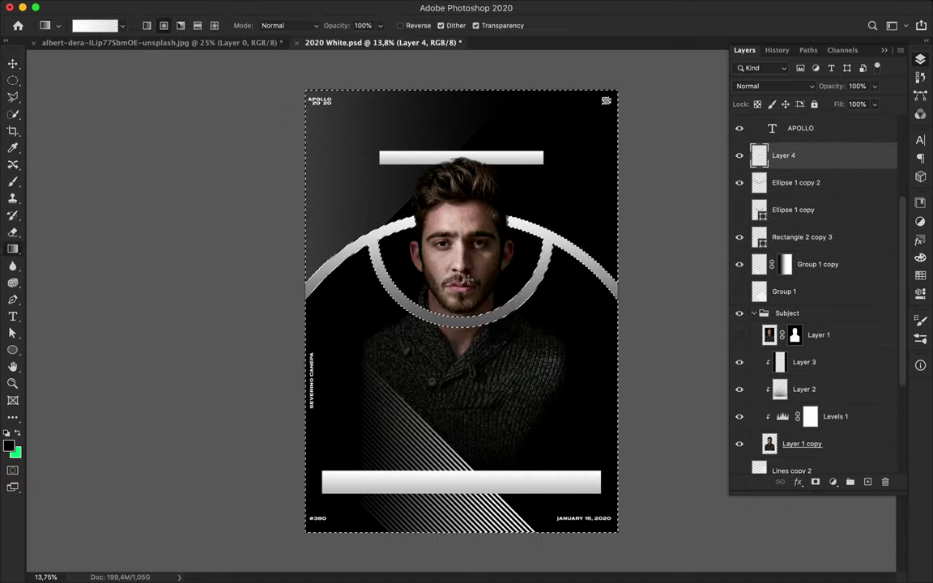
pyautogui.moveTo(604, 260); pyautogui.dragTo(623, 259)
# - Erase Layer 4's white glow above the large arc and inside the small ring with the 1040 px eraser, and deselect
pyautogui.press('e')
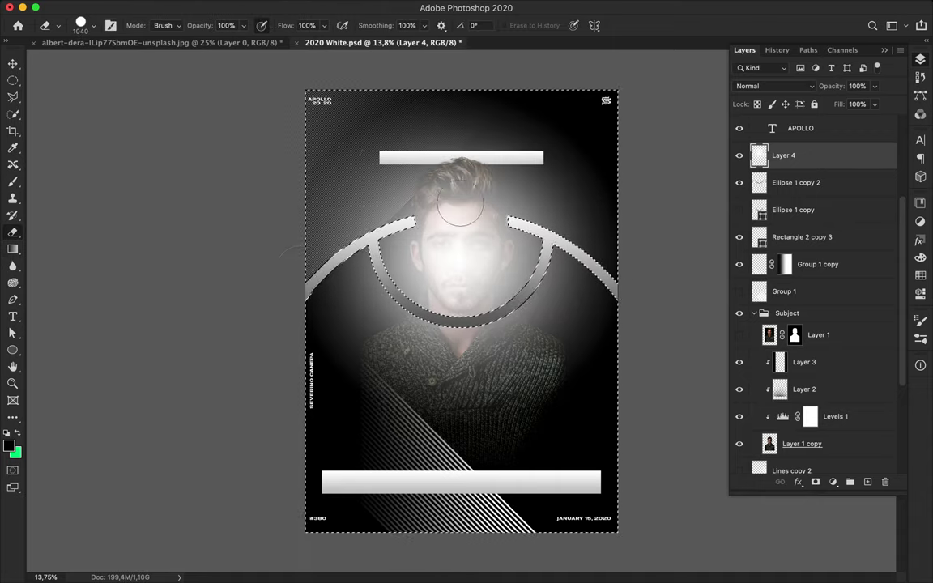
pyautogui.moveTo(324, 222); pyautogui.dragTo(329, 241)
pyautogui.moveTo(555, 215)
pyautogui.mouseDown()
pyautogui.moveTo(381, 190)
pyautogui.moveTo(670, 162)
pyautogui.moveTo(287, 117)
pyautogui.mouseUp()
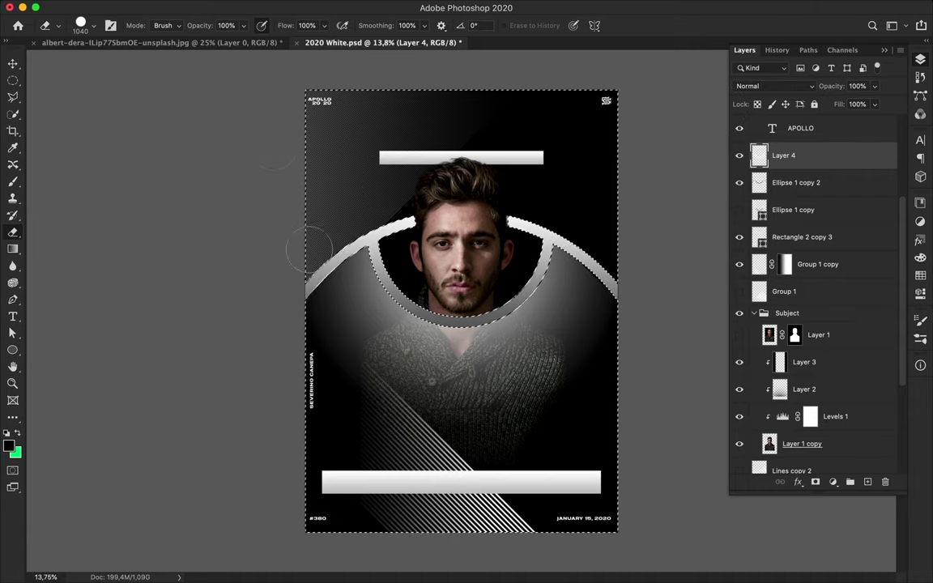
pyautogui.press('v')
pyautogui.press('super+d')
# - Set Layer 4 to 39% fill with the Linear Dodge (Add) blend mode, and save the poster file
pyautogui.scroll(5, 486, 251)
pyautogui.scroll(-5, 518, 267)
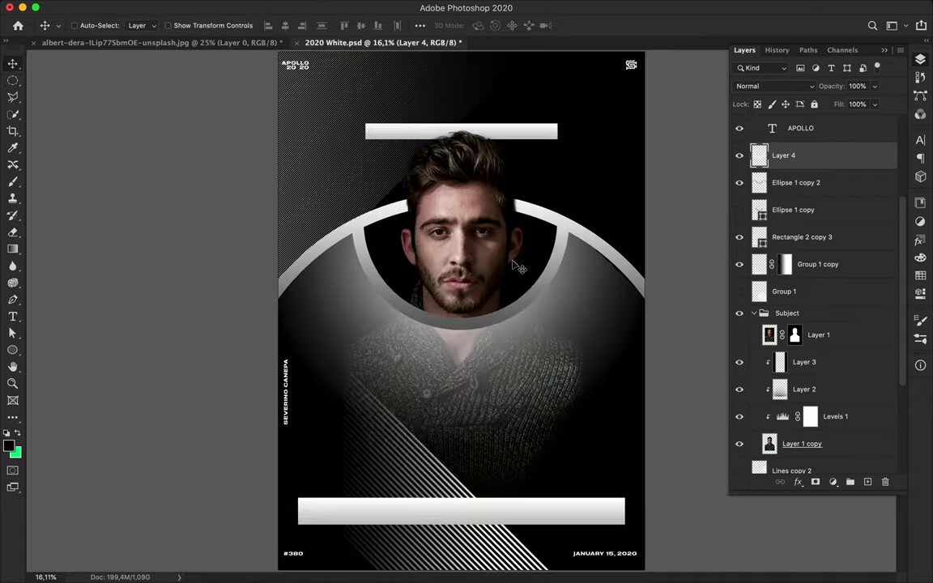
pyautogui.write('39')
pyautogui.press('Return')
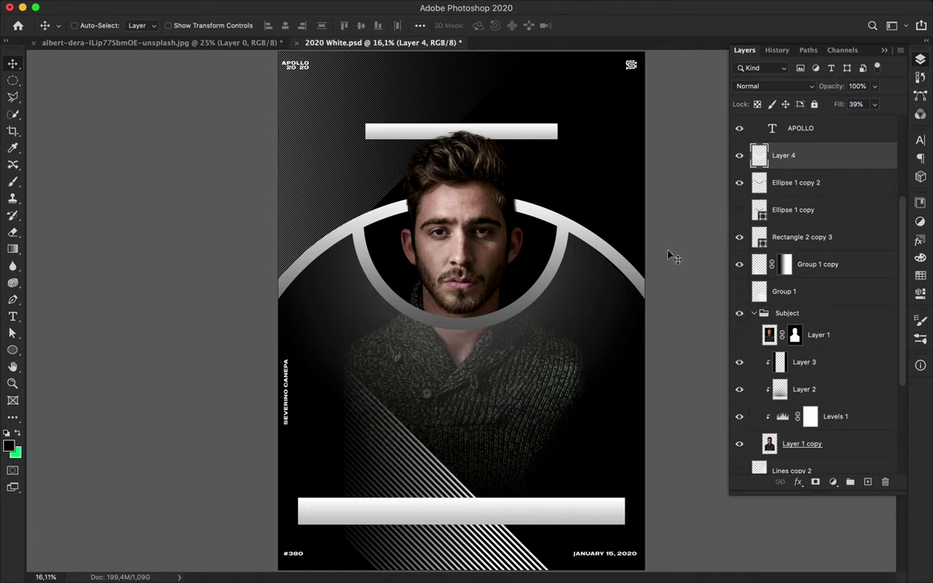
pyautogui.scroll(-1, 670, 256)
pyautogui.click(773, 86)
pyautogui.press('Escape')
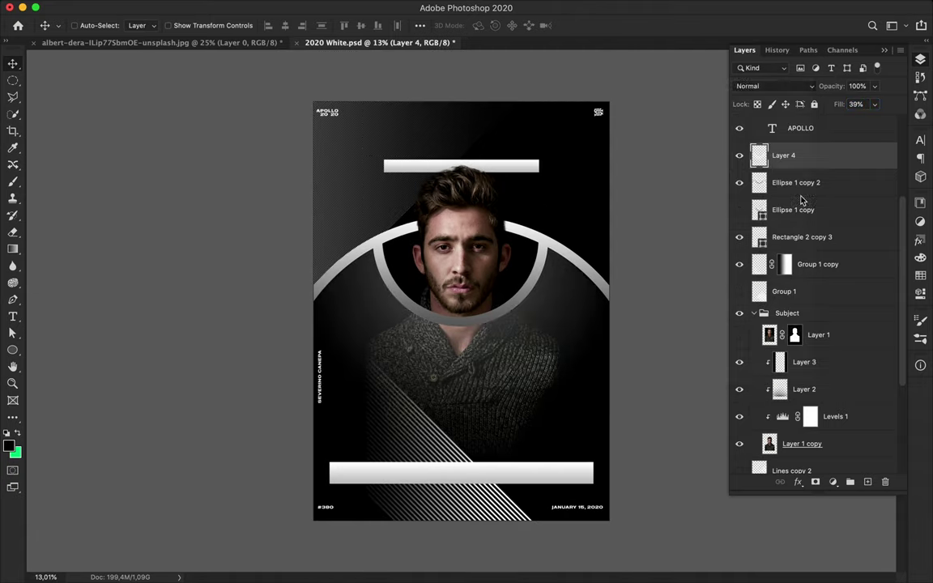
pyautogui.click(675, 9)
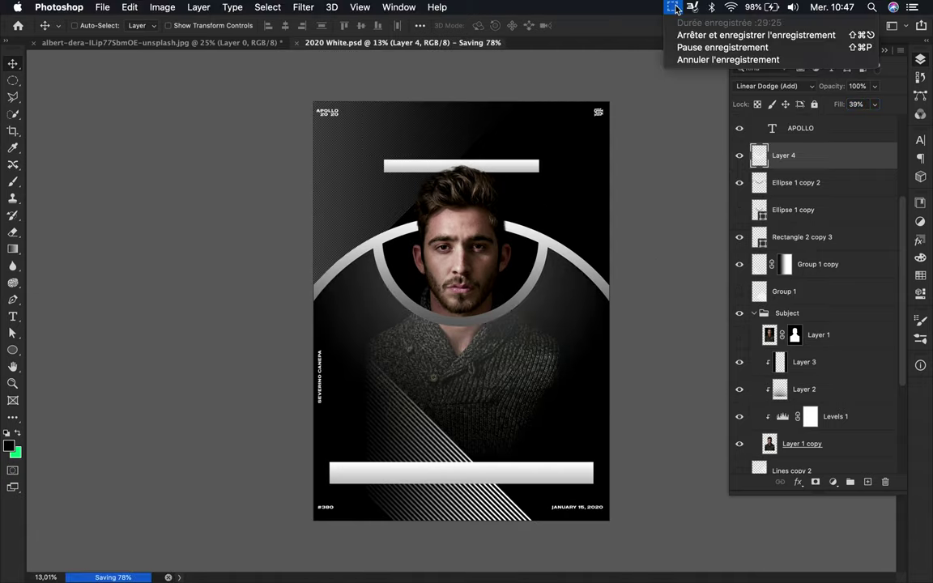